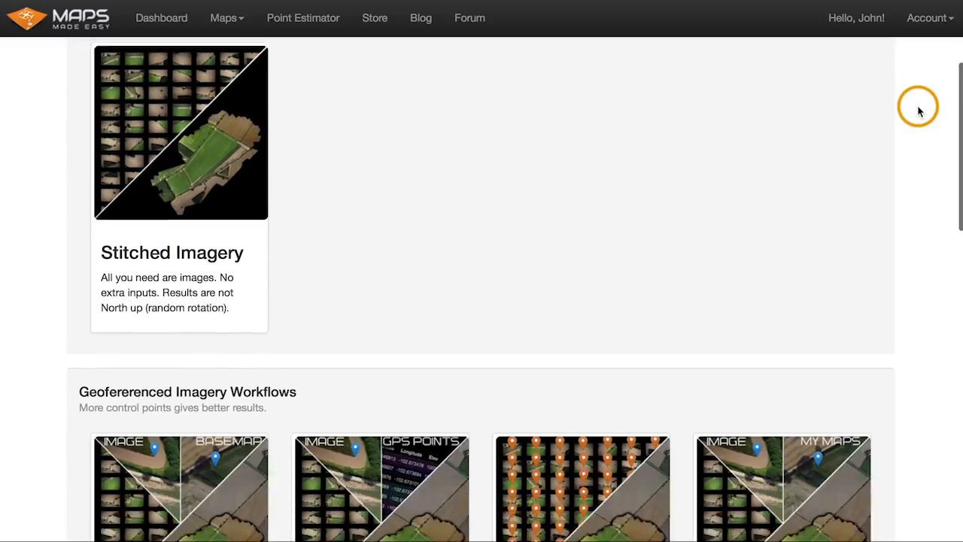
- Start a new map with the Stitched Imagery aerial stitch workflow
scroll(918, 112, up, 5)
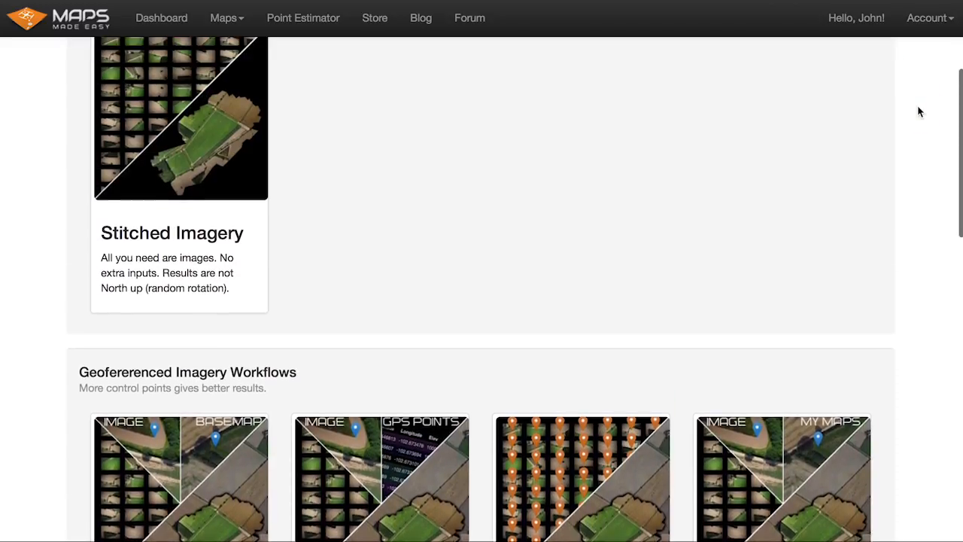
click(326, 141)
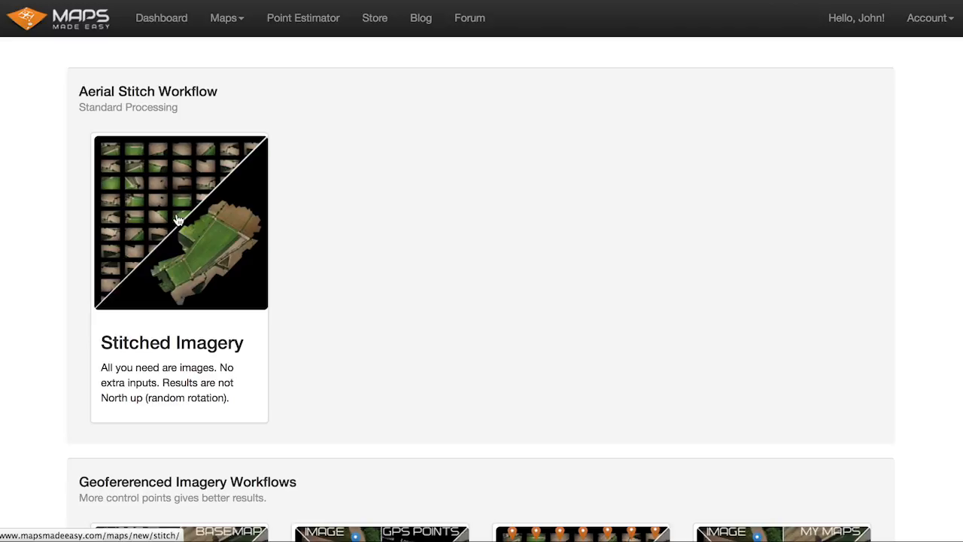
click(187, 190)
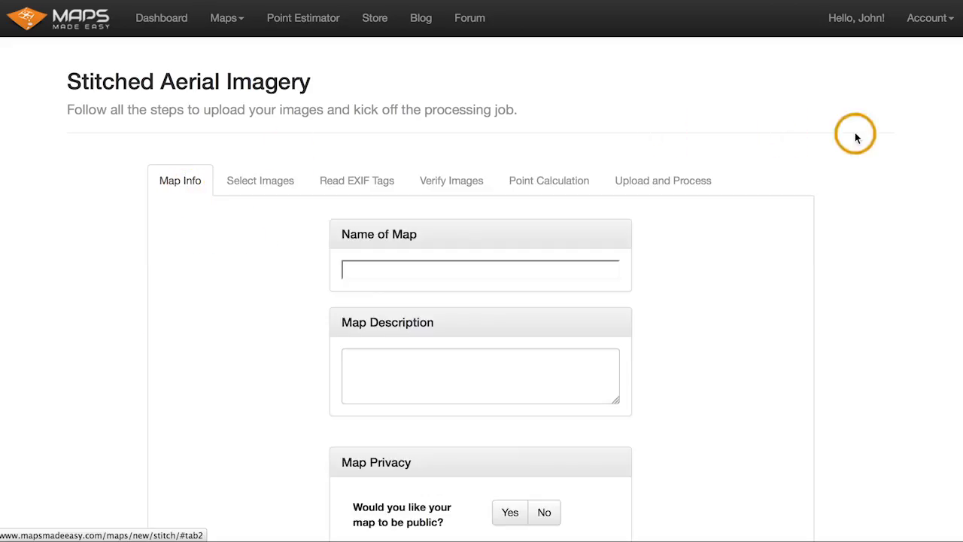
- Review the map info form and the workflow's step tabs
scroll(909, 164, down, 1)
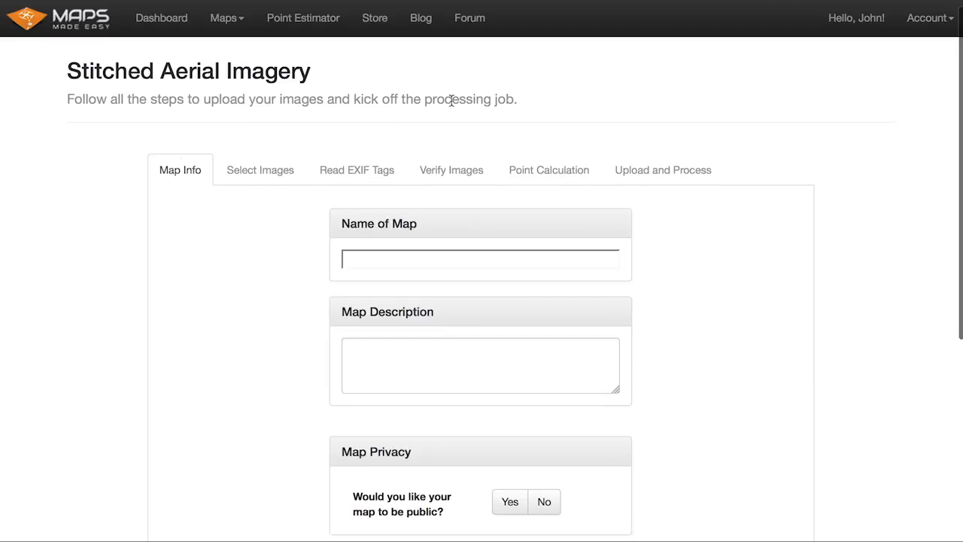
scroll(876, 120, down, 2)
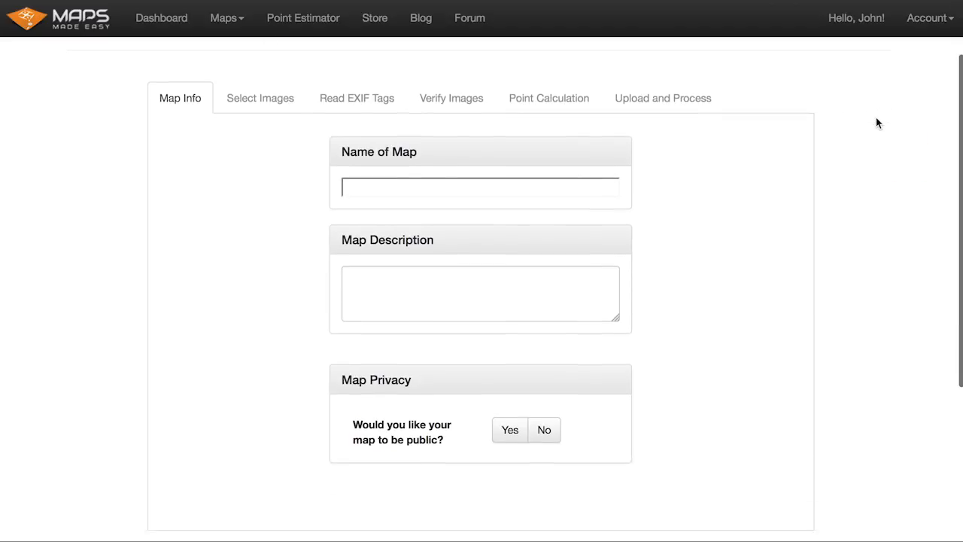
scroll(876, 122, down, 1)
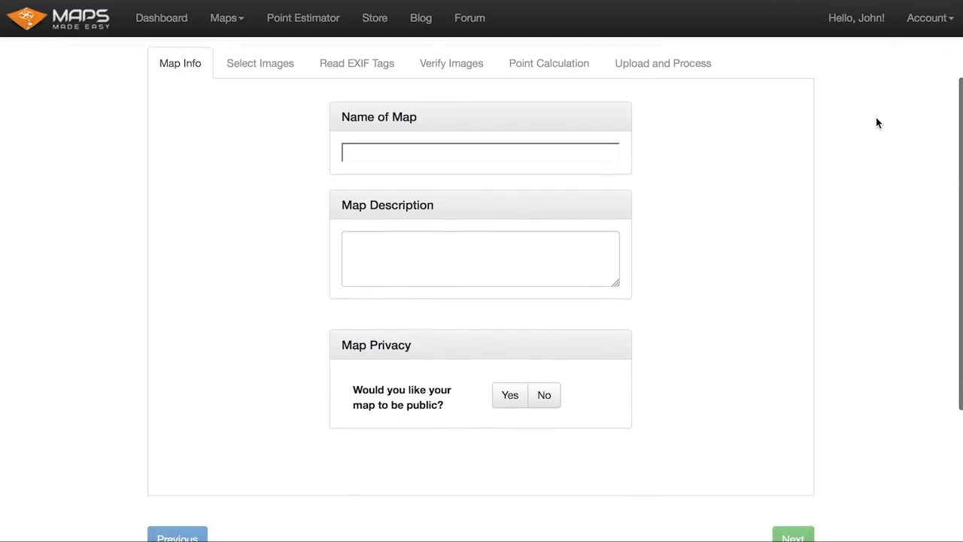
click(541, 41)
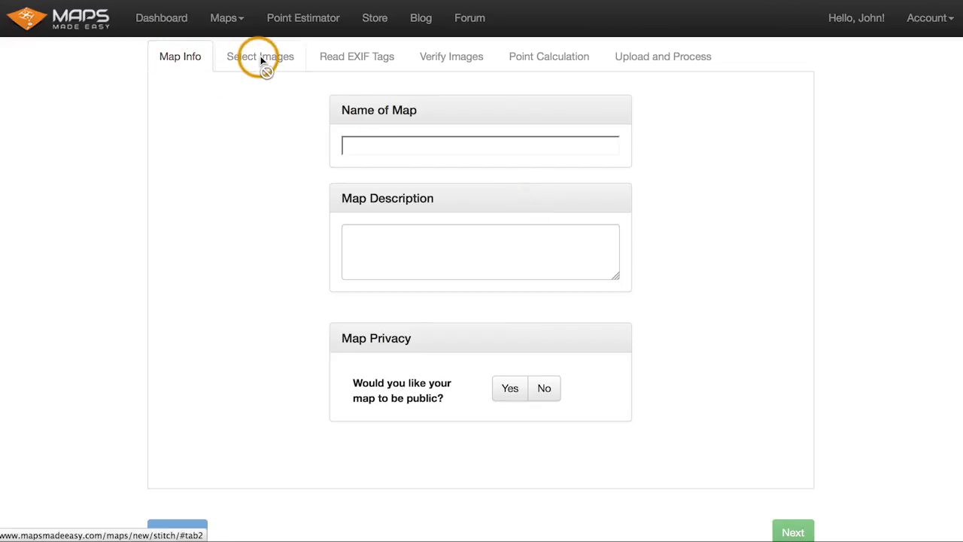
click(364, 57)
click(439, 57)
click(531, 58)
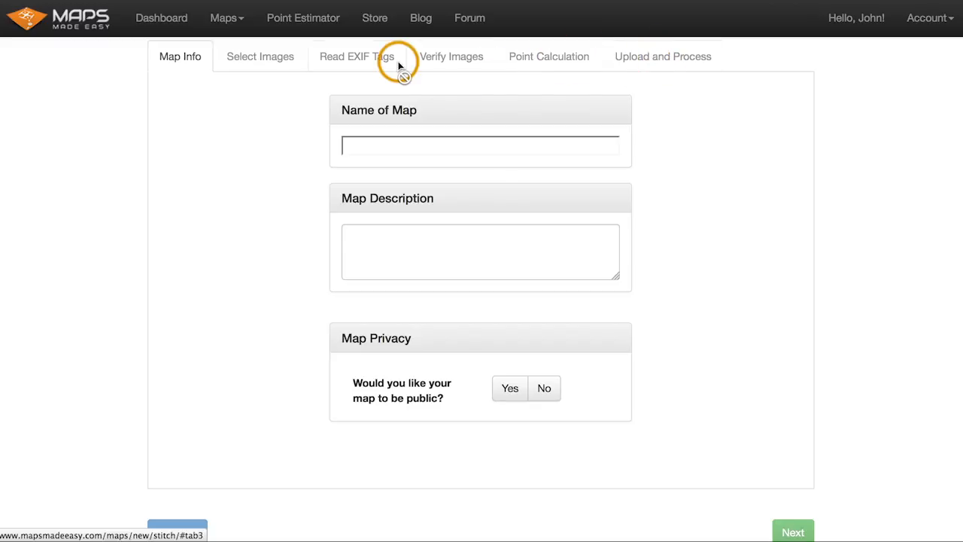
scroll(866, 225, down, 1)
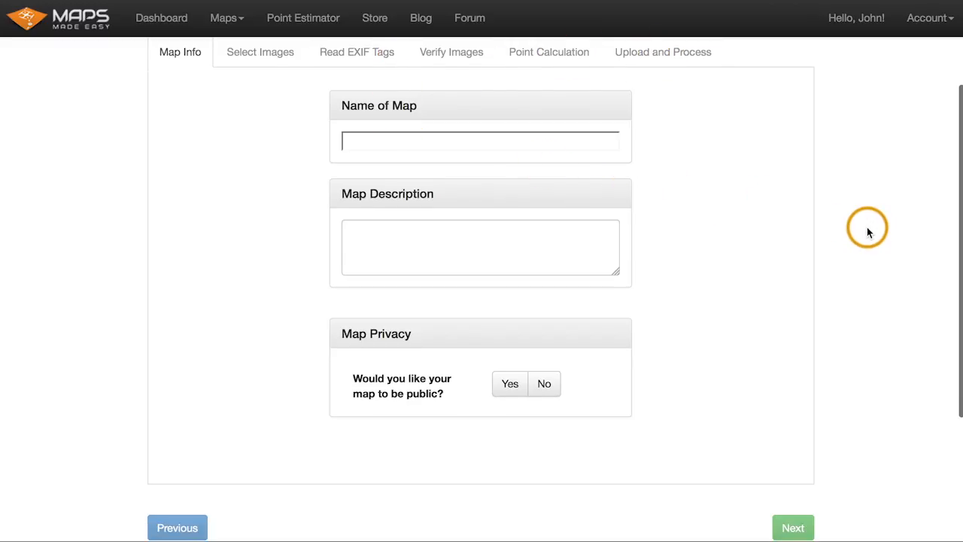
- Name the map Seminole Valley Stitch
click(443, 141)
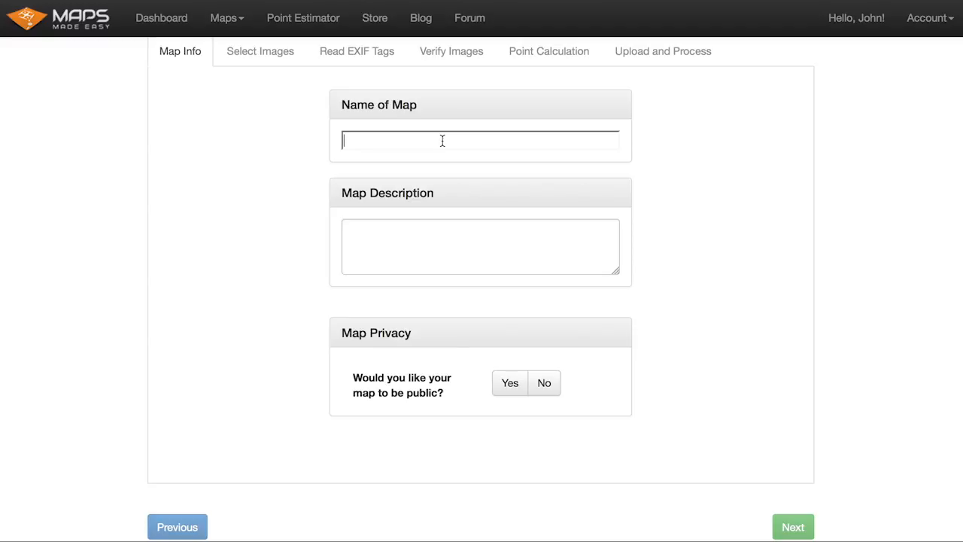
text(S)
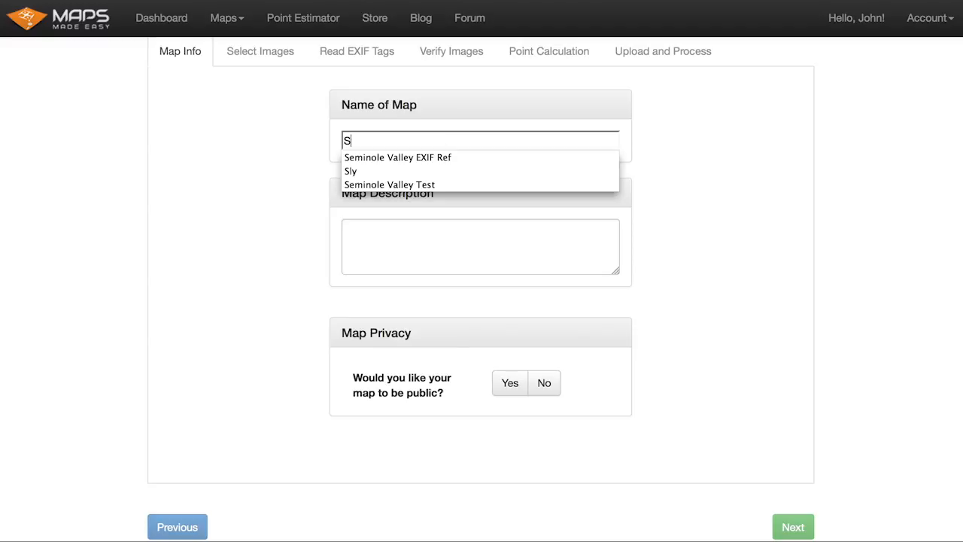
text(eminole Valley)
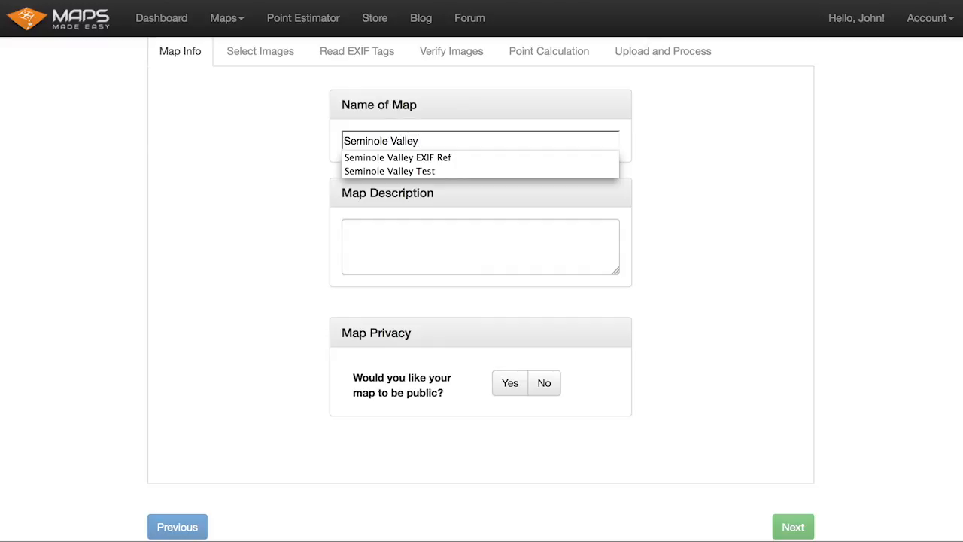
key(Tab)
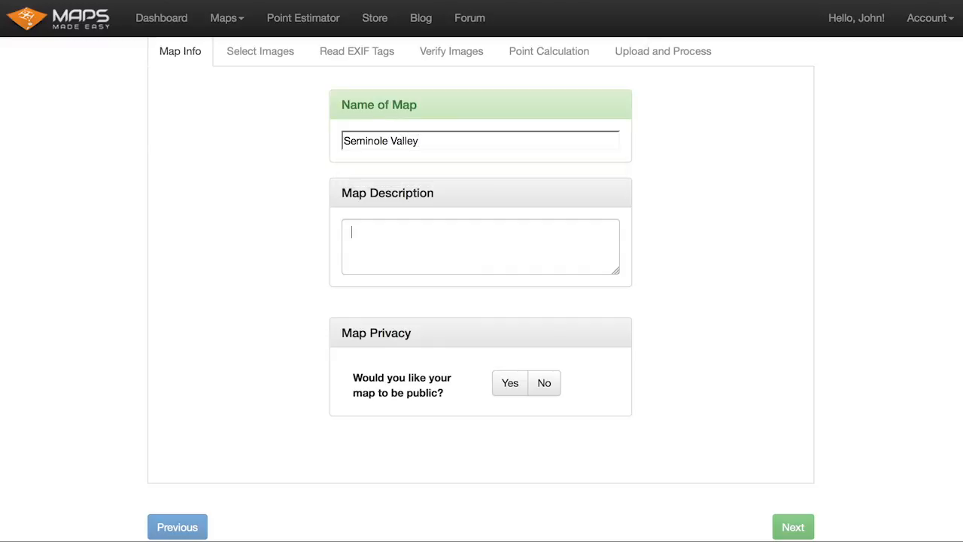
click(445, 142)
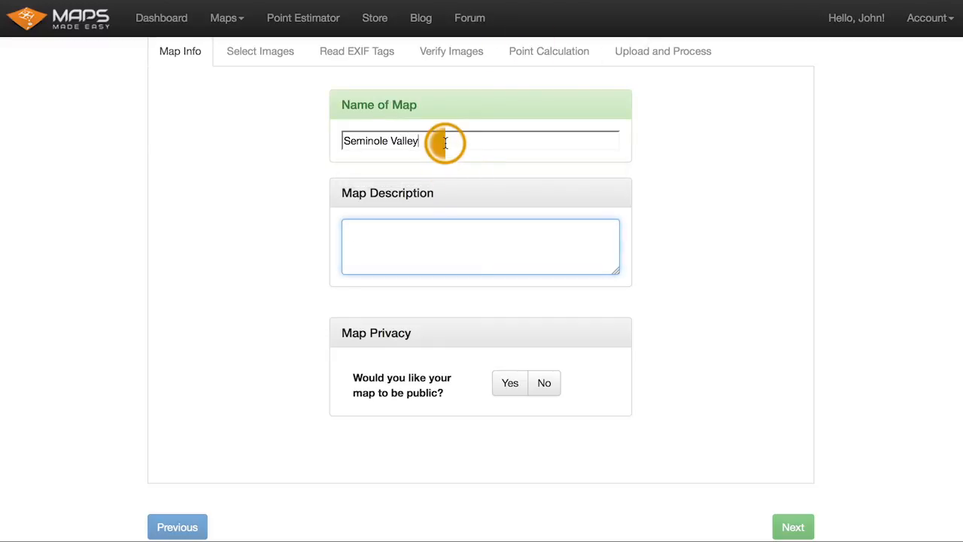
text(Stitch)
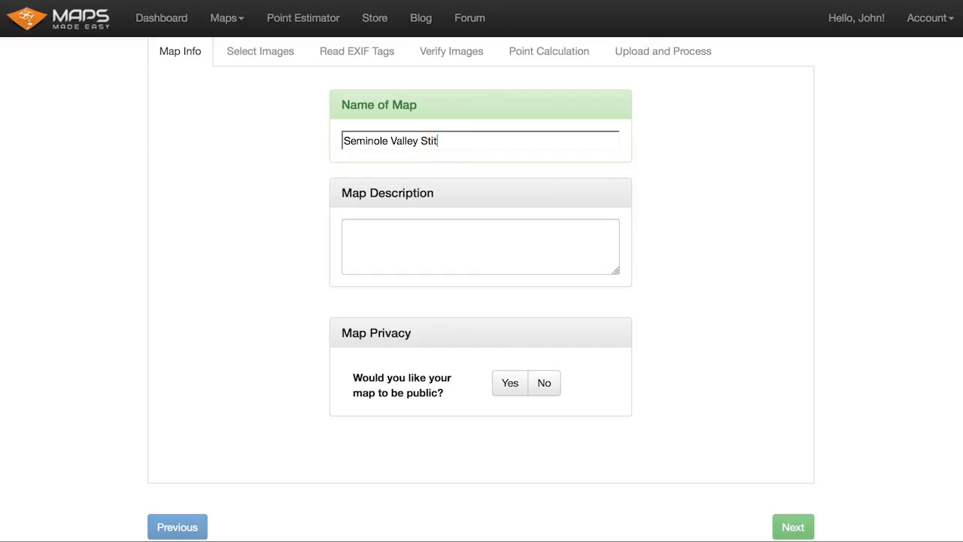
- Enter the map description "Pretty place with a plane."
click(407, 246)
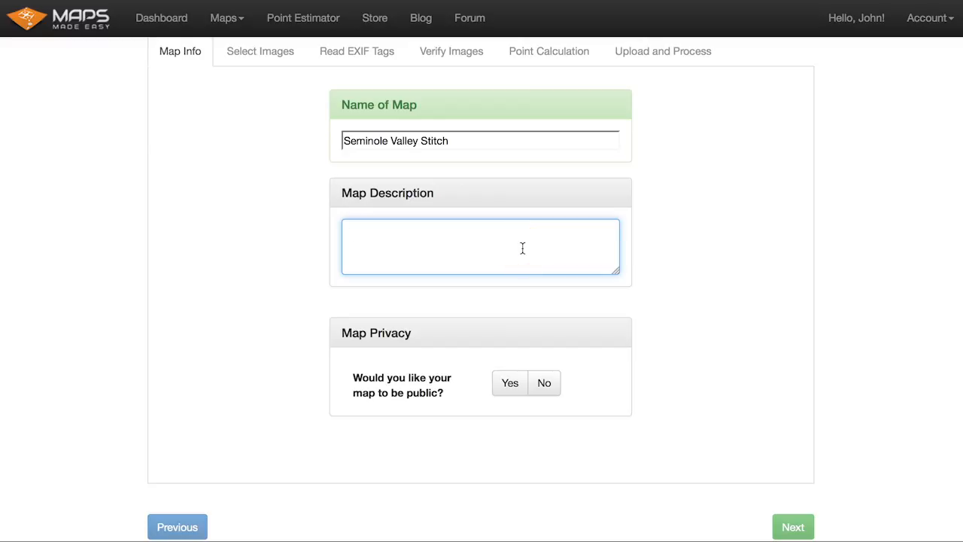
text(Pretty place with a plane)
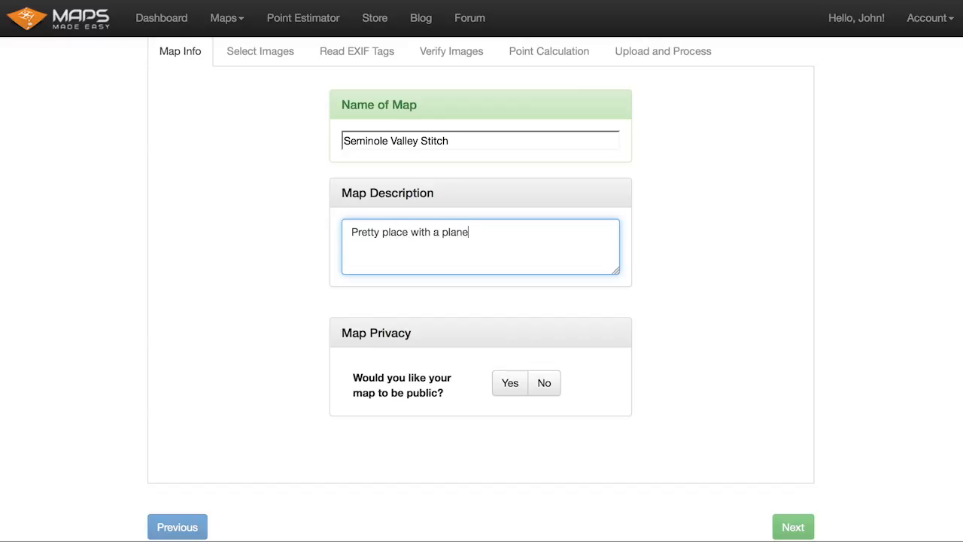
text(.)
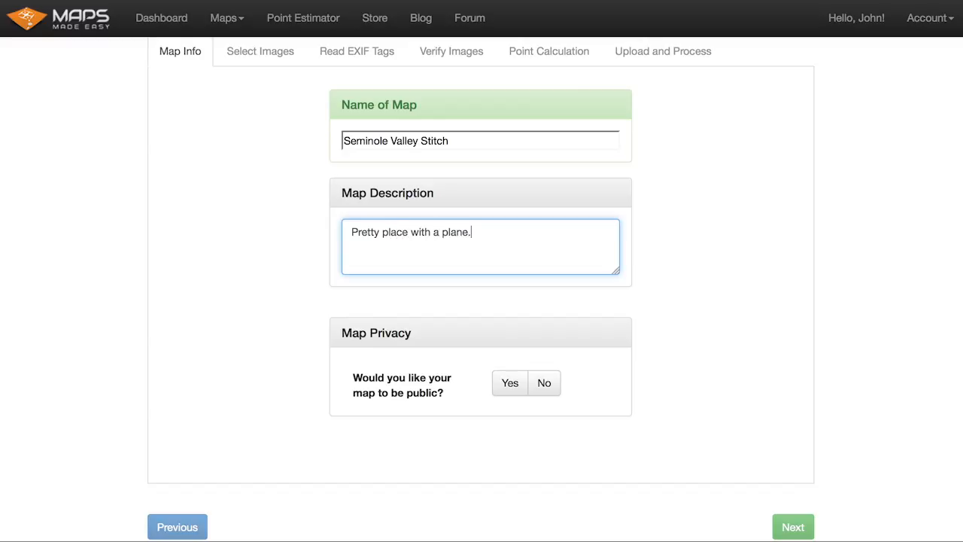
- Make the map public and continue to the image selection step
click(509, 384)
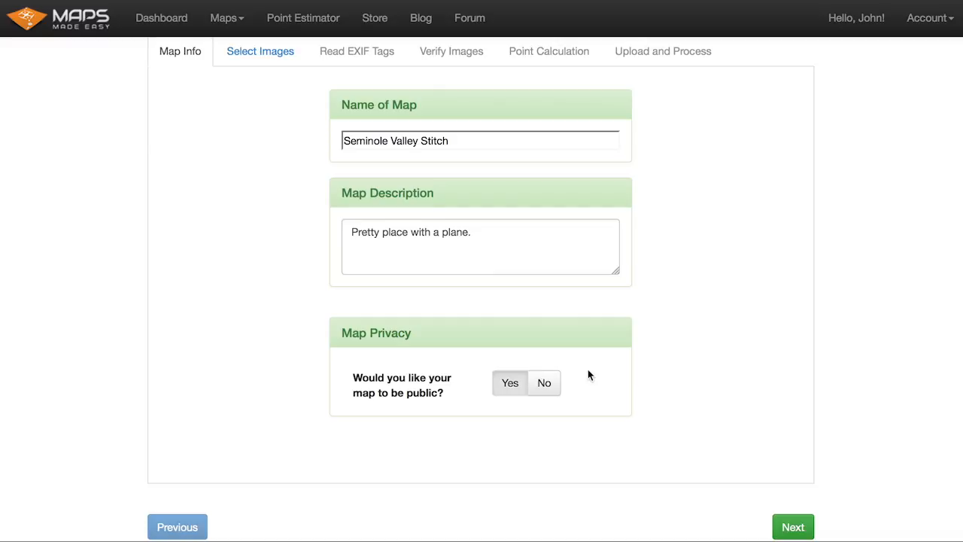
click(546, 384)
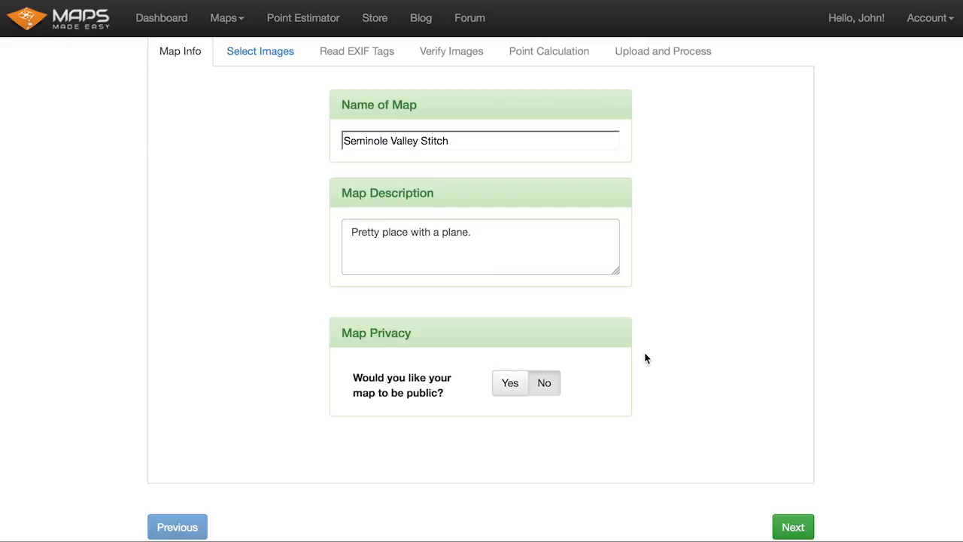
click(508, 386)
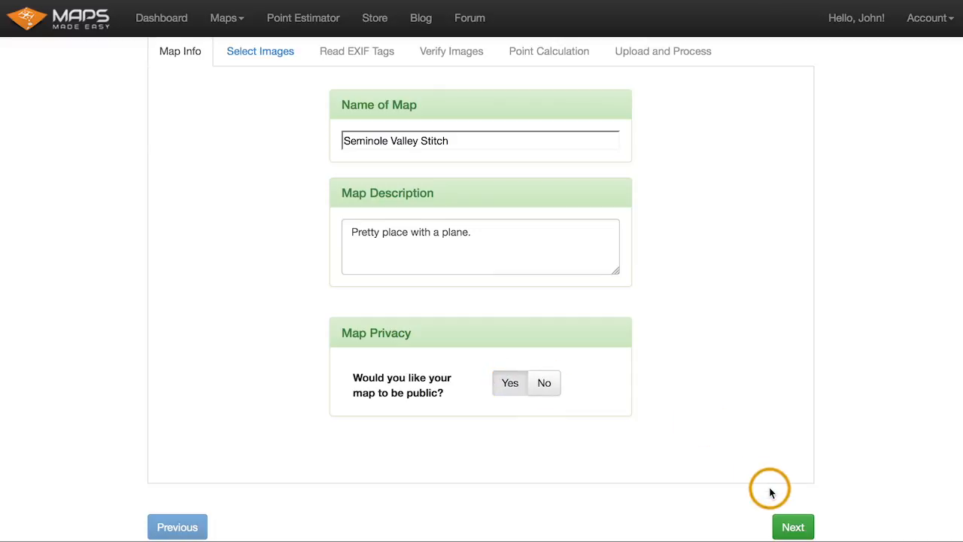
click(792, 522)
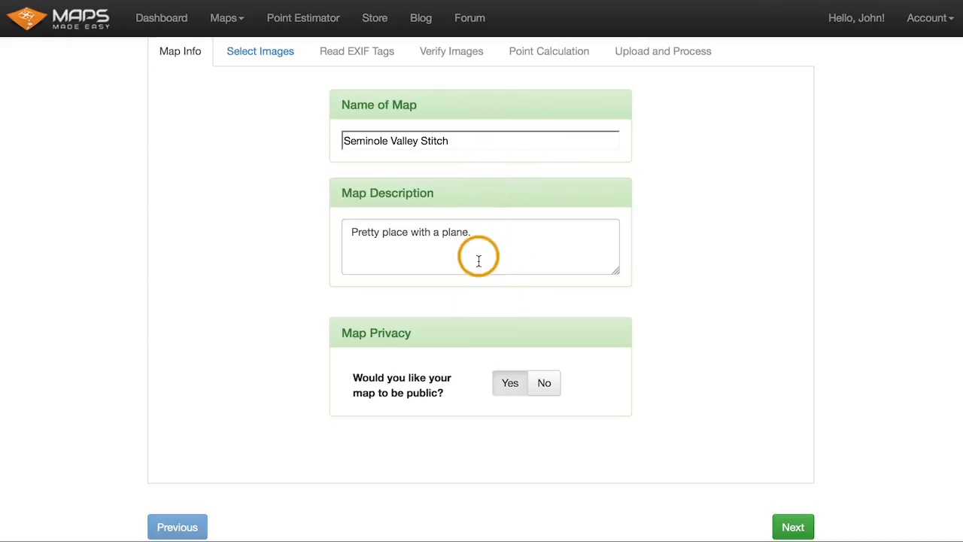
click(791, 524)
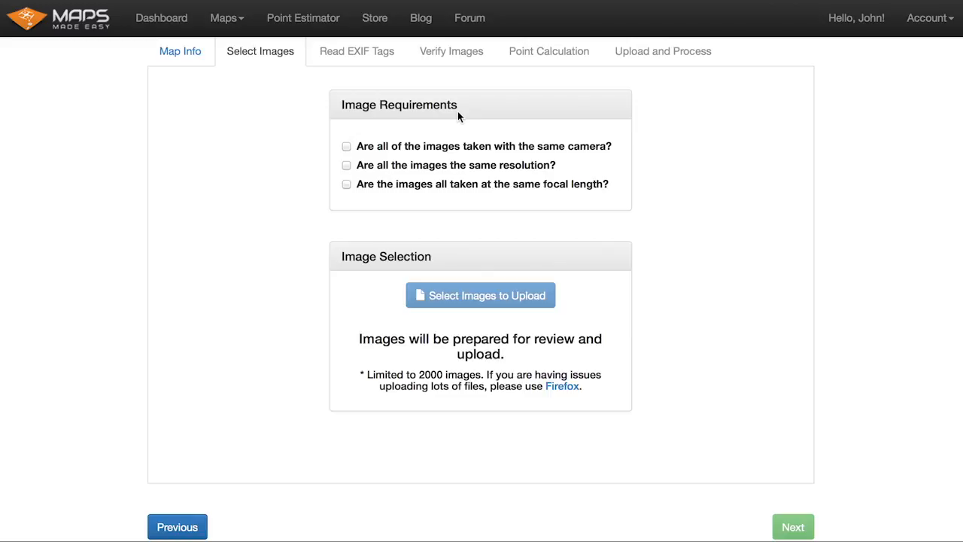
- Confirm all three image requirements: same camera, same resolution and same focal length
click(388, 148)
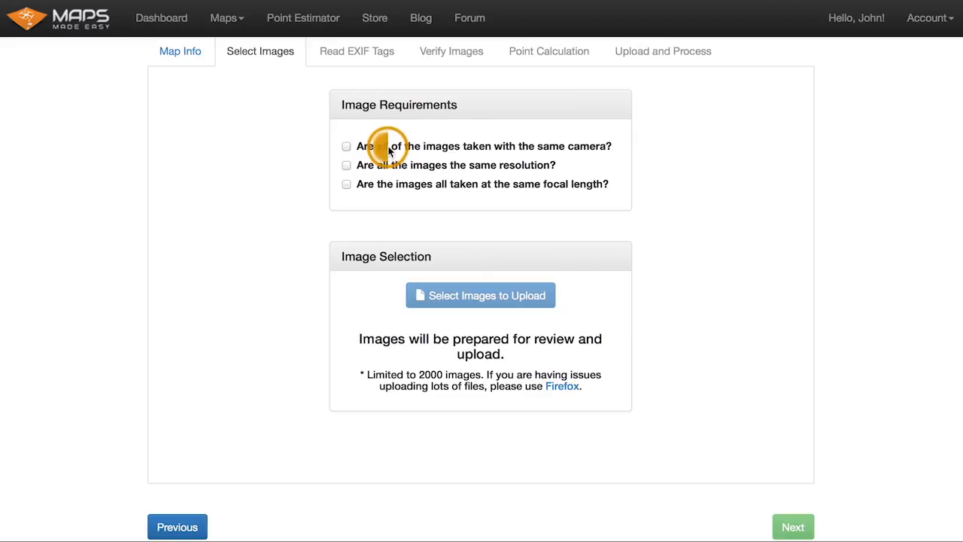
click(552, 165)
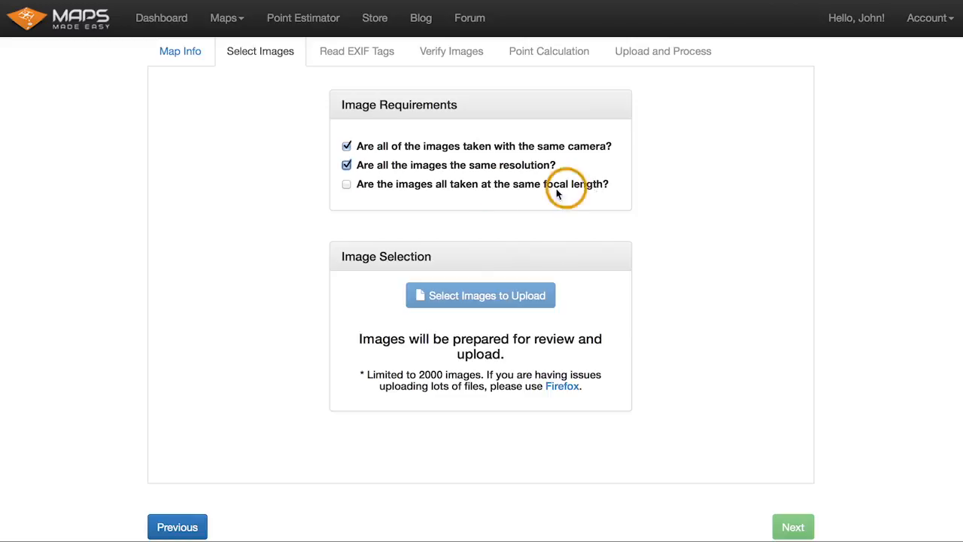
click(346, 184)
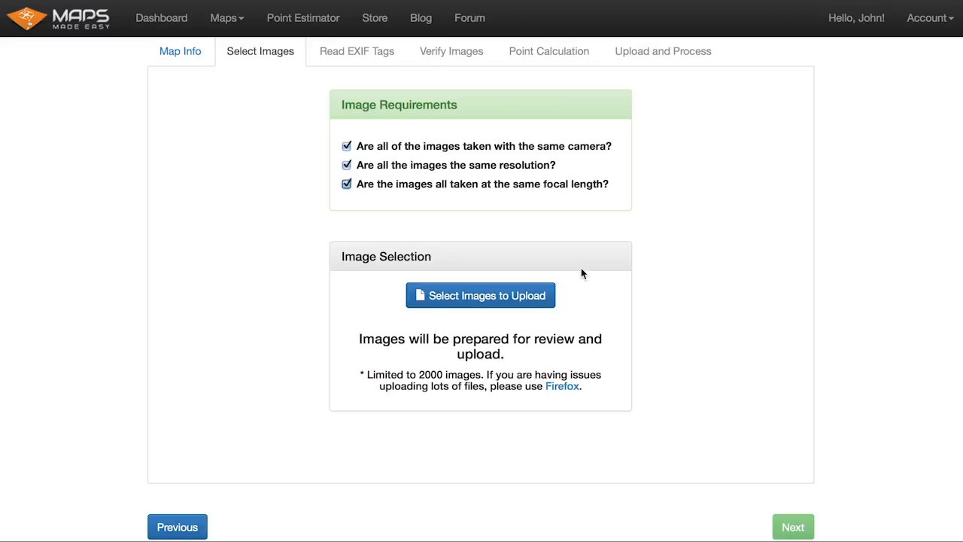
- Open the image picker and select all photos in the seminole_valley folder on the Desktop
click(523, 295)
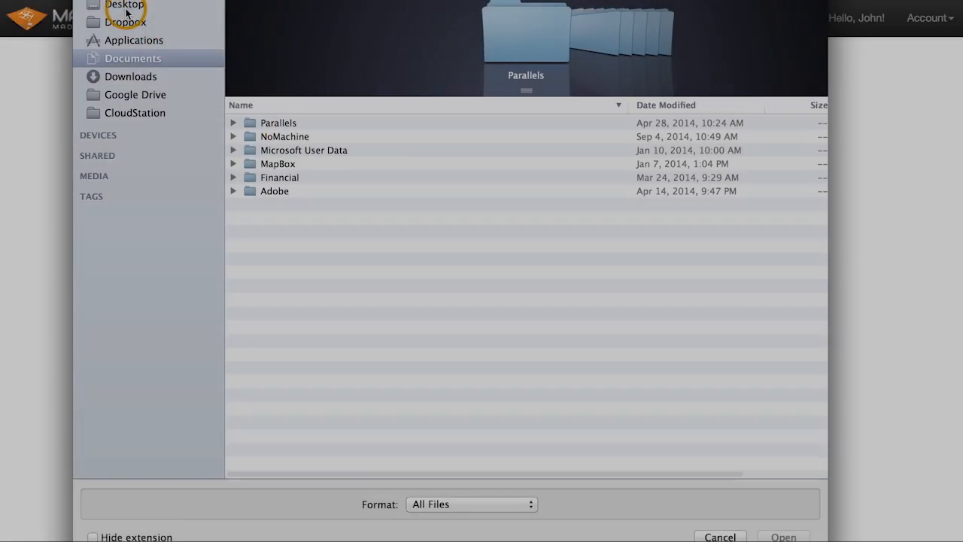
click(115, 6)
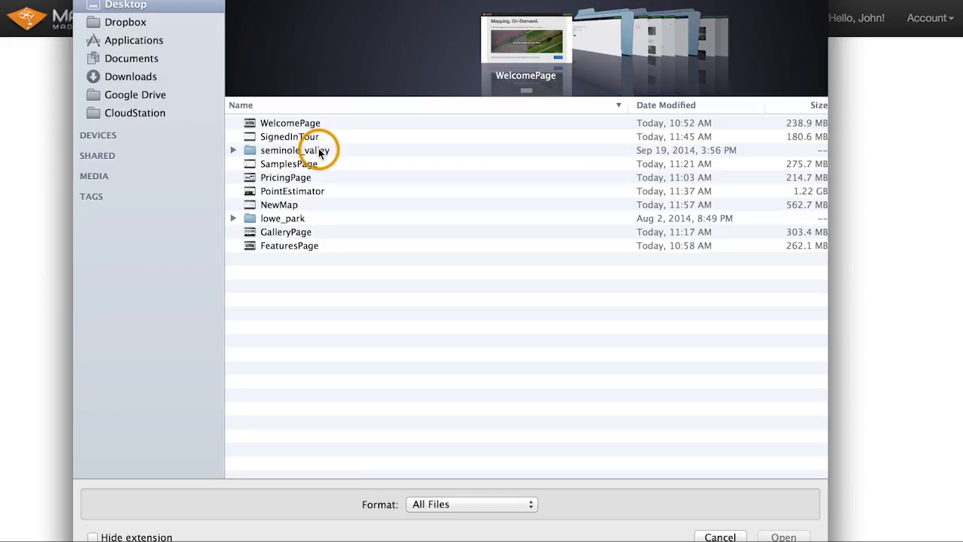
double_click(319, 151)
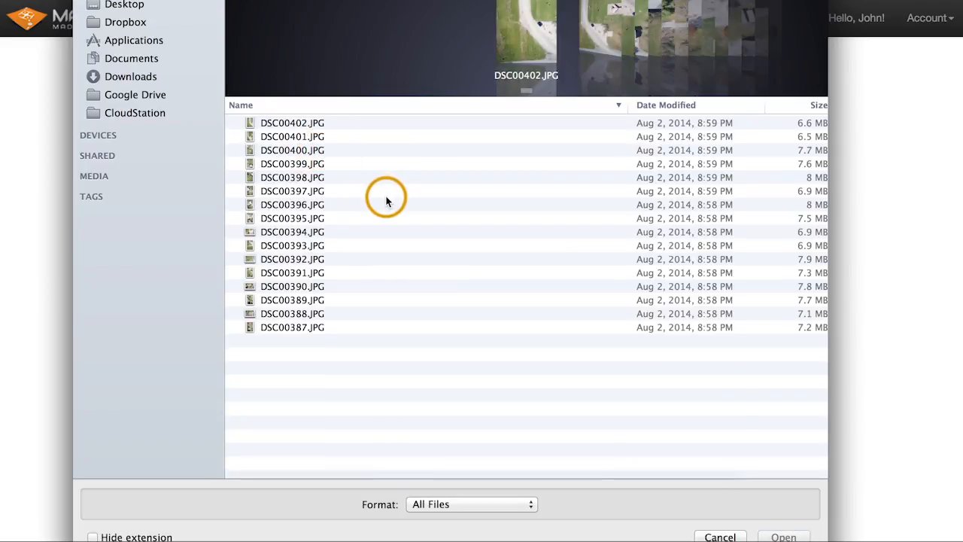
key(super+a)
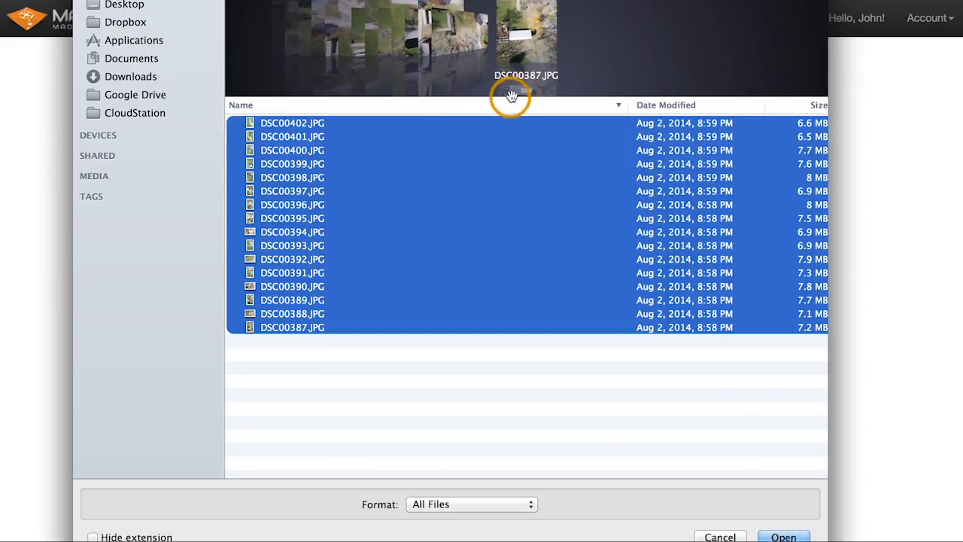
- Browse through the selected aerial photos in the file preview
drag(511, 95, 521, 346)
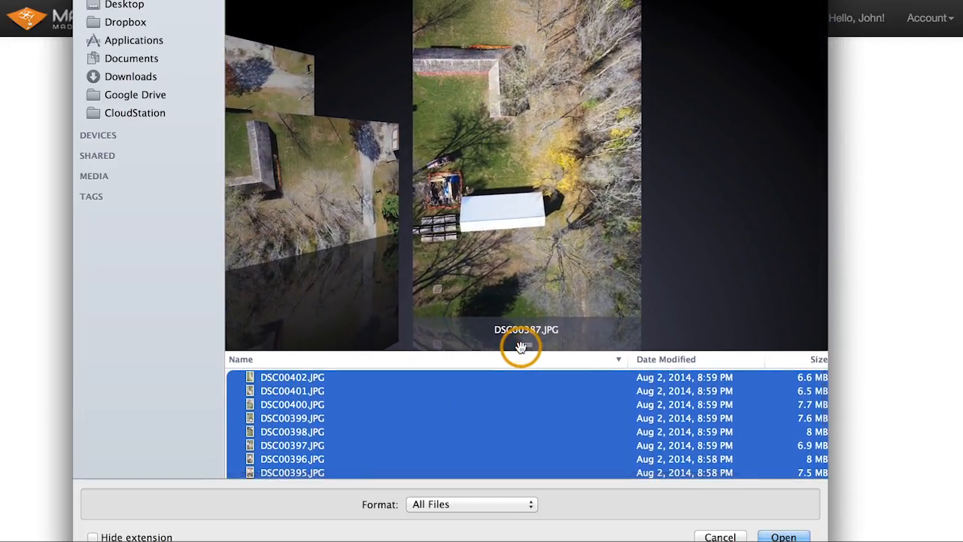
scroll(521, 347, up, 2)
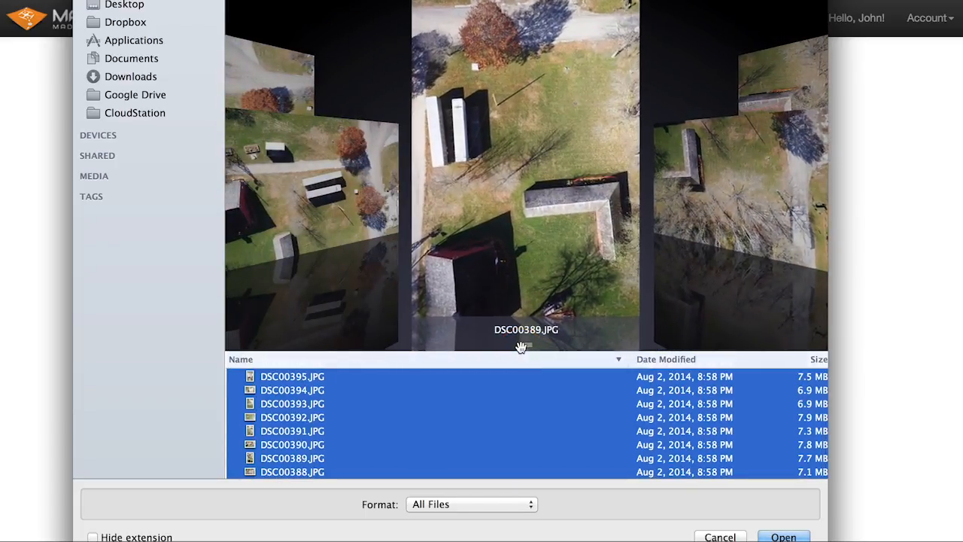
scroll(521, 347, down, 1)
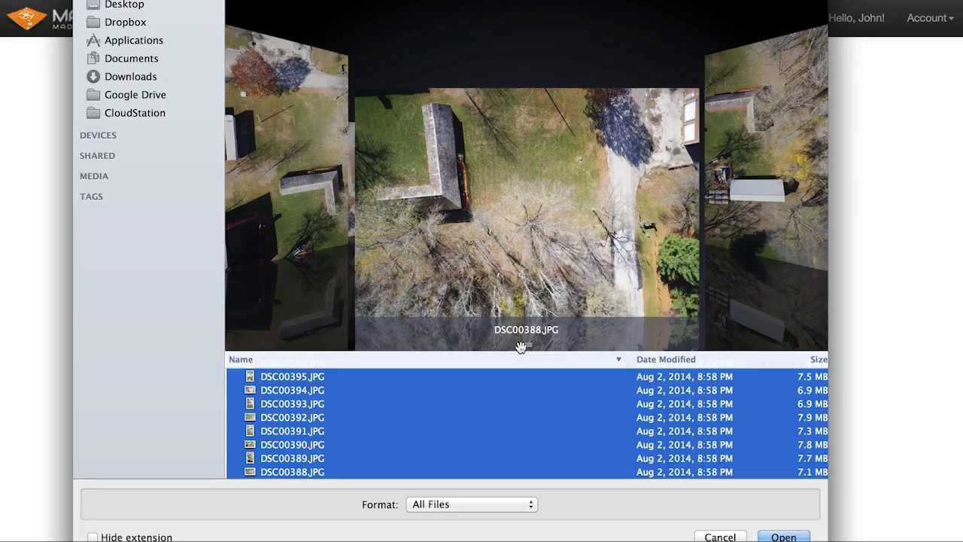
scroll(521, 347, left, 2)
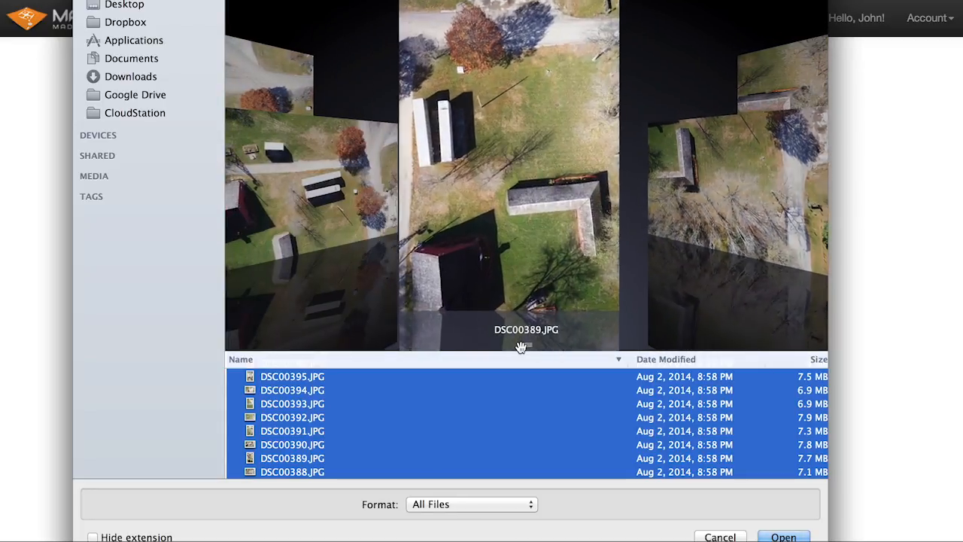
scroll(521, 347, right, 1)
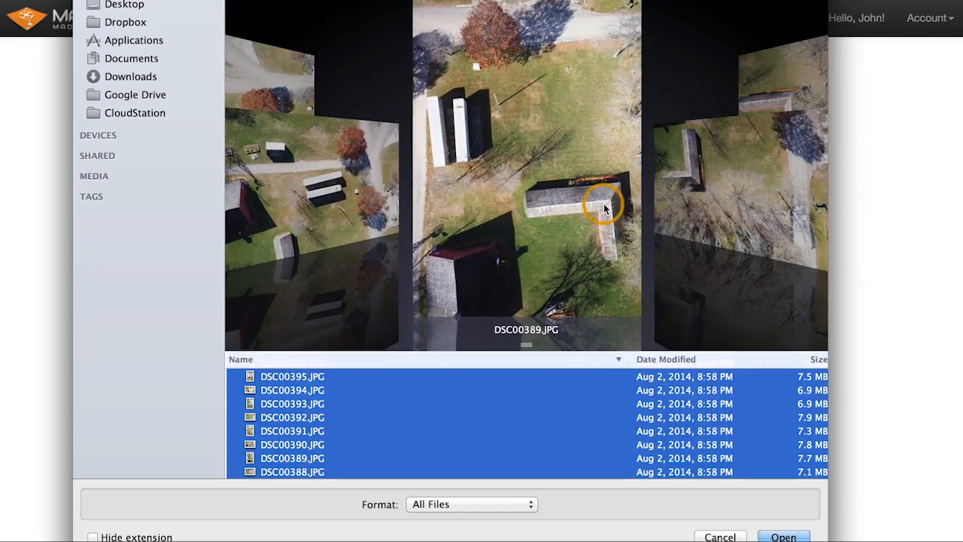
scroll(612, 238, right, 1)
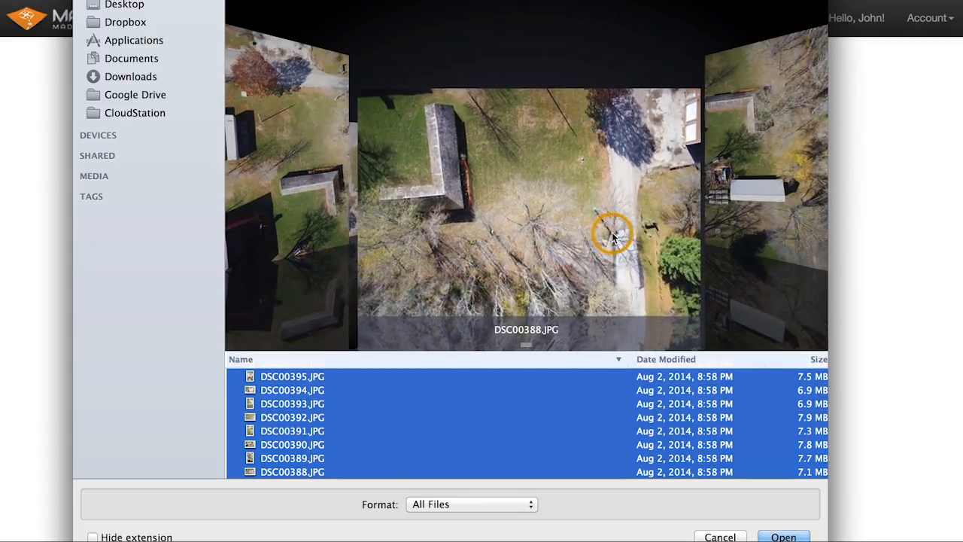
scroll(613, 238, left, 1)
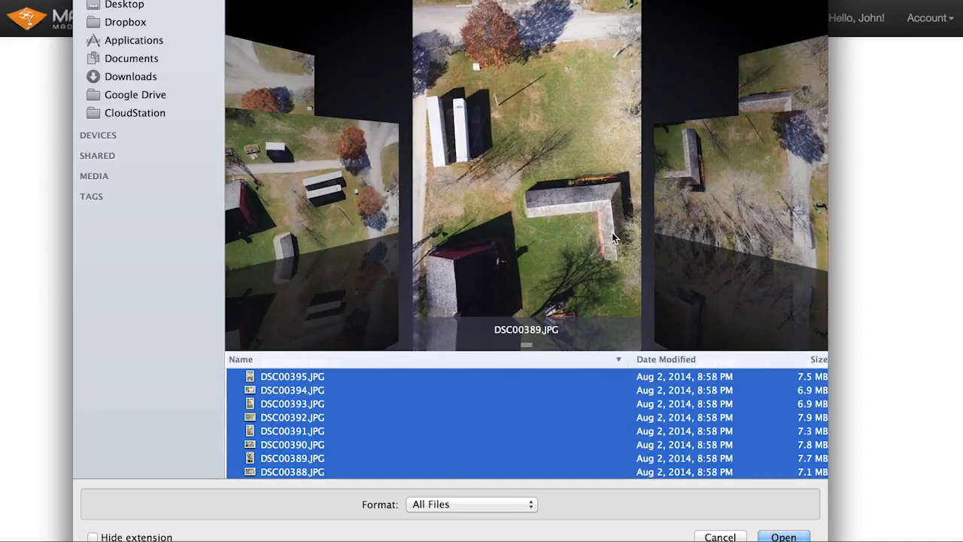
scroll(612, 232, left, 2)
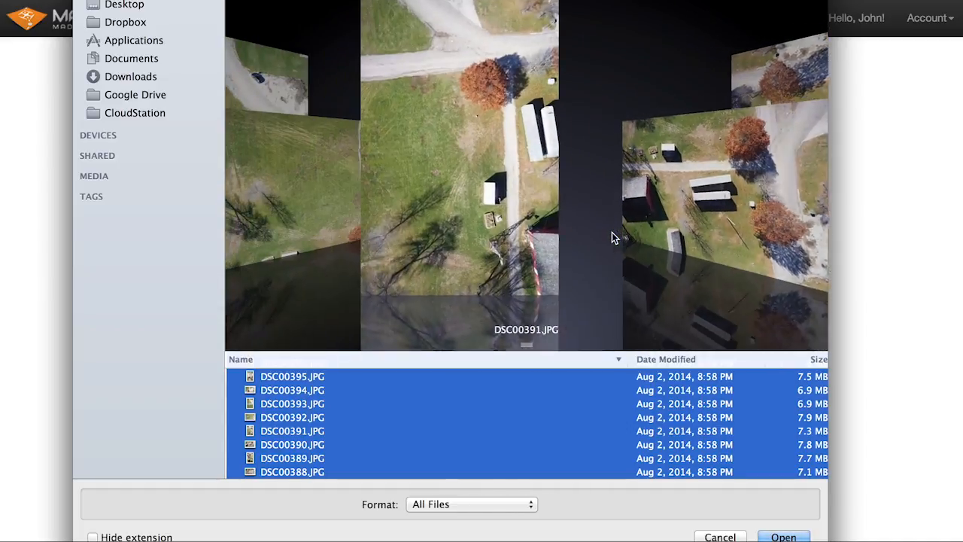
scroll(611, 232, right, 2)
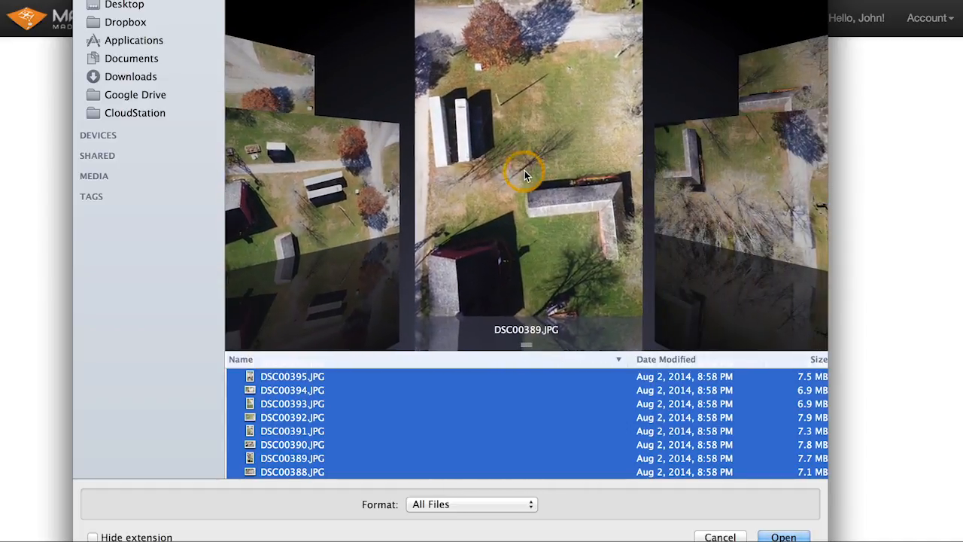
click(468, 136)
click(321, 197)
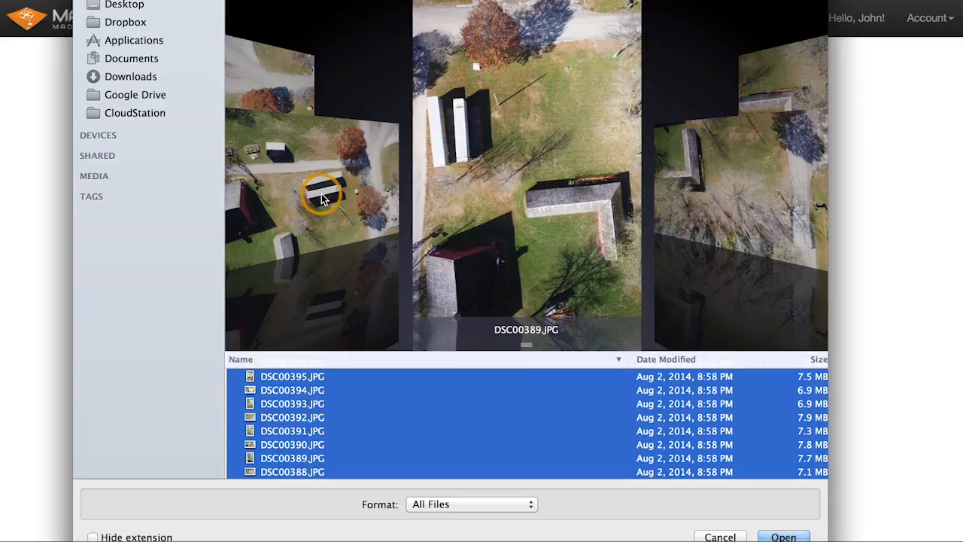
scroll(321, 194, left, 3)
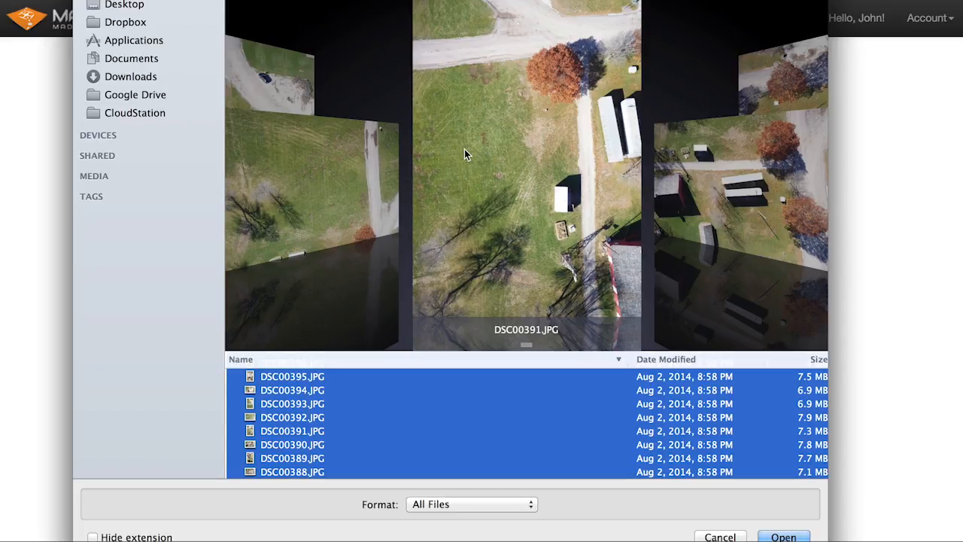
scroll(464, 149, right, 5)
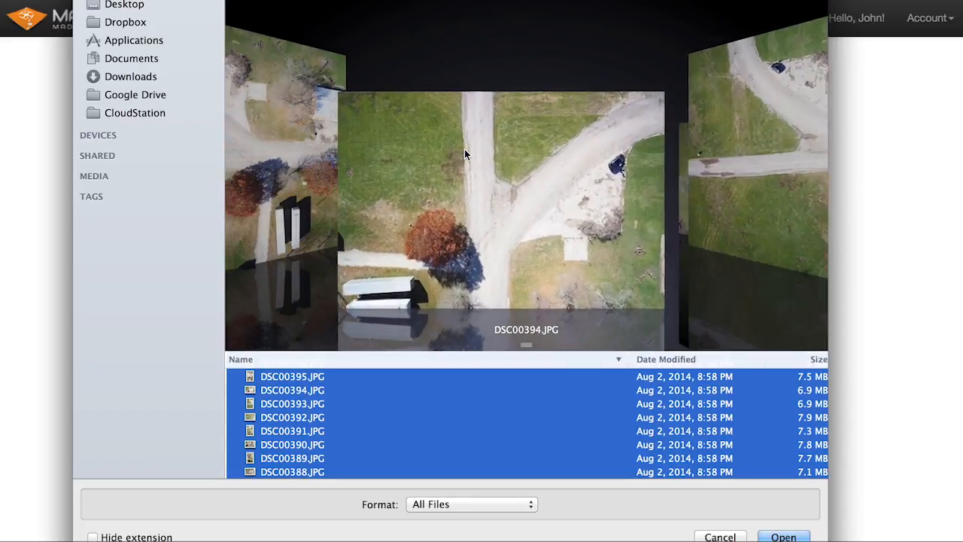
scroll(464, 153, right, 5)
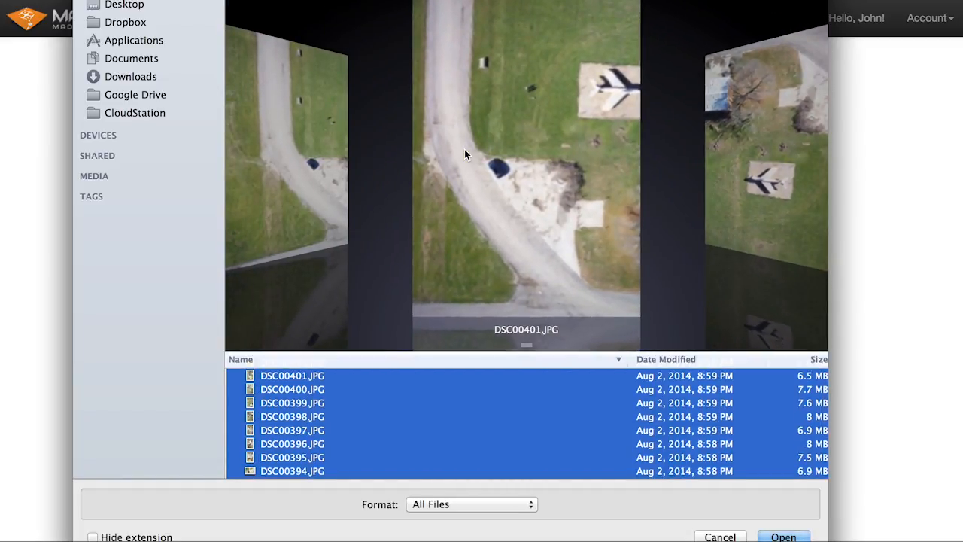
scroll(464, 154, left, 1)
scroll(464, 154, left, 1)
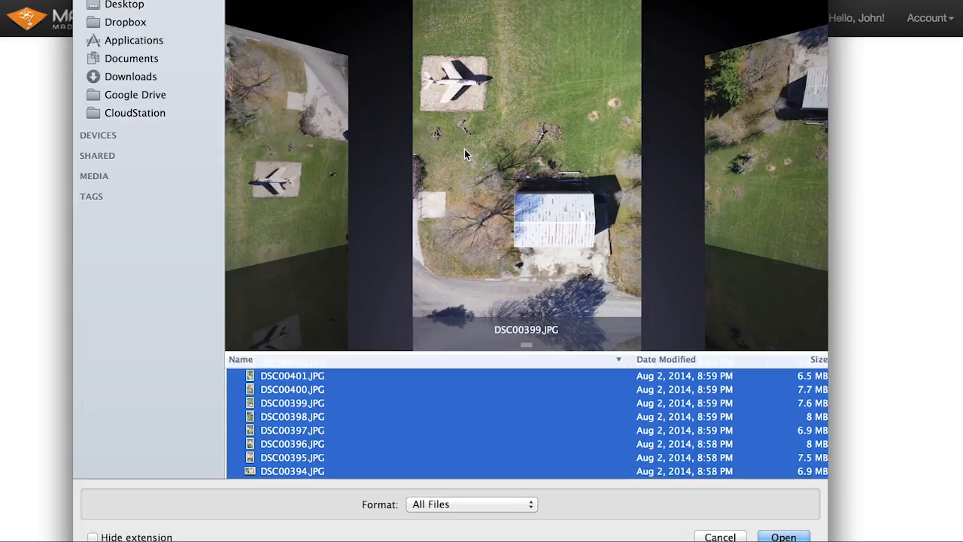
scroll(476, 102, right, 1)
scroll(475, 103, left, 3)
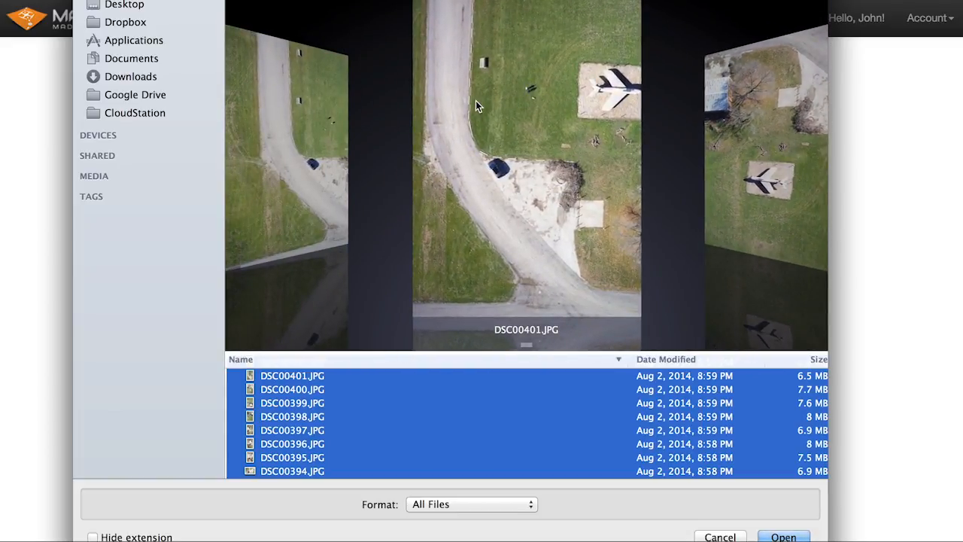
scroll(476, 105, right, 1)
drag(327, 173, 381, 180)
scroll(547, 70, right, 1)
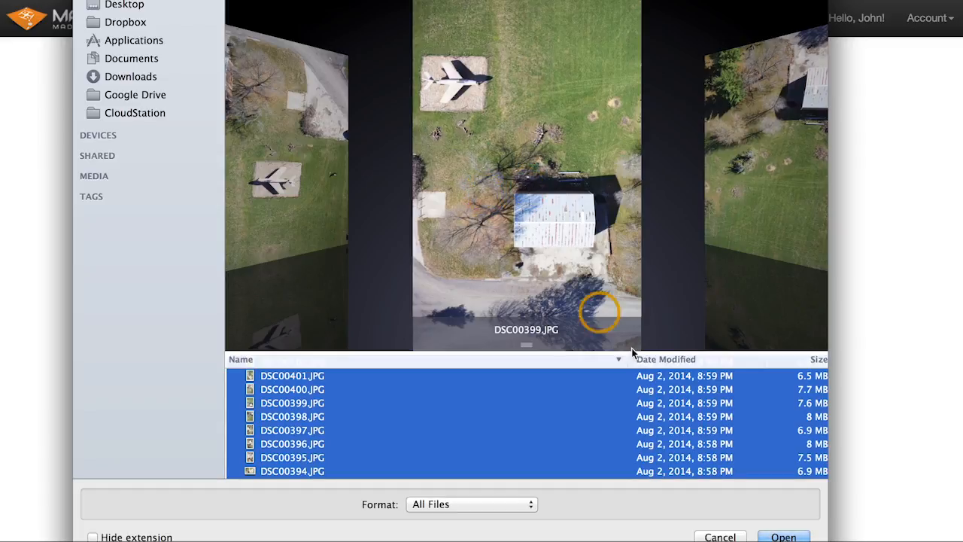
- Add the selected images and continue to the Read EXIF Tags step
click(789, 535)
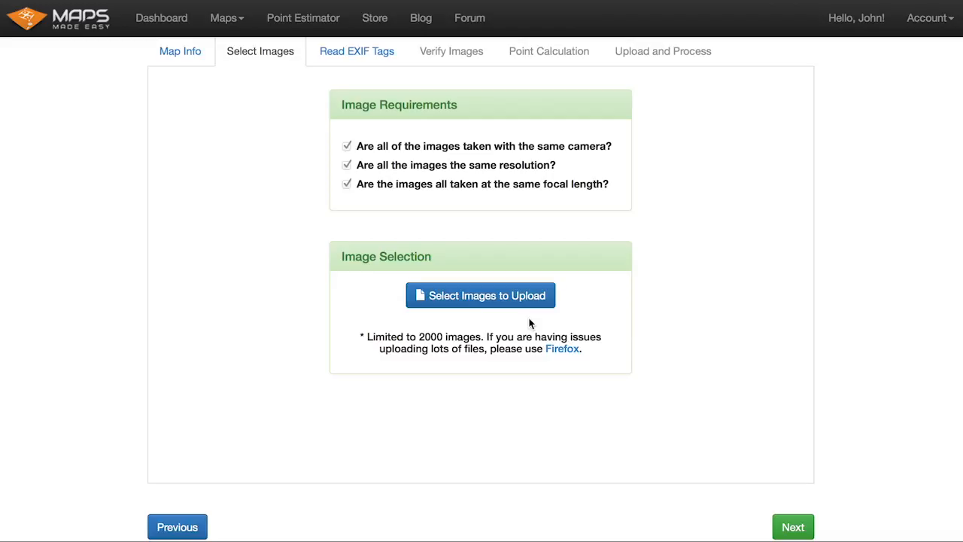
click(795, 528)
- Load DSC00402.JPG from the prepared images to read its EXIF tags
mouse_move(316, 122)
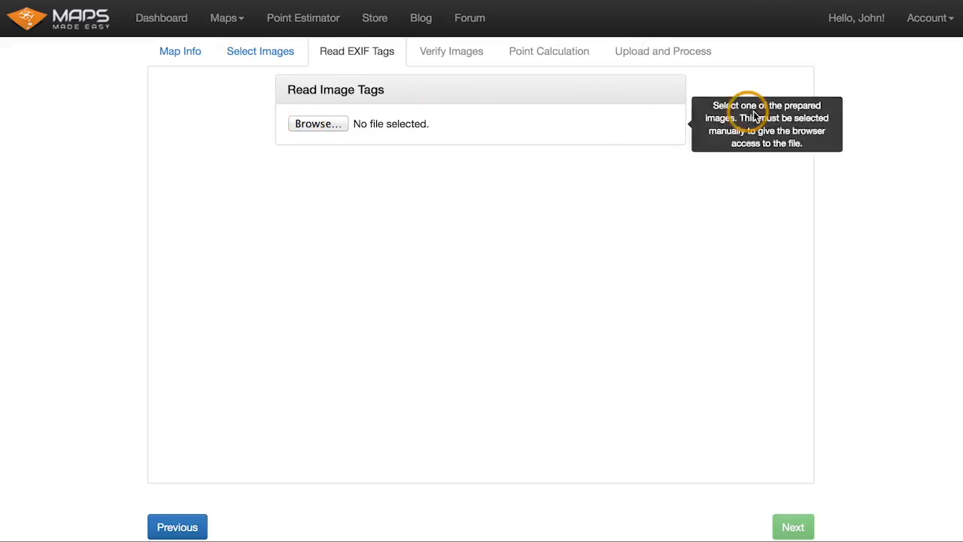
click(652, 123)
click(576, 126)
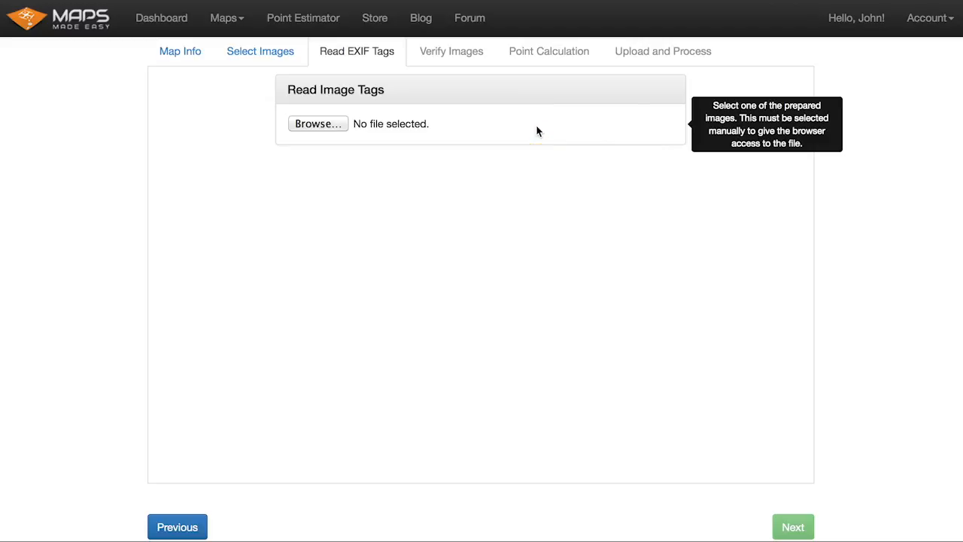
click(323, 124)
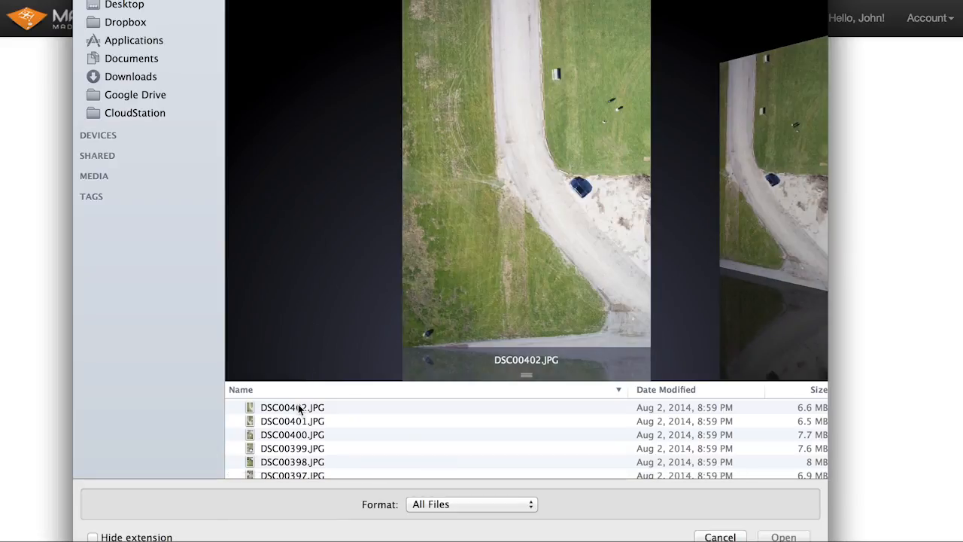
double_click(298, 407)
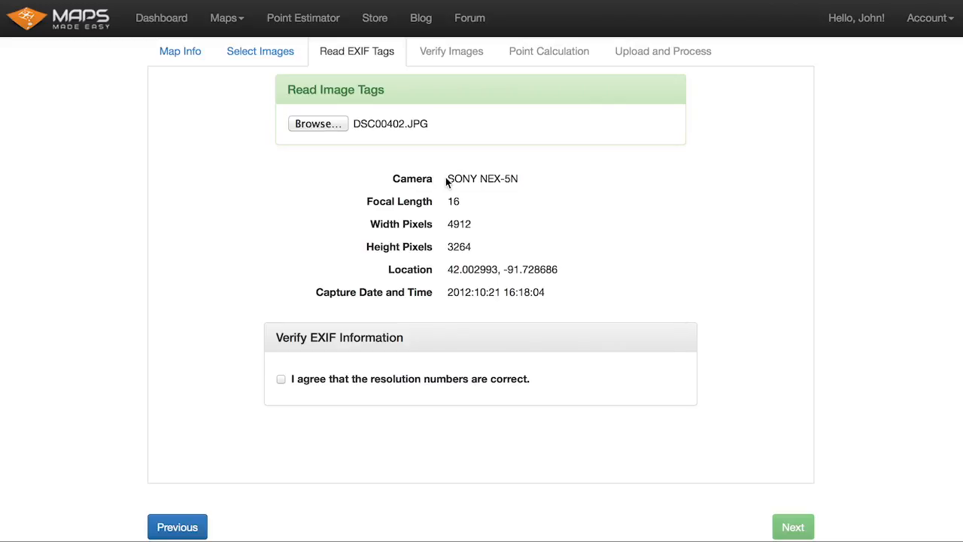
- Examine the camera, location and capture date read from the image's EXIF tags
drag(445, 179, 527, 181)
click(528, 182)
drag(449, 175, 524, 180)
click(525, 180)
mouse_move(449, 272)
mouse_down()
mouse_move(563, 269)
mouse_move(440, 271)
mouse_up()
click(563, 269)
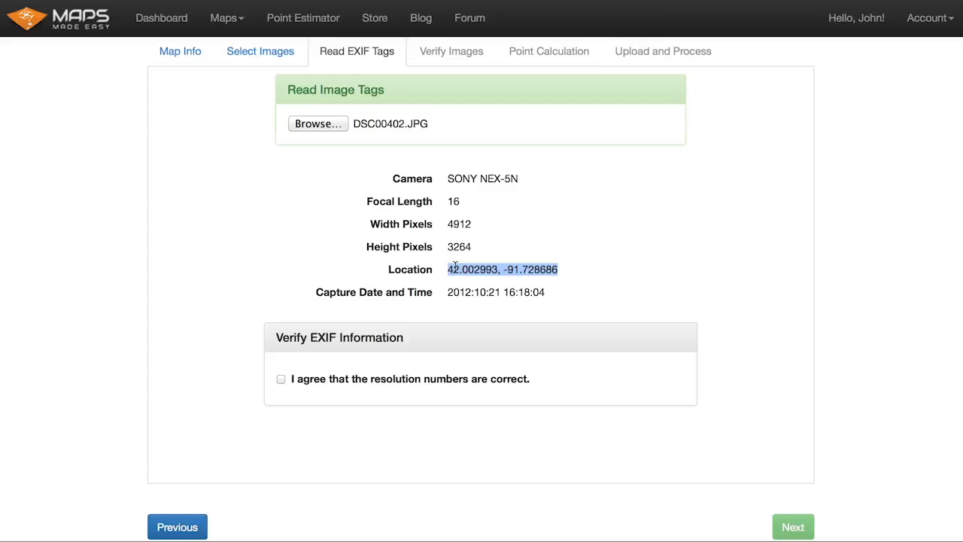
click(451, 270)
drag(447, 269, 562, 265)
click(563, 265)
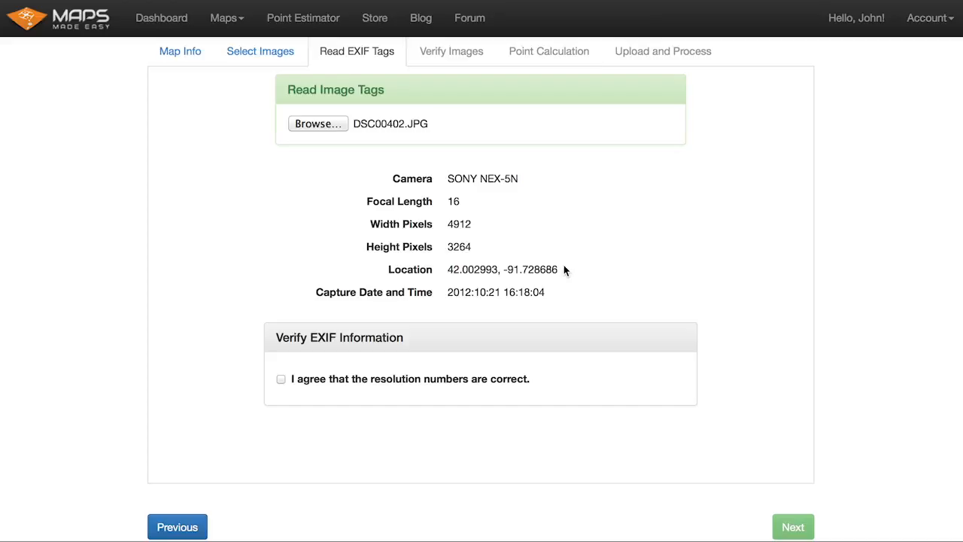
drag(460, 292, 540, 288)
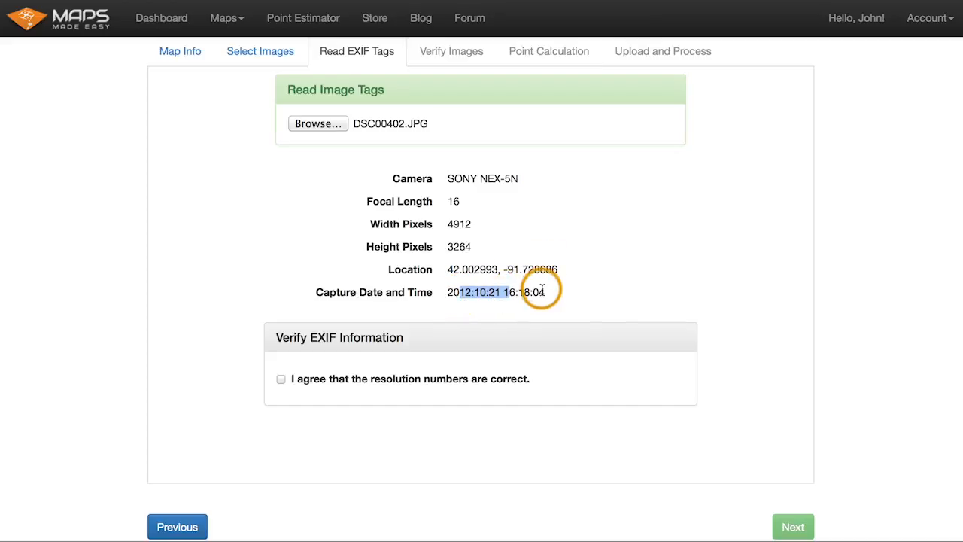
click(542, 290)
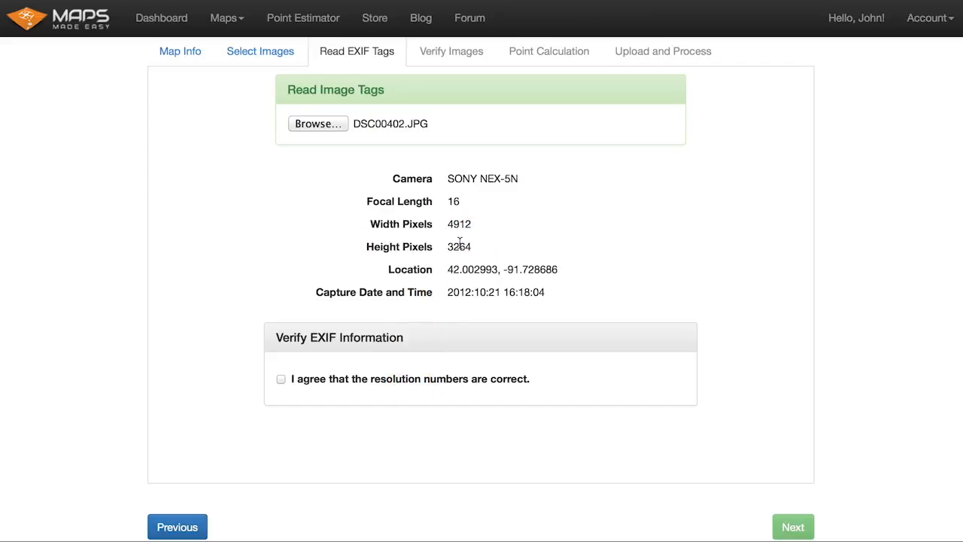
- Agree that the resolution numbers are correct and continue to the Verify Images step
click(349, 382)
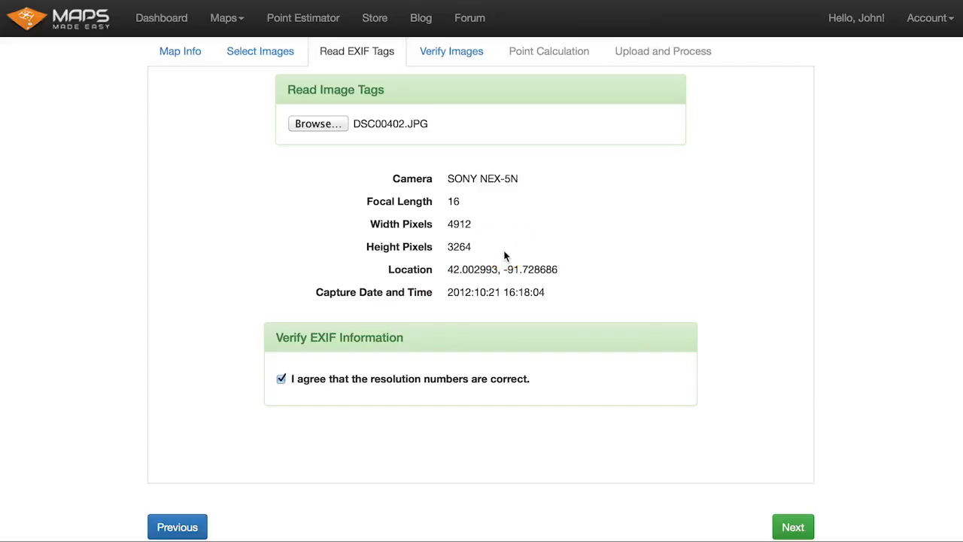
mouse_move(514, 270)
mouse_down()
mouse_move(546, 268)
mouse_move(514, 269)
mouse_up()
click(546, 268)
click(514, 271)
click(513, 271)
click(790, 524)
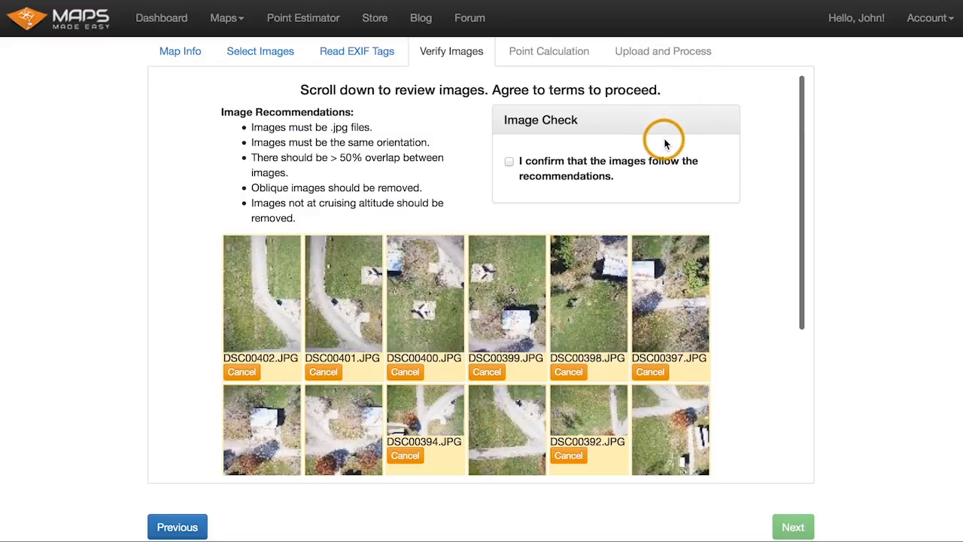
mouse_move(408, 140)
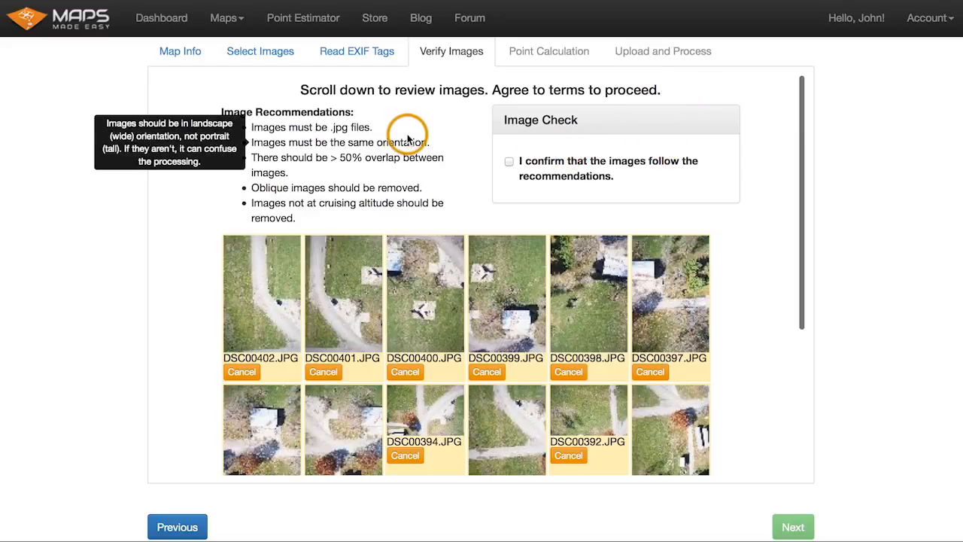
- Read through the image recommendations and their explanatory tooltips on the Verify Images step
drag(329, 126, 344, 126)
click(344, 127)
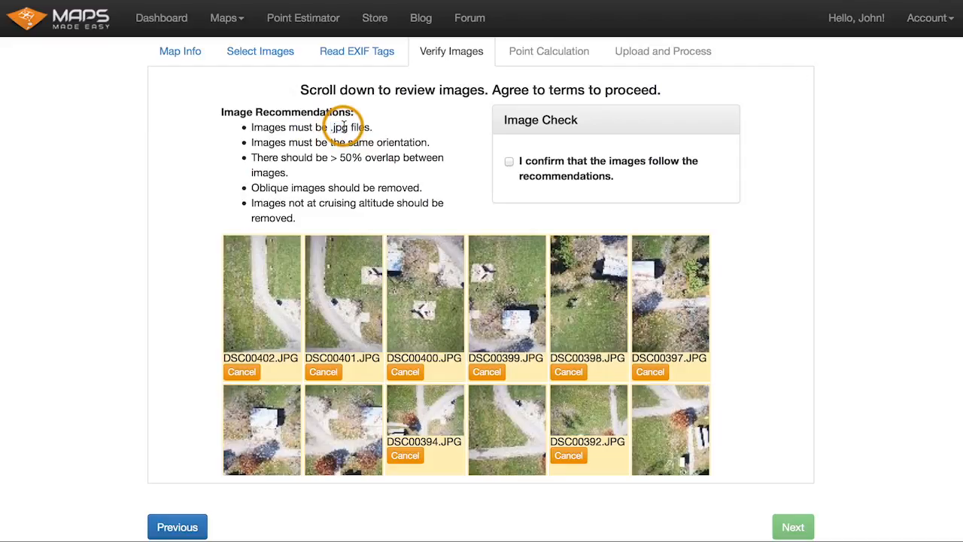
click(452, 138)
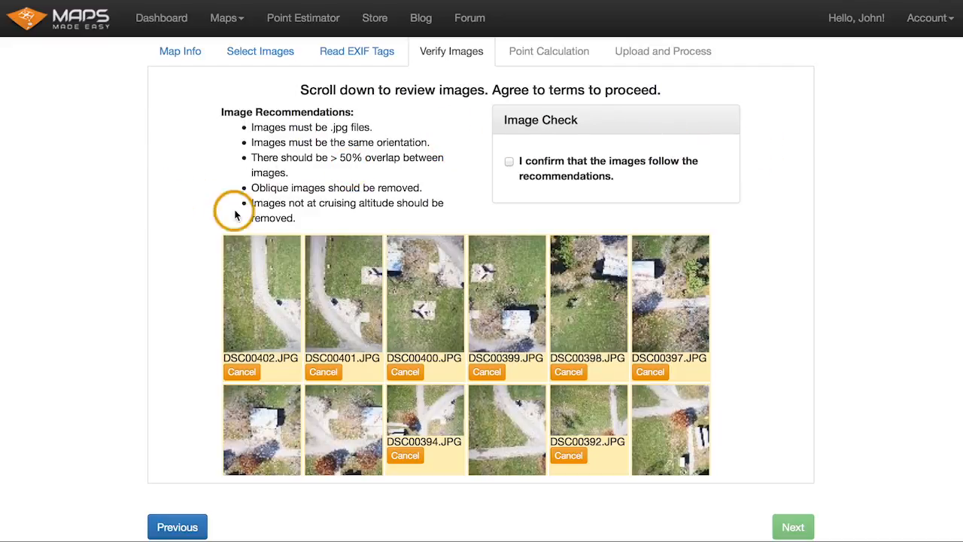
mouse_move(373, 141)
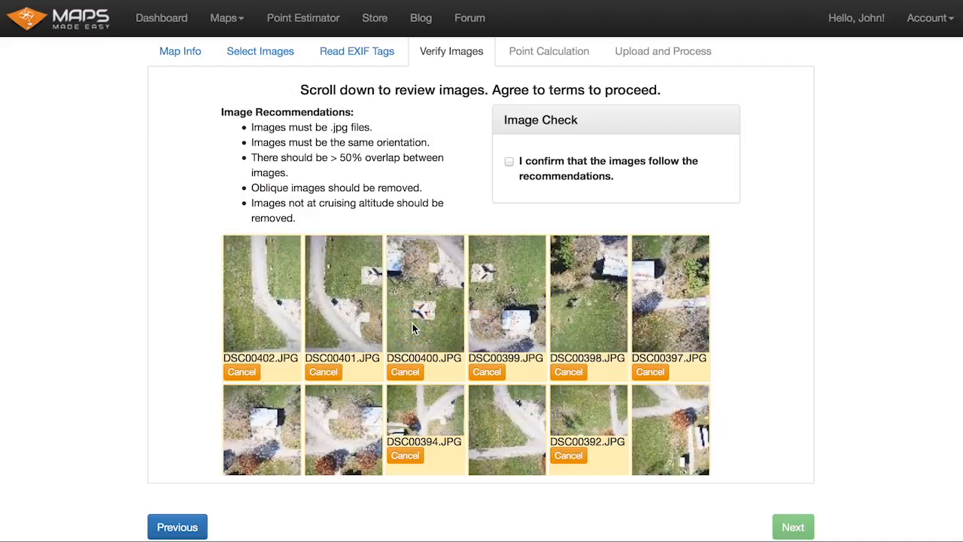
mouse_move(343, 141)
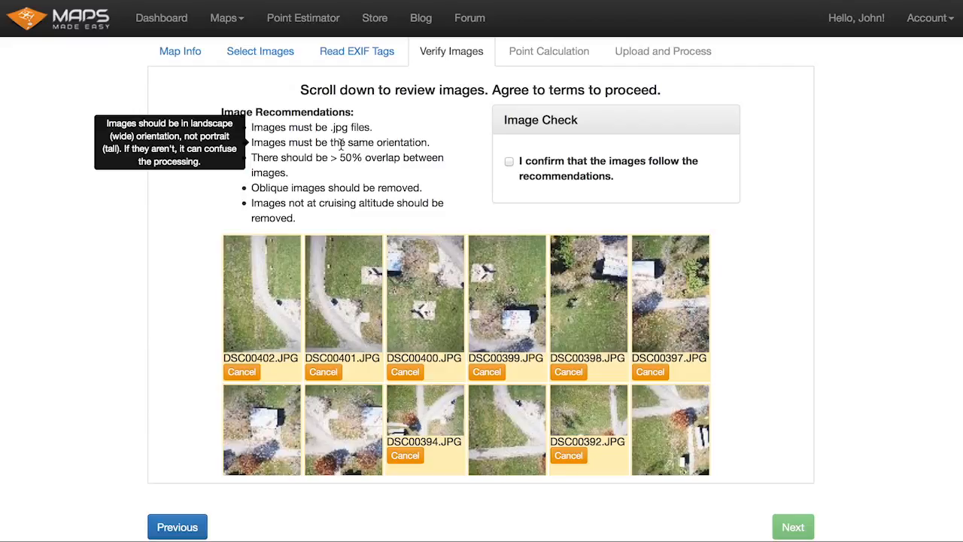
click(342, 144)
click(344, 149)
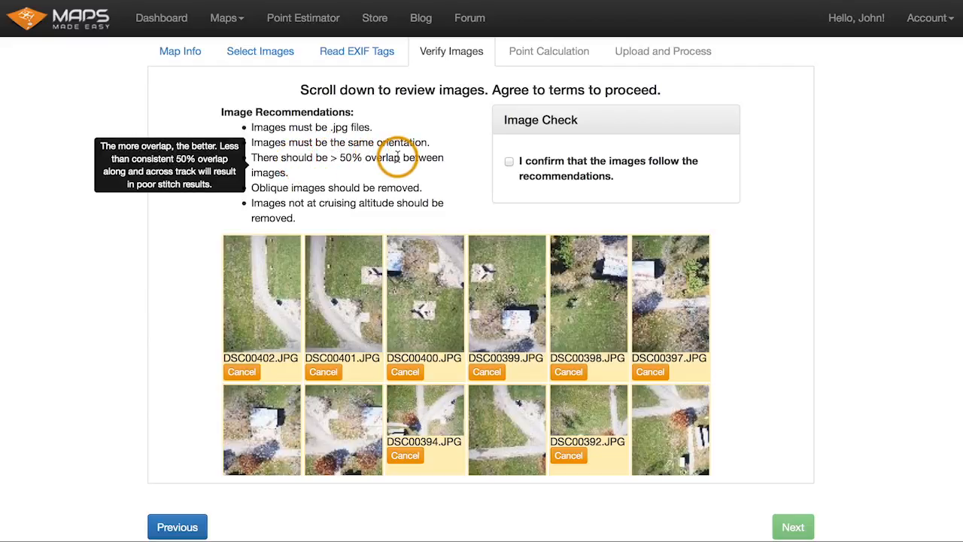
click(308, 186)
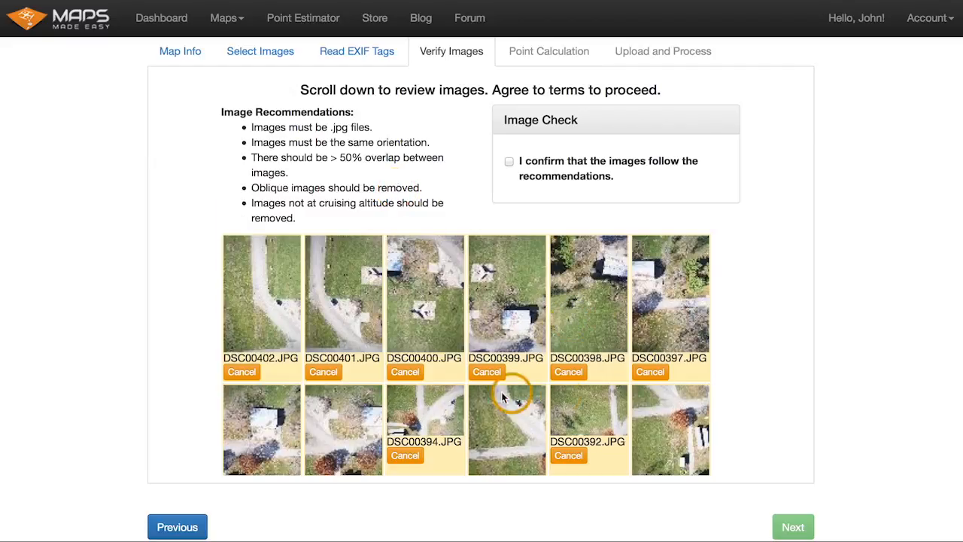
mouse_move(390, 183)
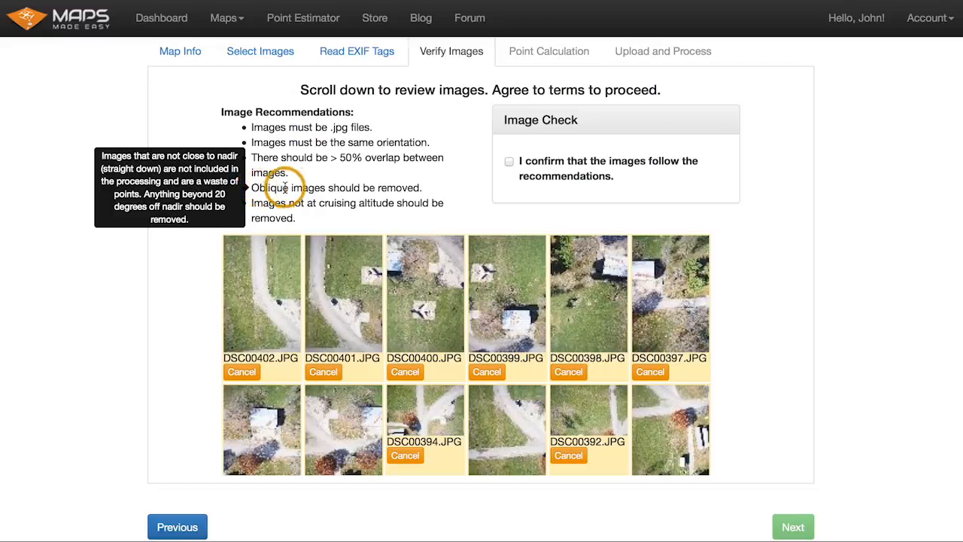
mouse_move(321, 199)
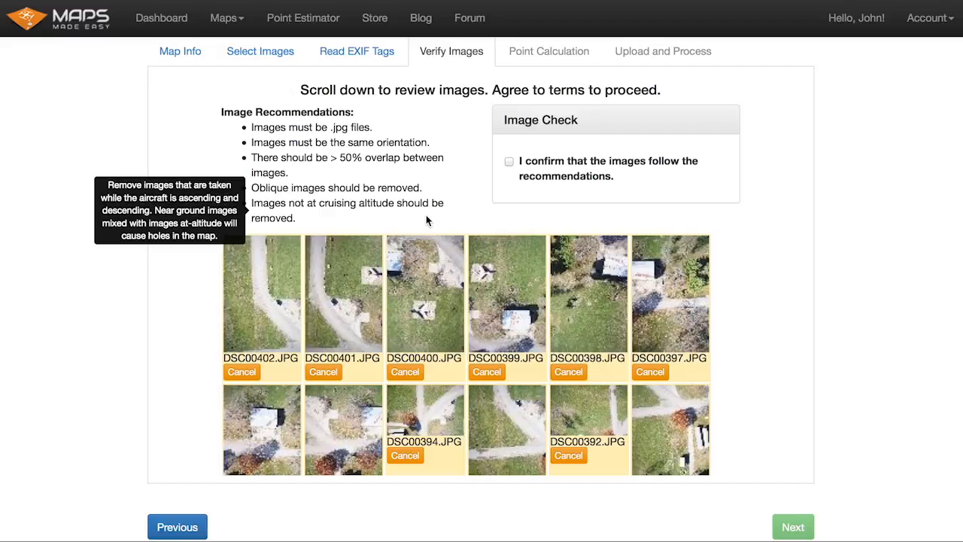
- Remove image DSC00391.JPG from the set of images to be processed
scroll(736, 264, down, 5)
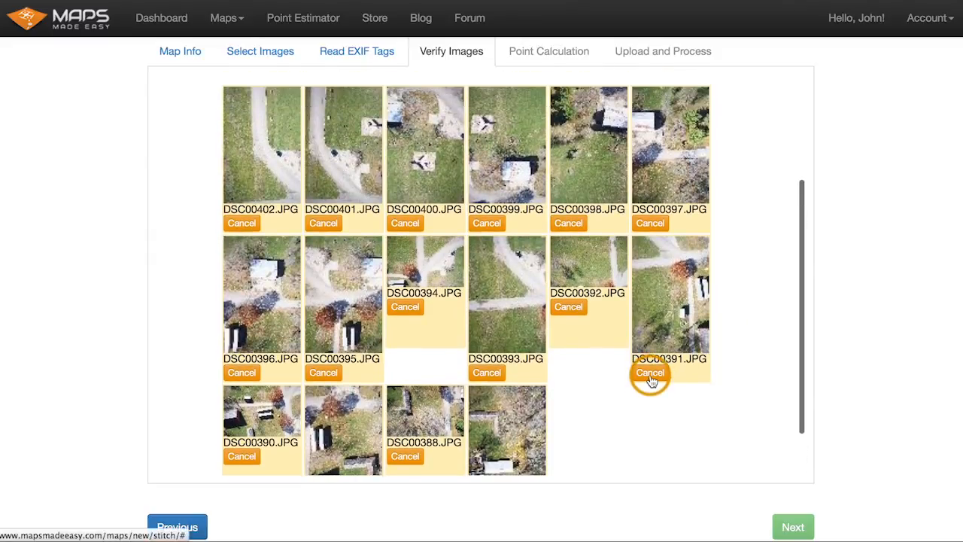
click(652, 374)
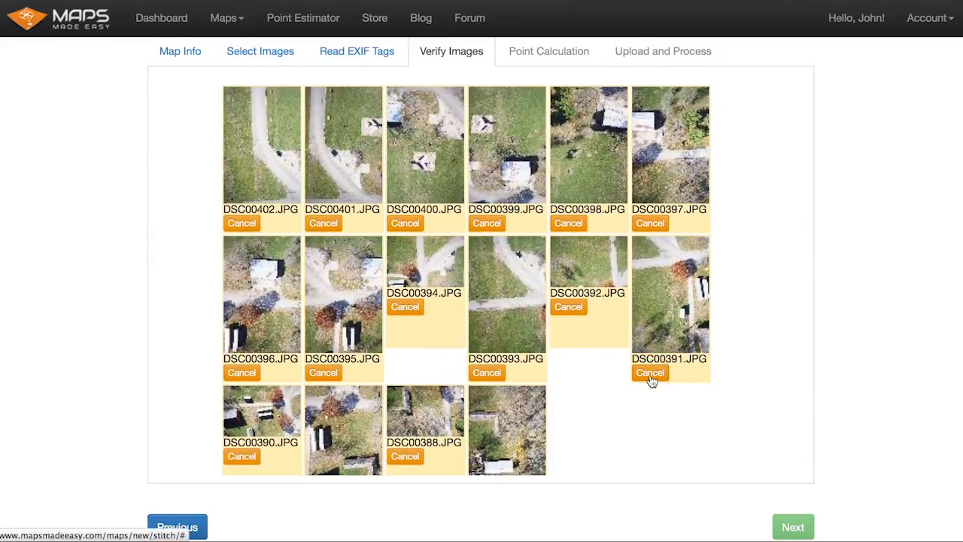
scroll(755, 324, up, 2)
scroll(755, 324, up, 3)
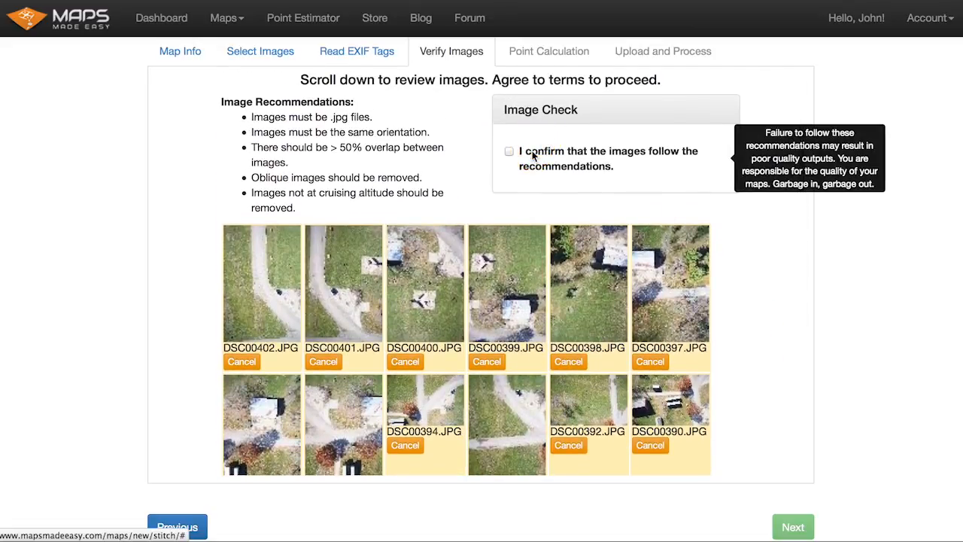
- Confirm that the images follow the recommendations and continue to the Point Calculation step
click(625, 154)
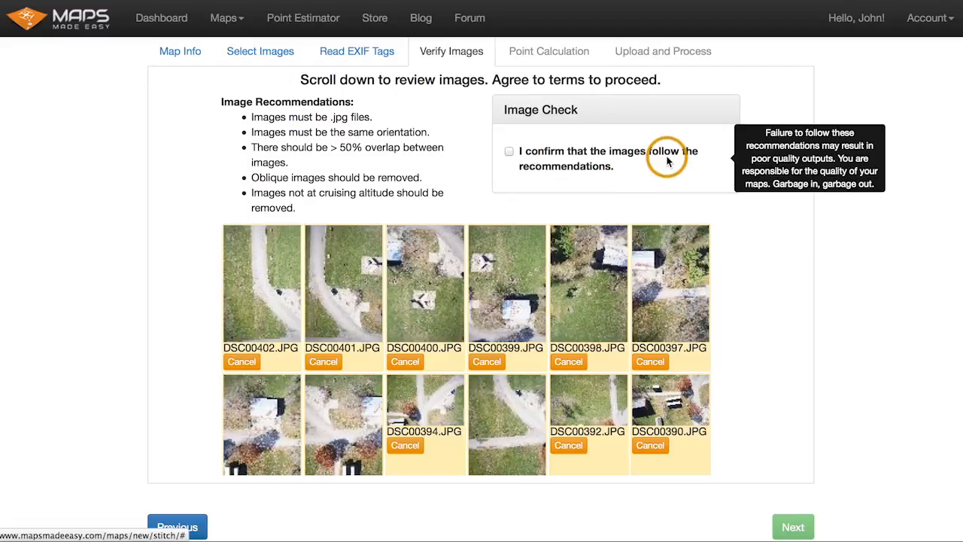
click(662, 158)
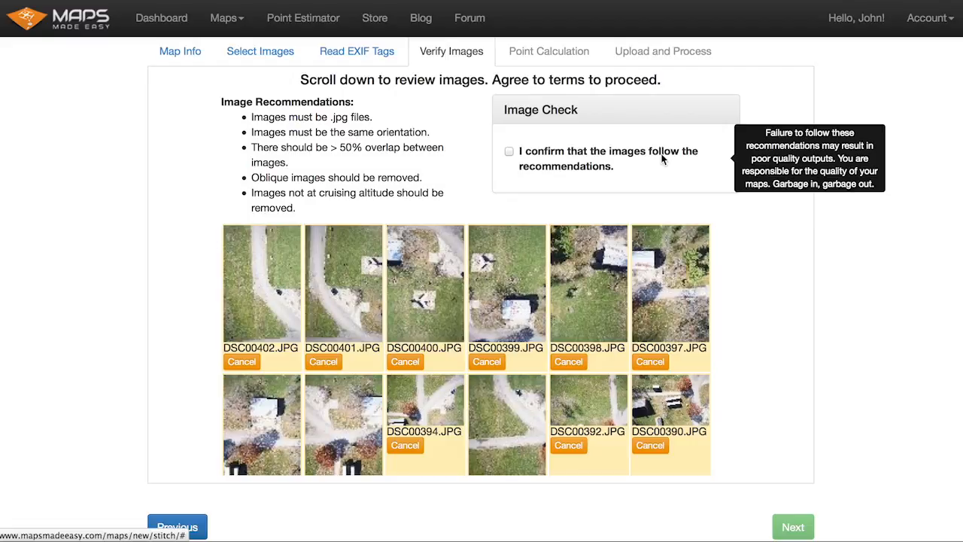
click(661, 156)
click(551, 154)
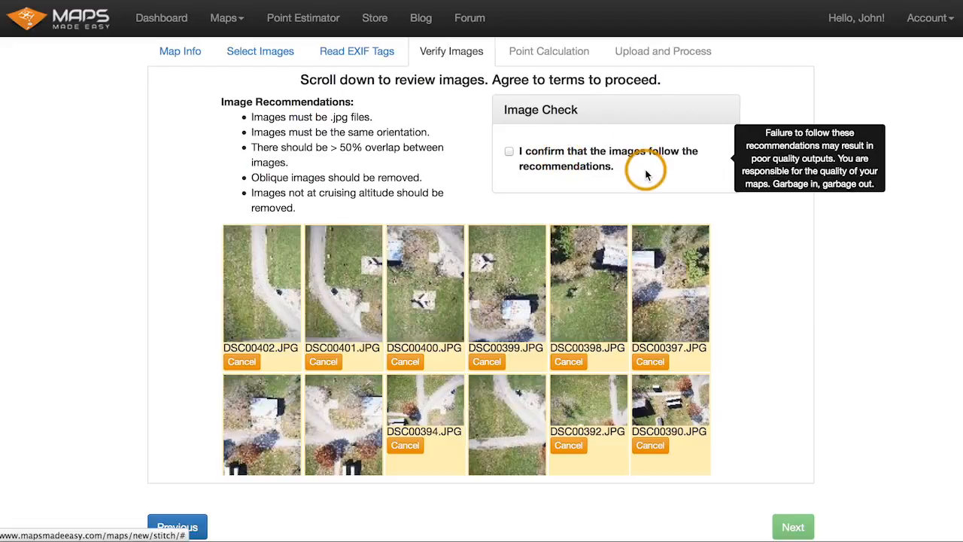
click(573, 151)
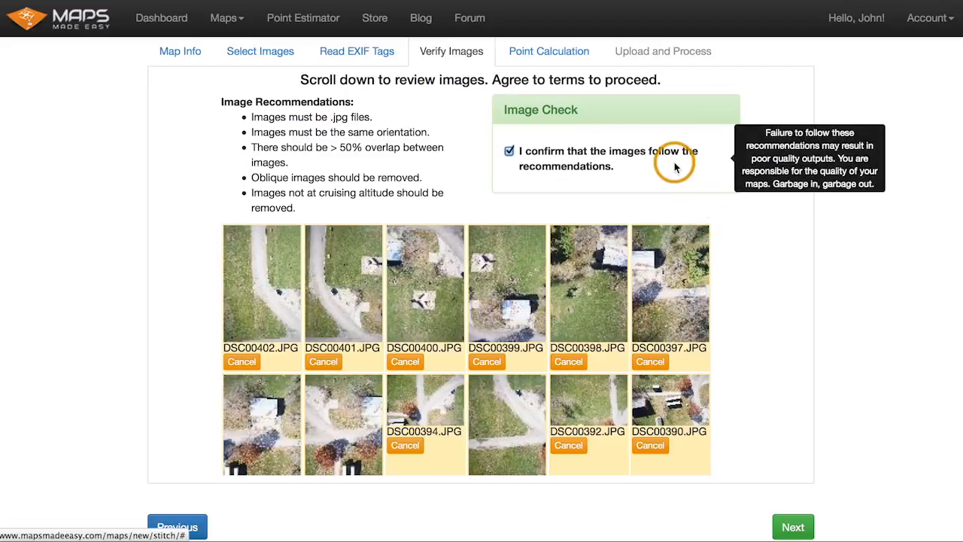
click(792, 526)
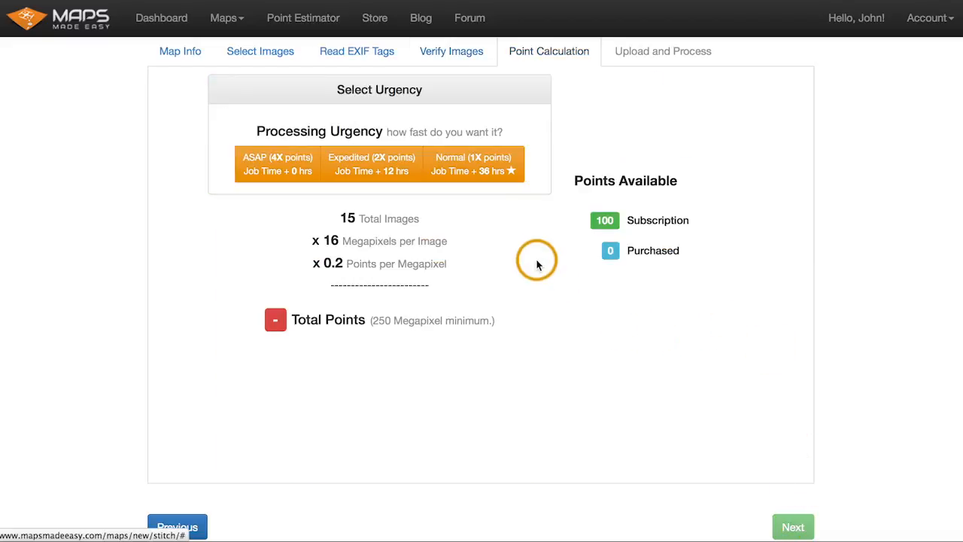
- Examine the point calculation breakdown of images, megapixels and points per megapixel
drag(340, 218, 414, 219)
click(418, 217)
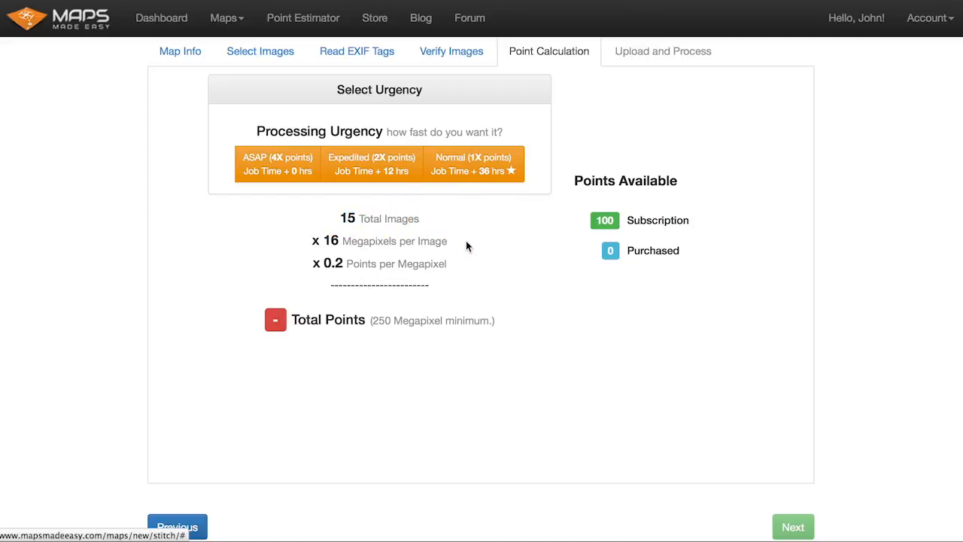
drag(327, 258, 469, 263)
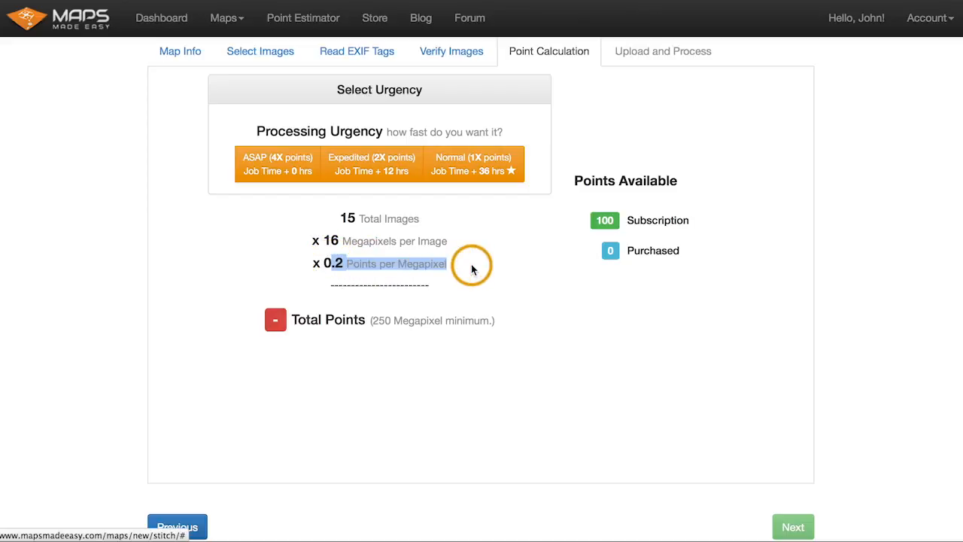
click(473, 269)
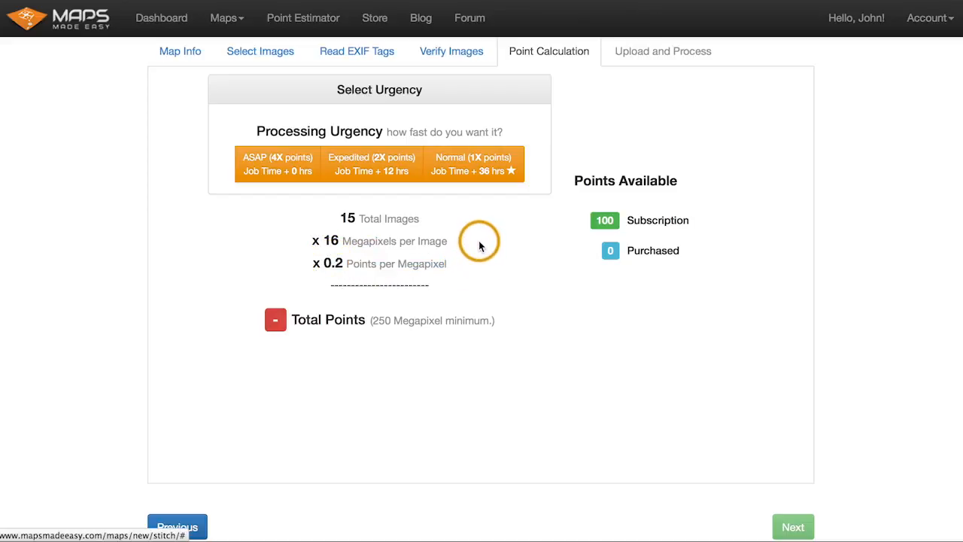
- Select Normal (1X points) processing urgency
click(505, 162)
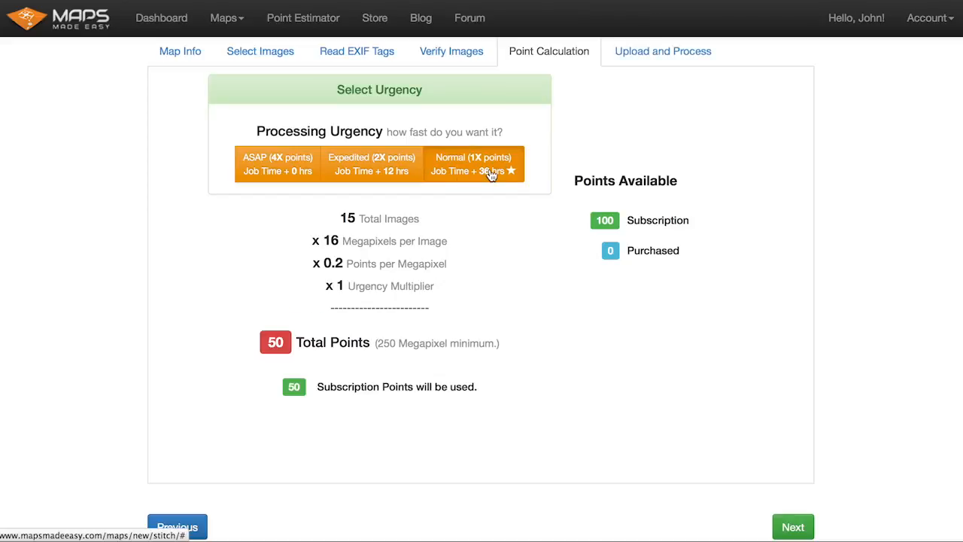
click(491, 174)
drag(384, 343, 504, 346)
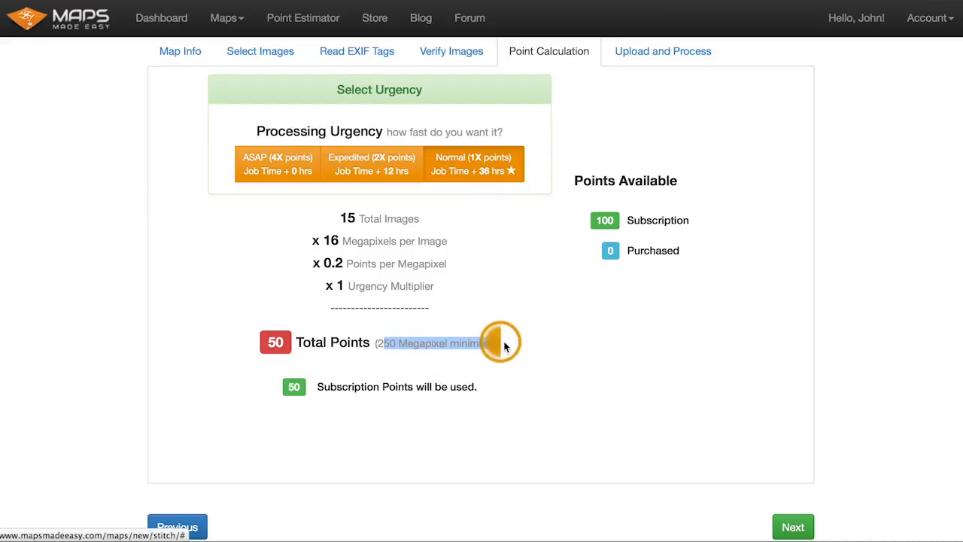
click(504, 346)
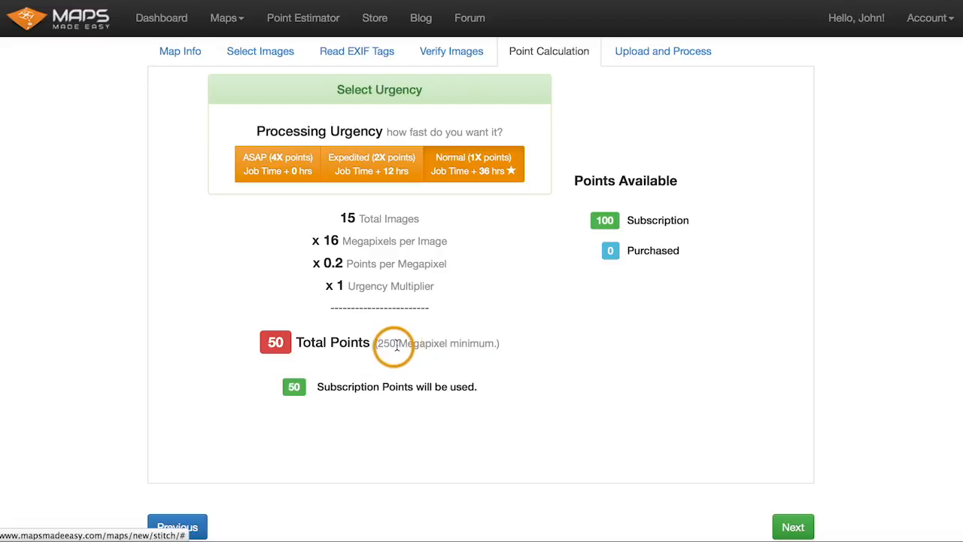
- Try the Expedited and ASAP urgency options, returning to Normal urgency
click(395, 162)
click(277, 160)
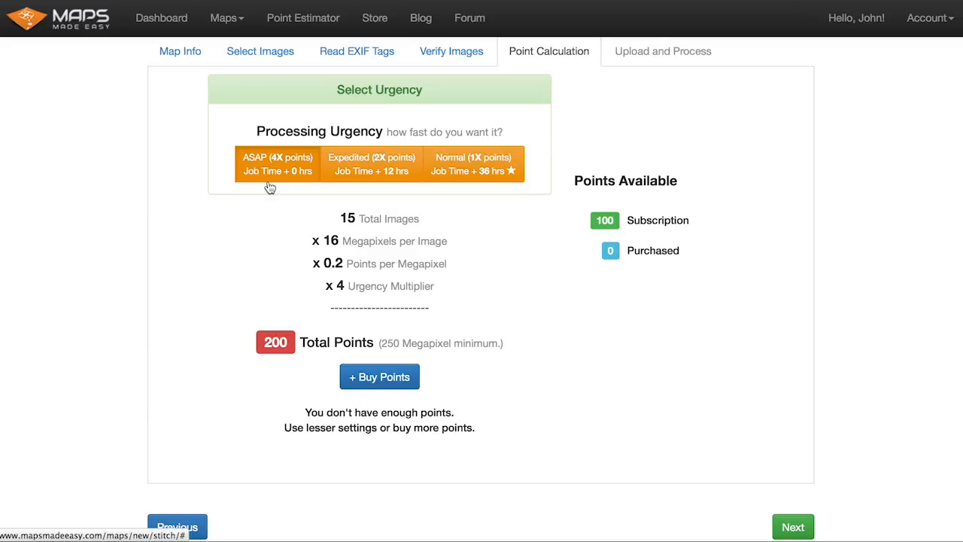
click(290, 168)
click(478, 173)
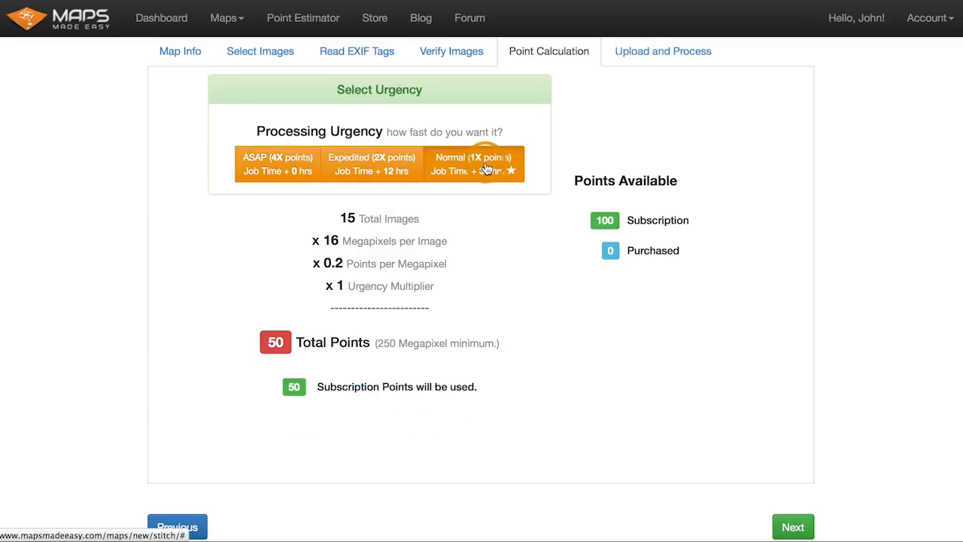
click(482, 182)
click(277, 171)
click(378, 166)
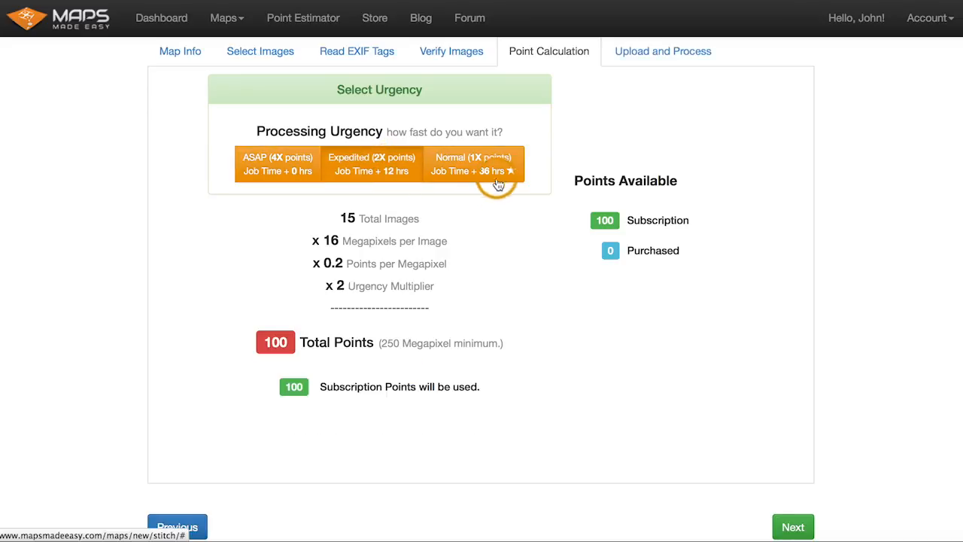
click(376, 172)
click(448, 171)
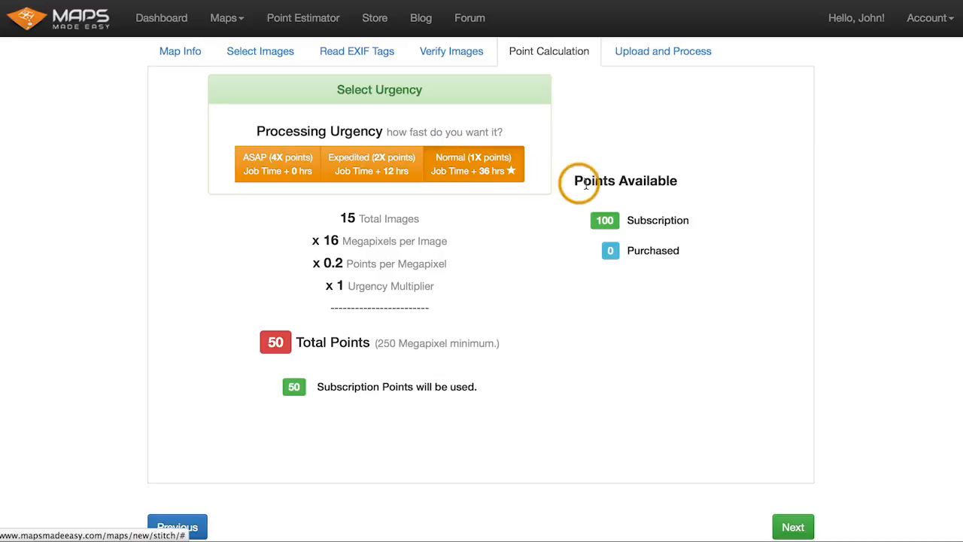
- Compare available subscription points against Expedited and ASAP costs, then continue with Normal urgency to Upload and Process
drag(575, 181, 681, 182)
drag(634, 221, 675, 220)
click(674, 219)
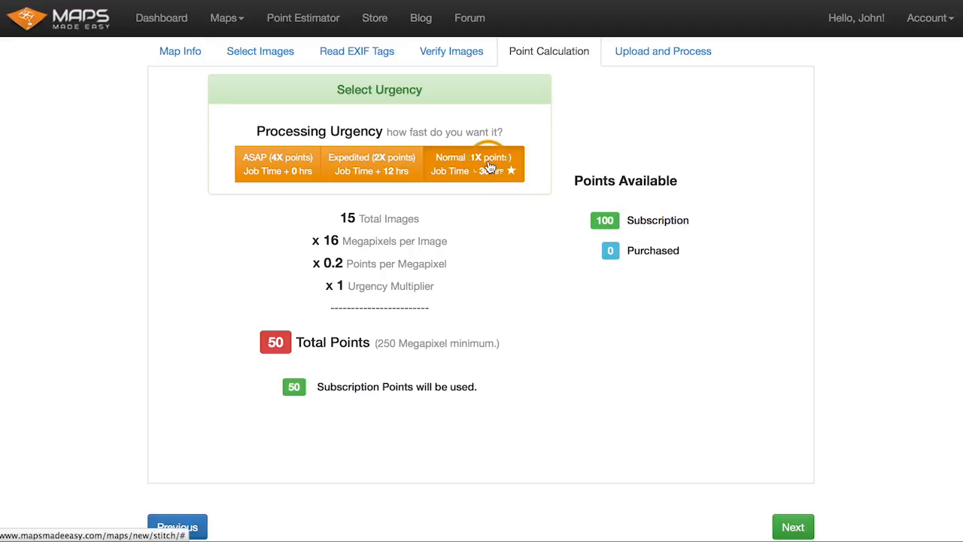
click(373, 158)
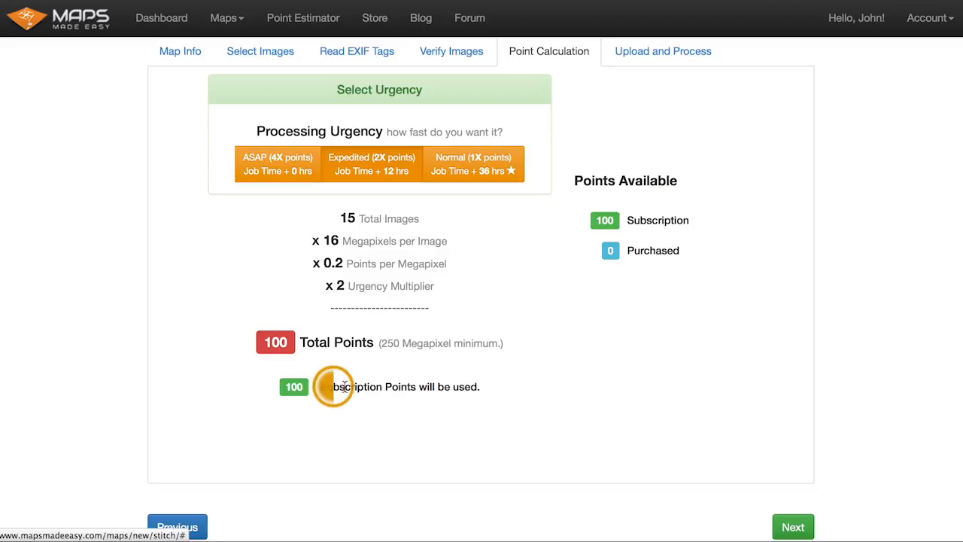
drag(323, 383, 474, 383)
click(475, 386)
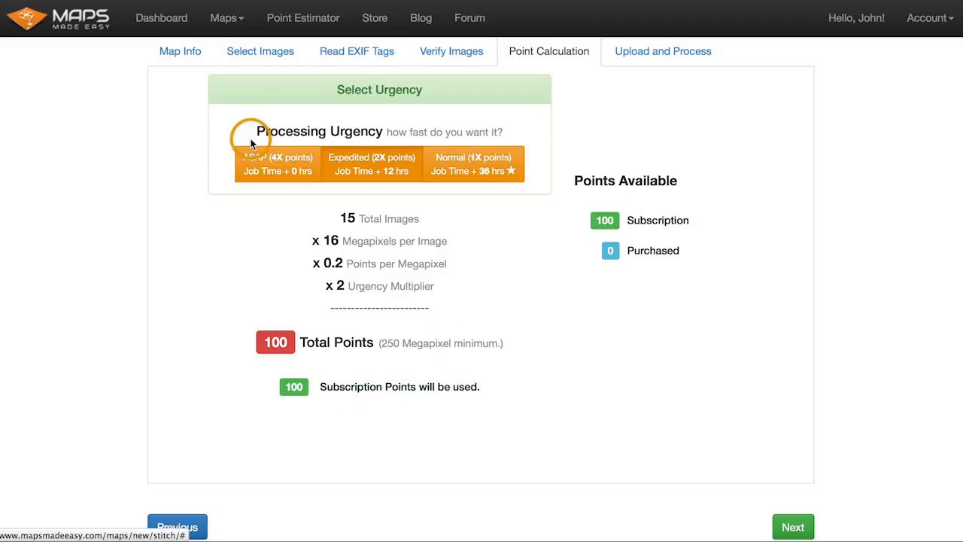
click(271, 170)
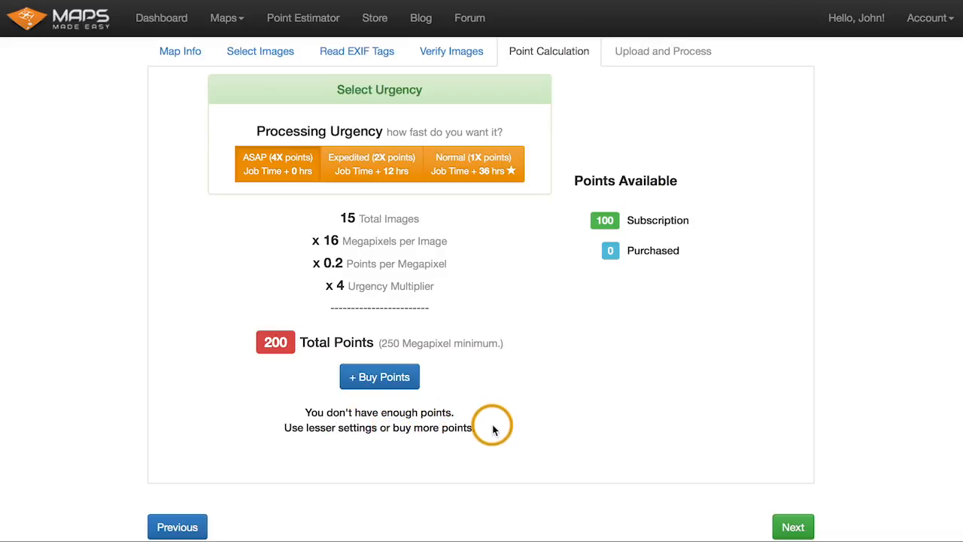
click(459, 172)
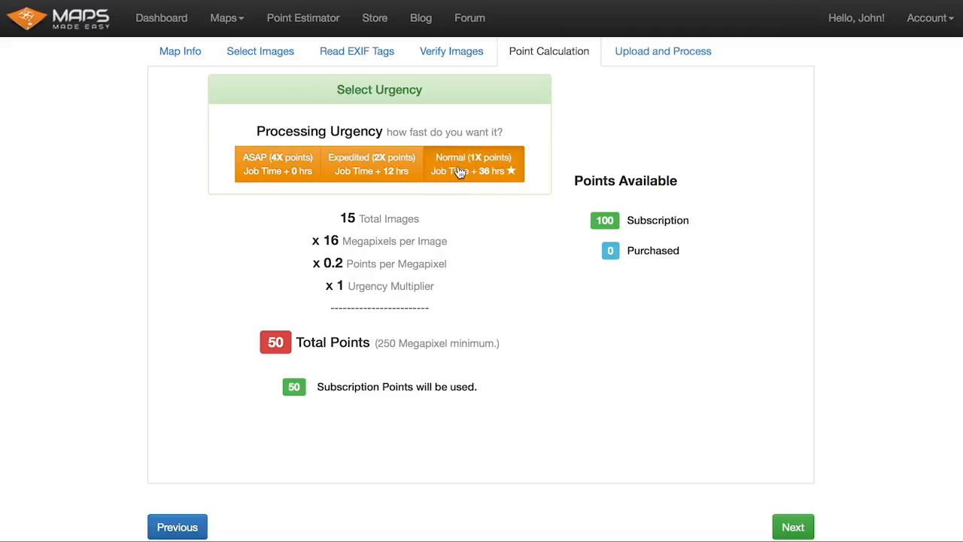
click(792, 527)
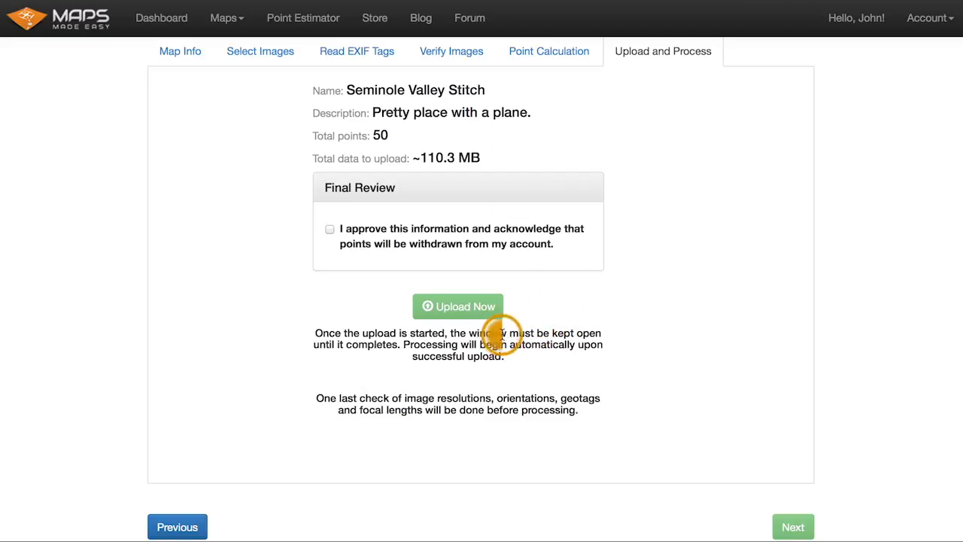
- Approve the final review information and start uploading the images for processing
drag(501, 336, 566, 339)
click(566, 339)
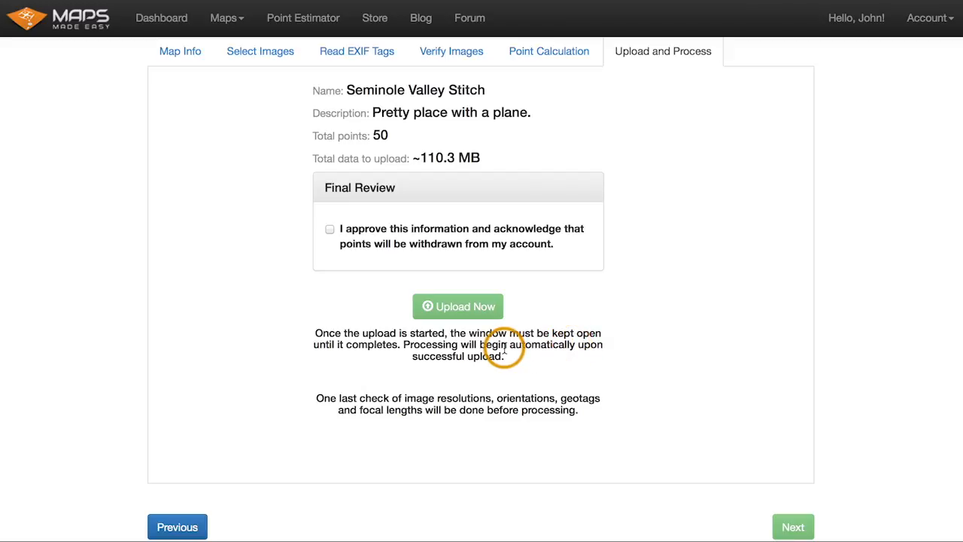
click(392, 233)
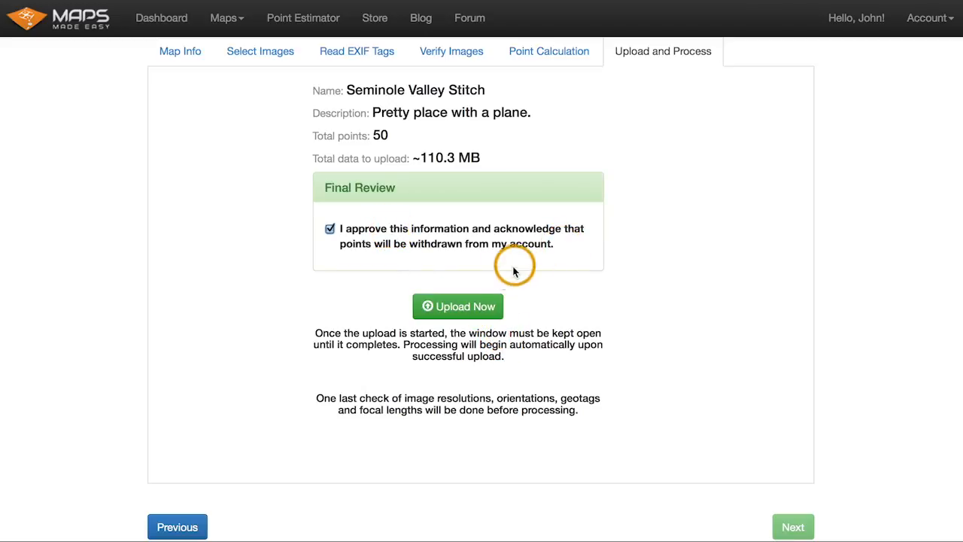
click(472, 304)
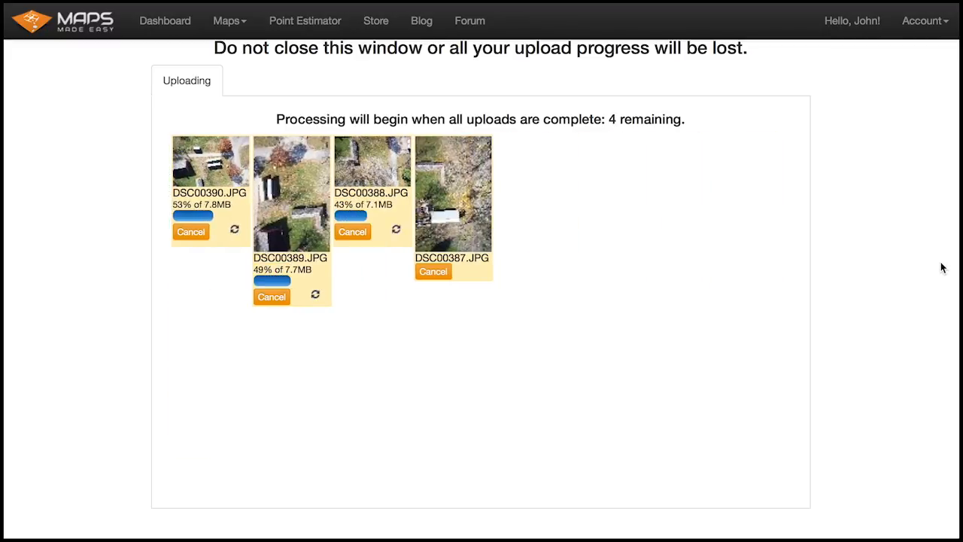
- Try including the map in the MME Gallery, then switch gallery inclusion back off
click(559, 203)
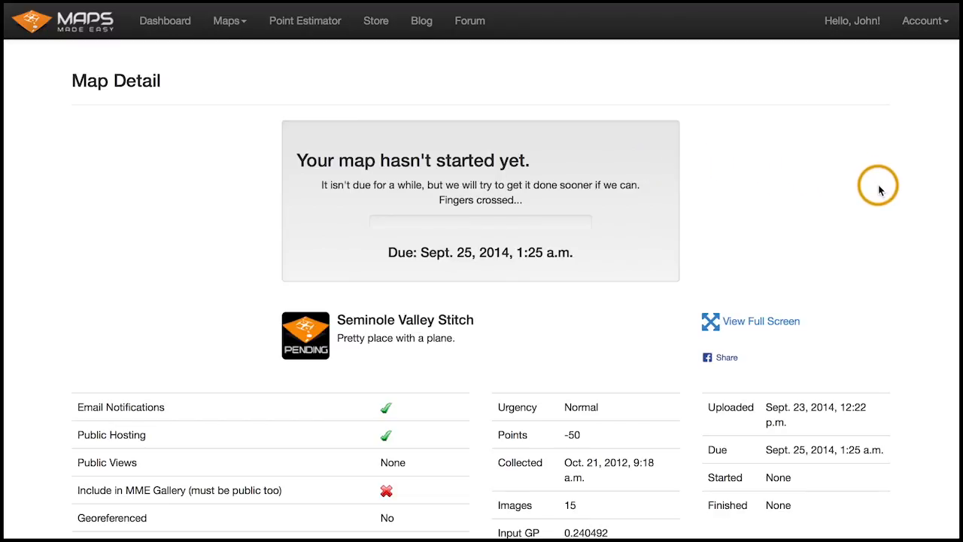
scroll(880, 189, down, 1)
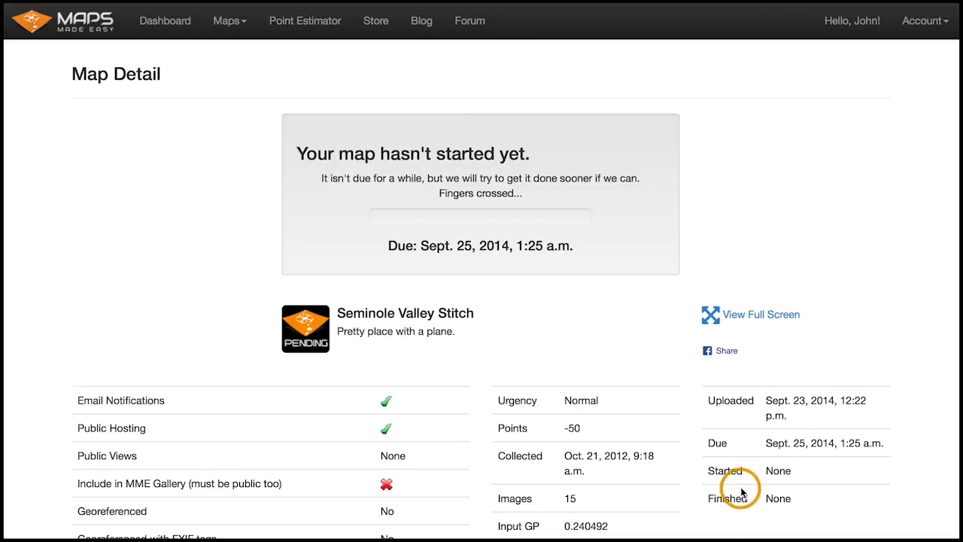
scroll(899, 332, down, 5)
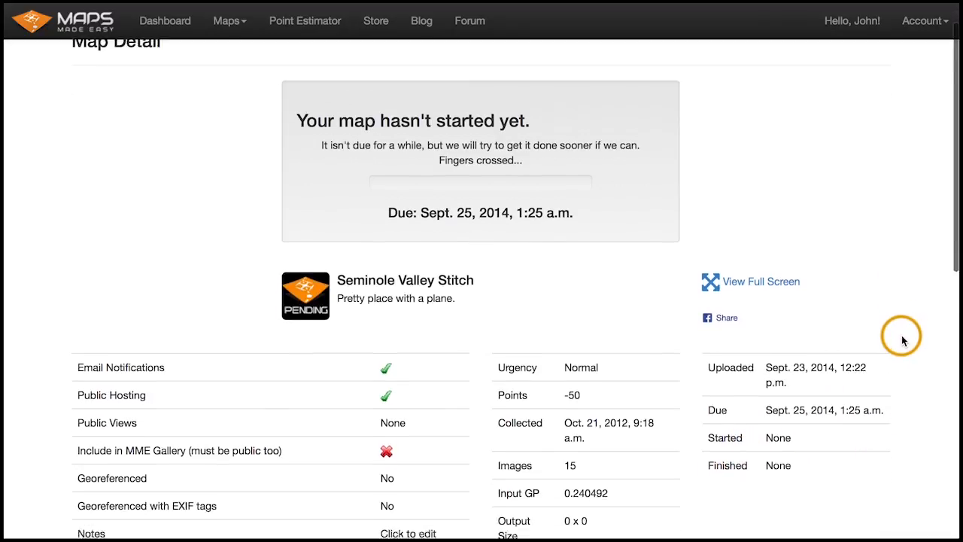
scroll(900, 337, down, 2)
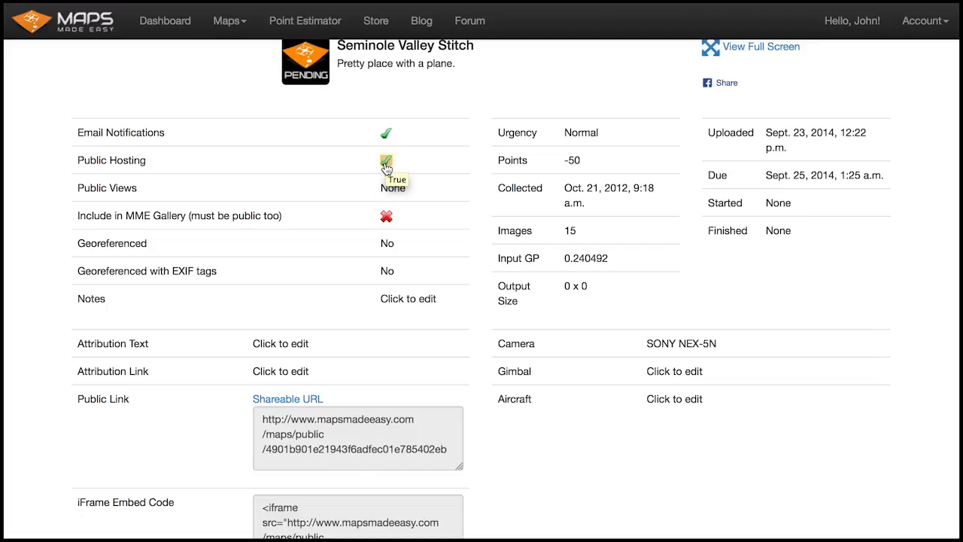
click(386, 216)
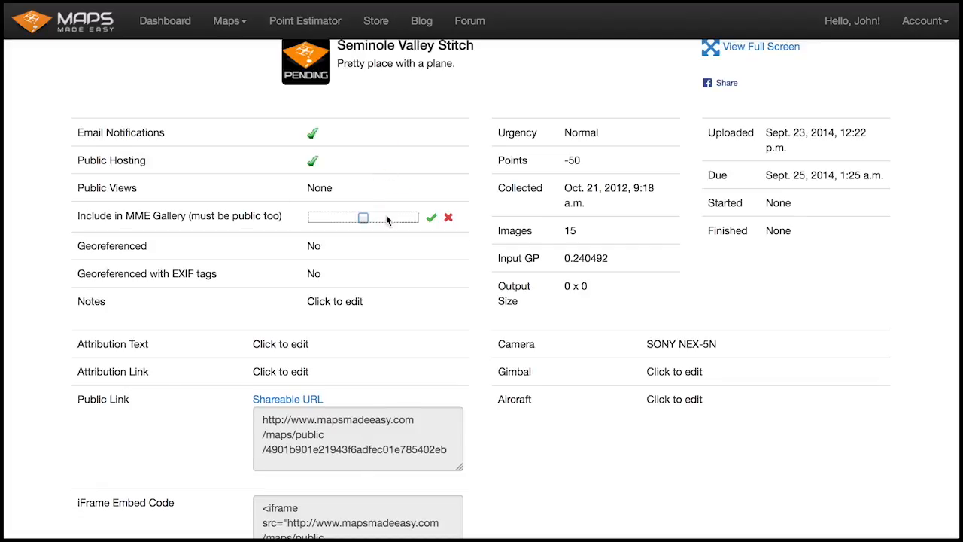
click(363, 218)
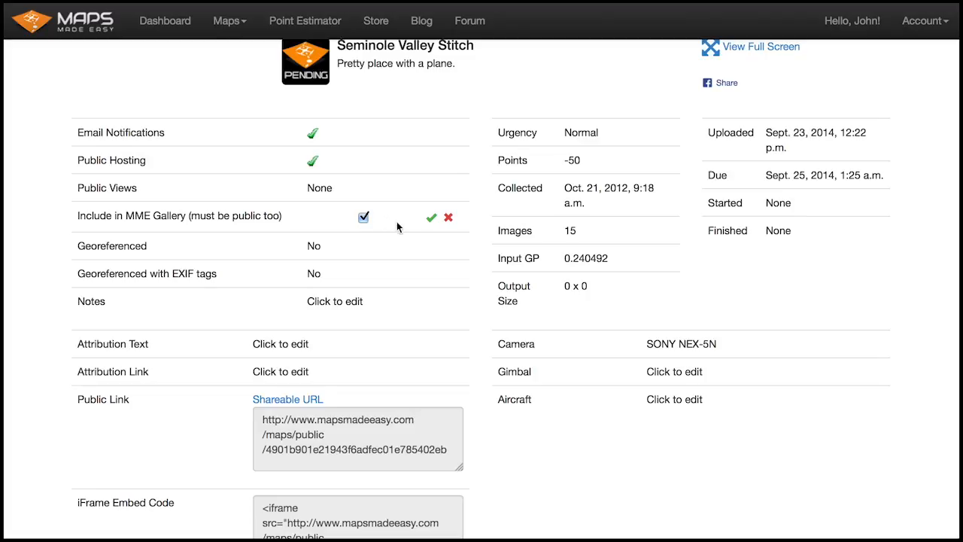
click(431, 219)
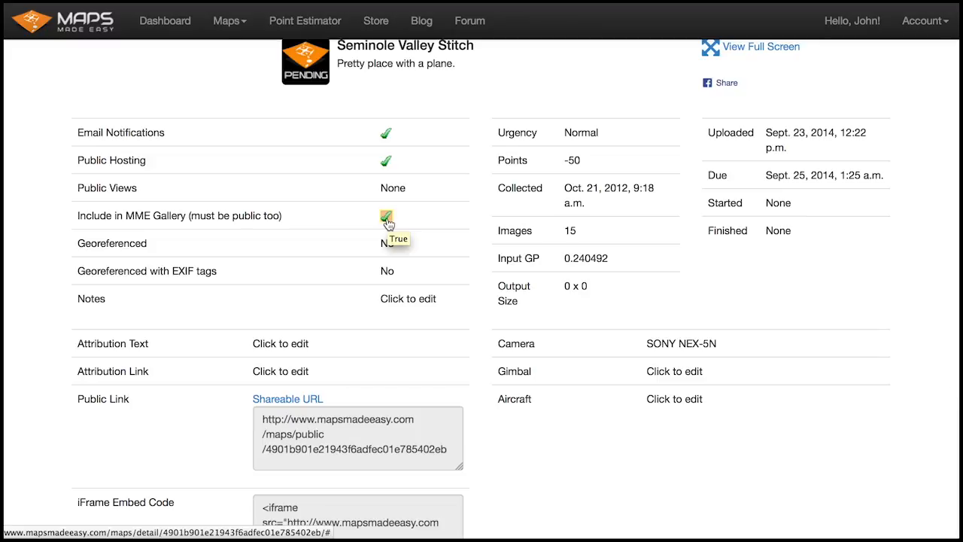
click(387, 218)
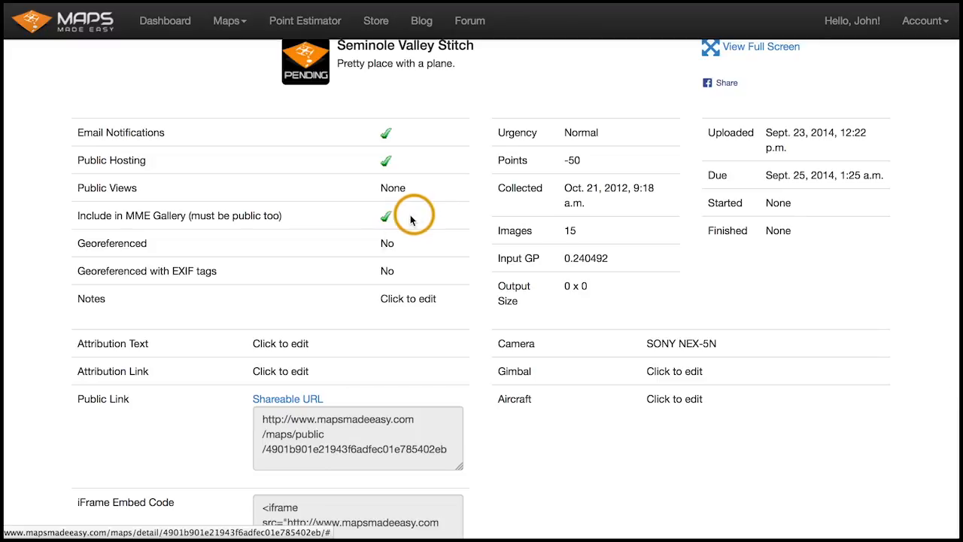
click(364, 218)
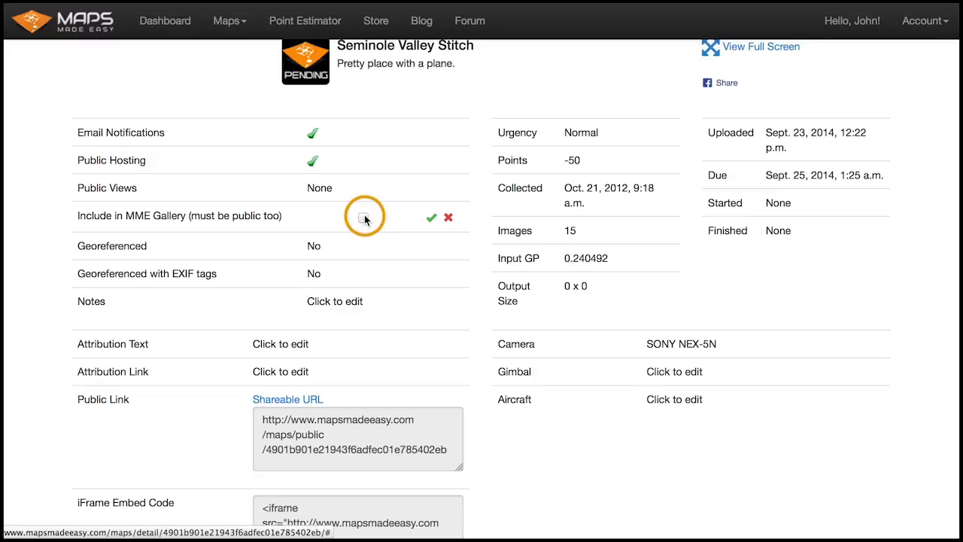
click(431, 218)
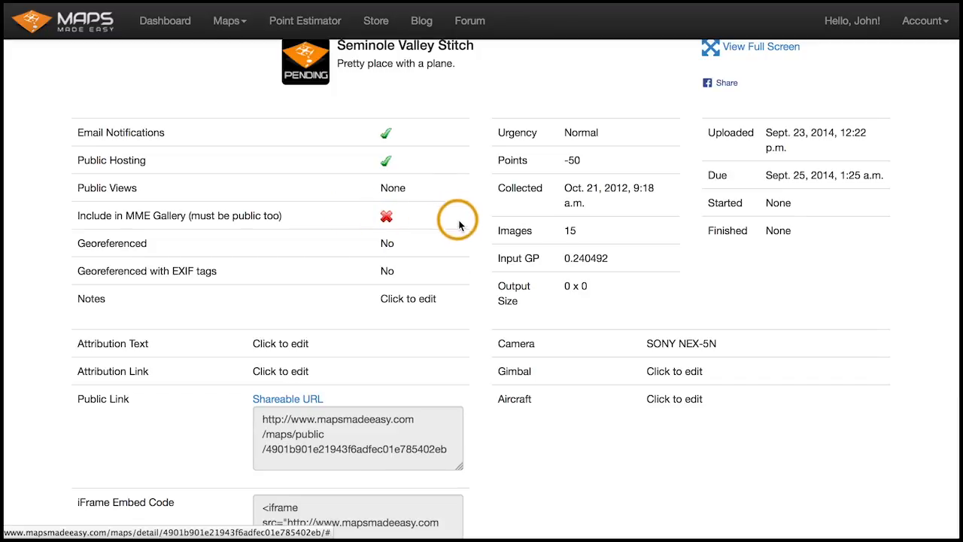
- Add the note "This one is for the demo." to the map's details
drag(95, 243, 424, 242)
click(424, 243)
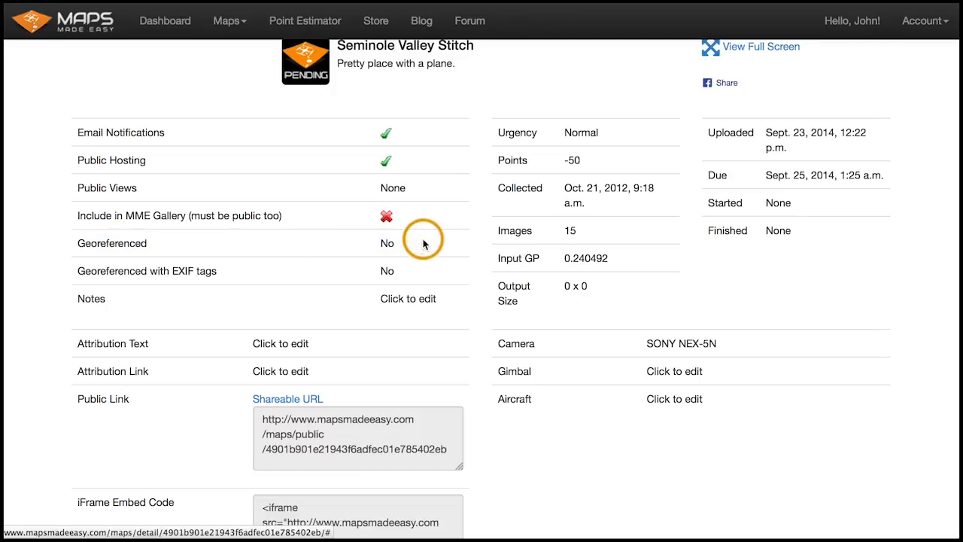
click(417, 297)
text(Thi)
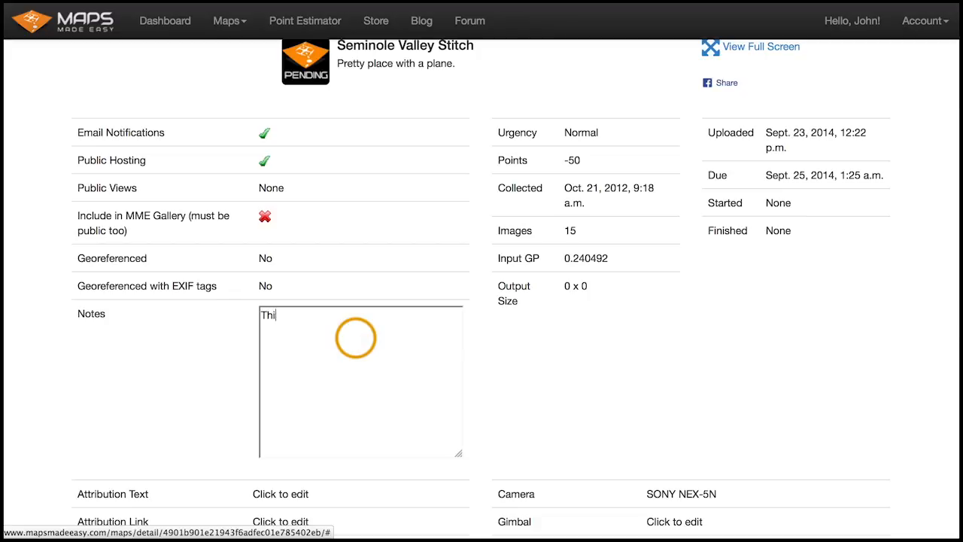
text(s one is for th)
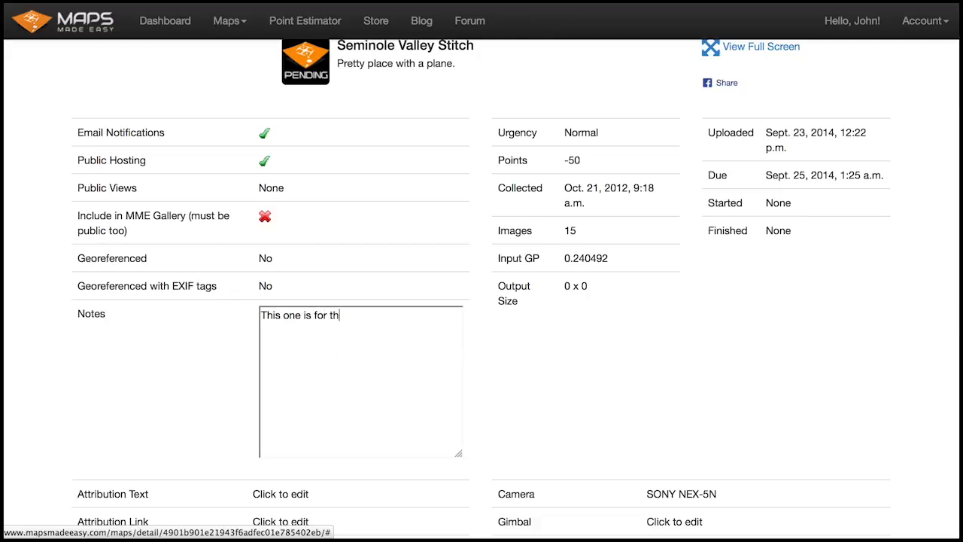
text(e demo.)
click(504, 389)
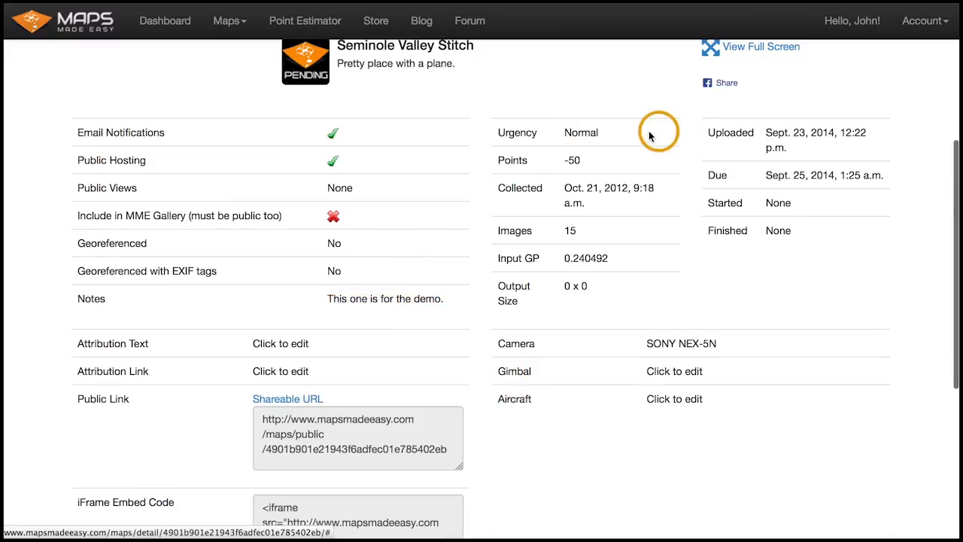
- Examine the map's collected date, input GP and output size details
scroll(626, 133, up, 1)
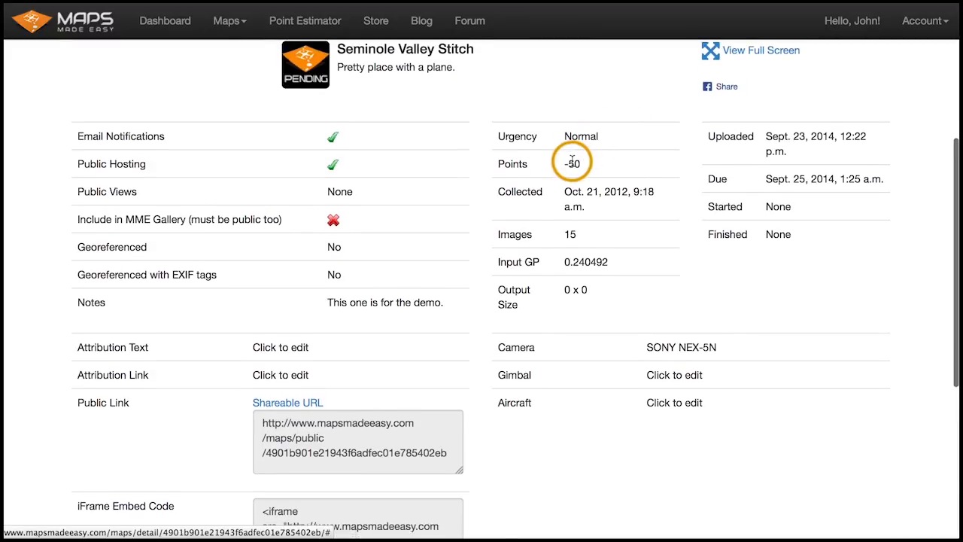
drag(585, 190, 616, 188)
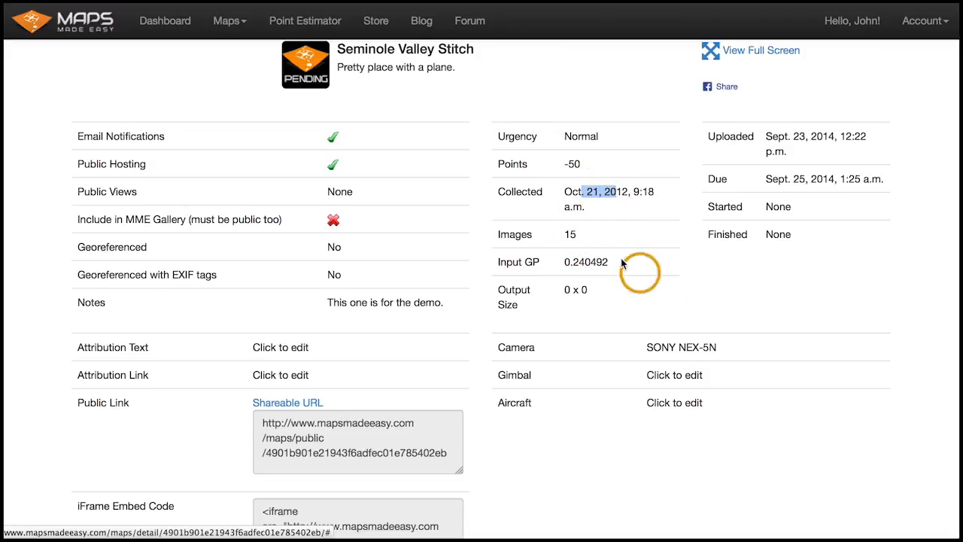
click(573, 262)
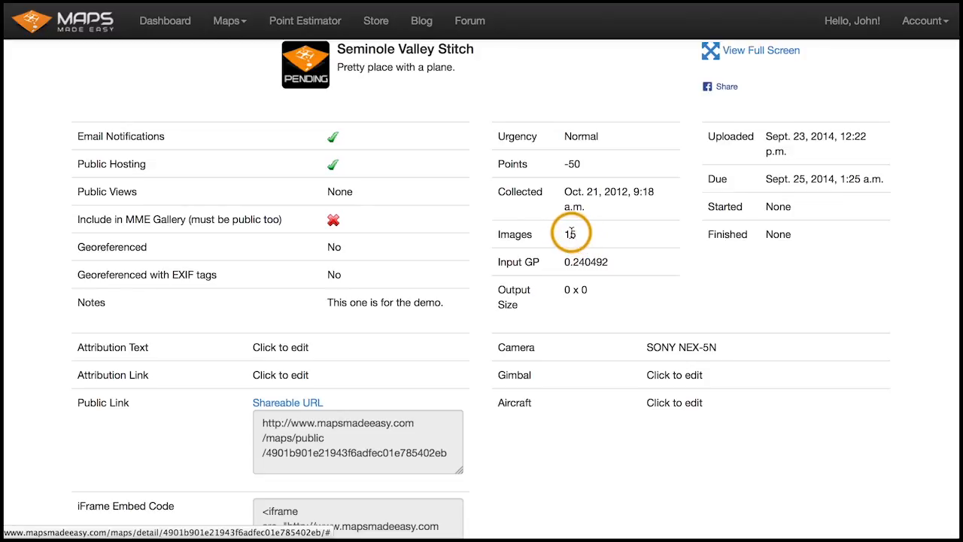
drag(565, 261, 608, 261)
click(608, 261)
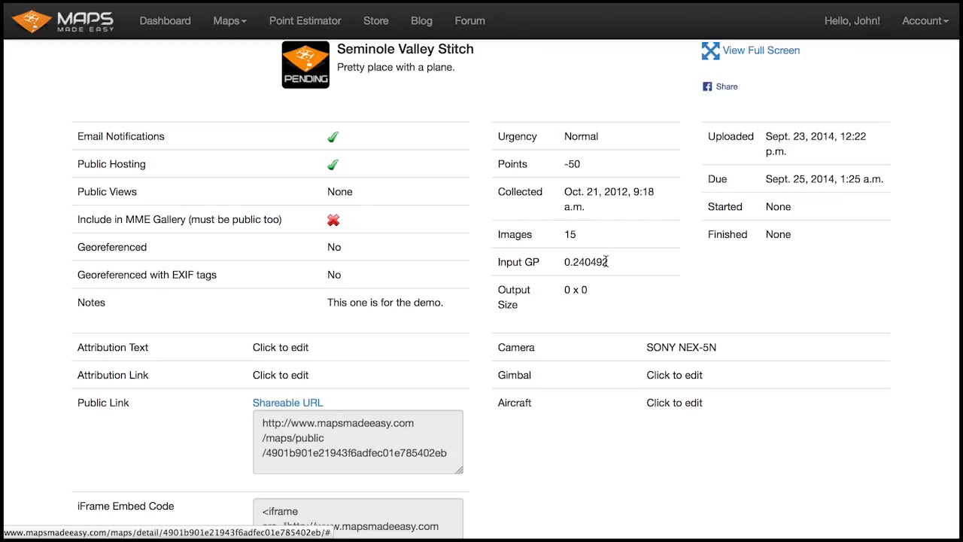
drag(565, 291, 588, 291)
click(588, 291)
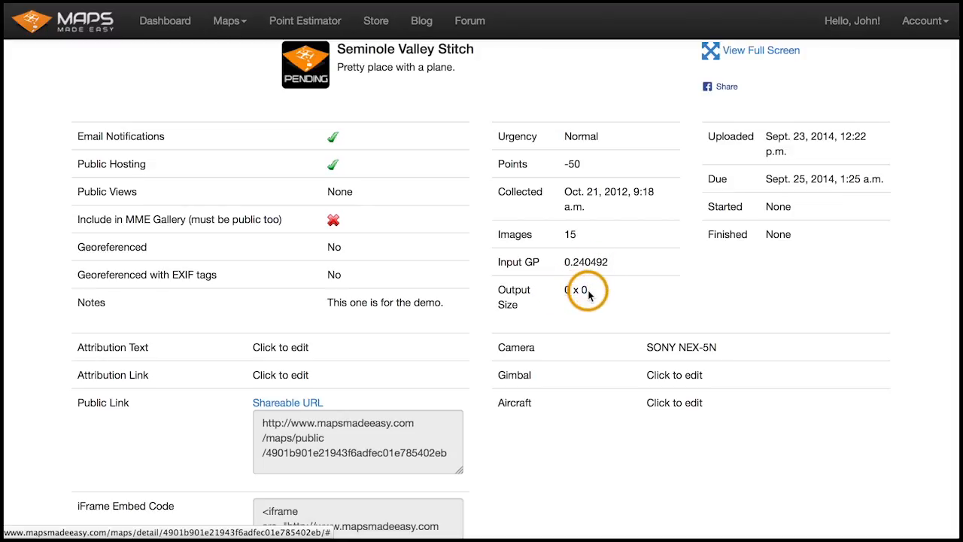
- Set the map's aircraft to DJI Phantom 2
scroll(598, 293, down, 3)
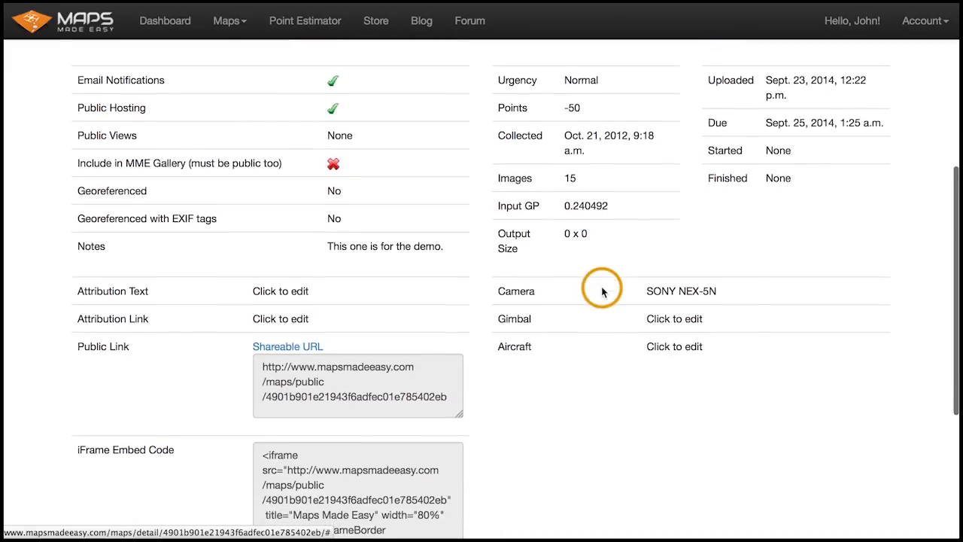
scroll(602, 290, down, 2)
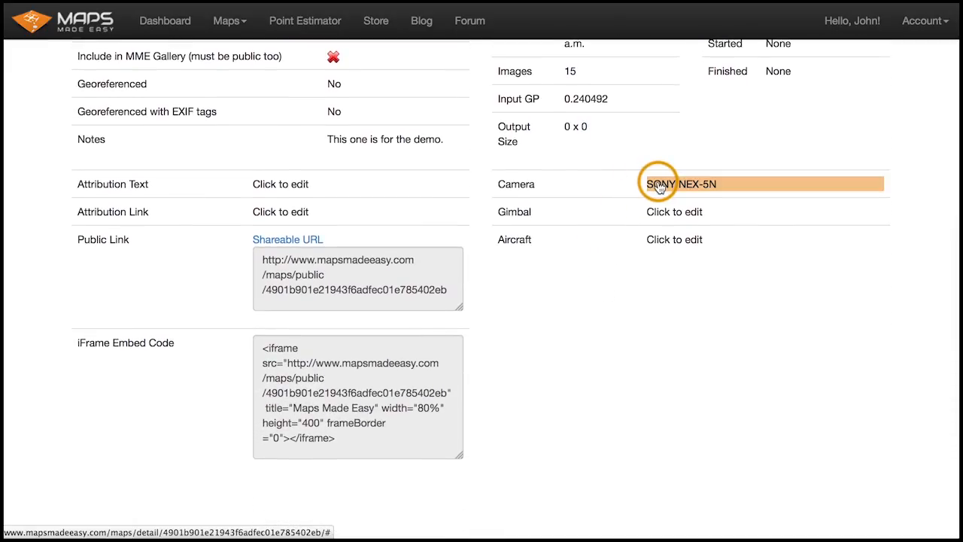
click(672, 213)
click(804, 228)
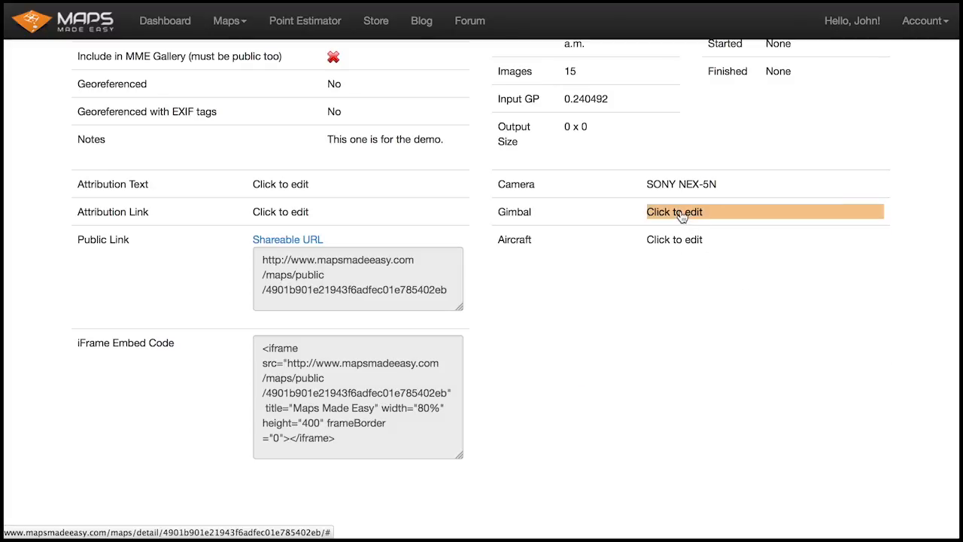
click(674, 239)
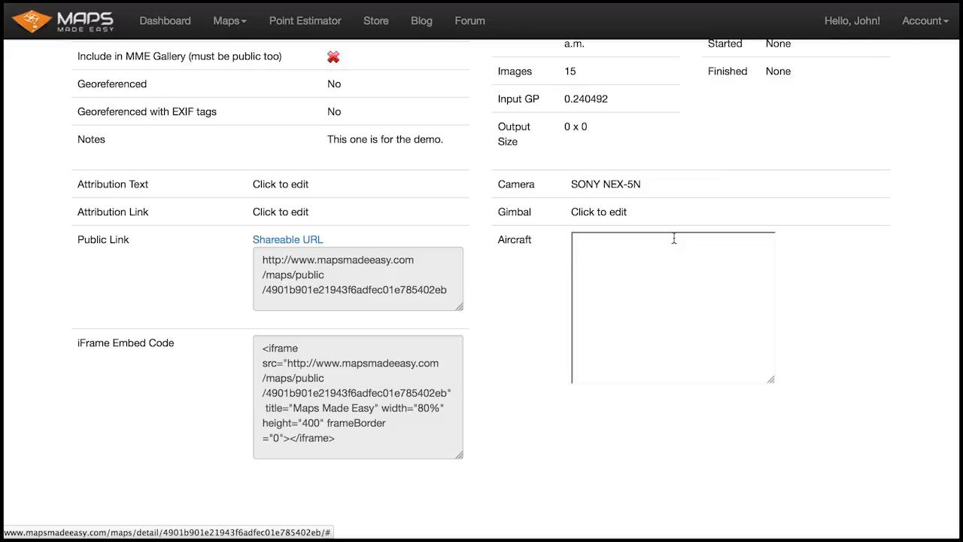
text(DJI Phantom 2)
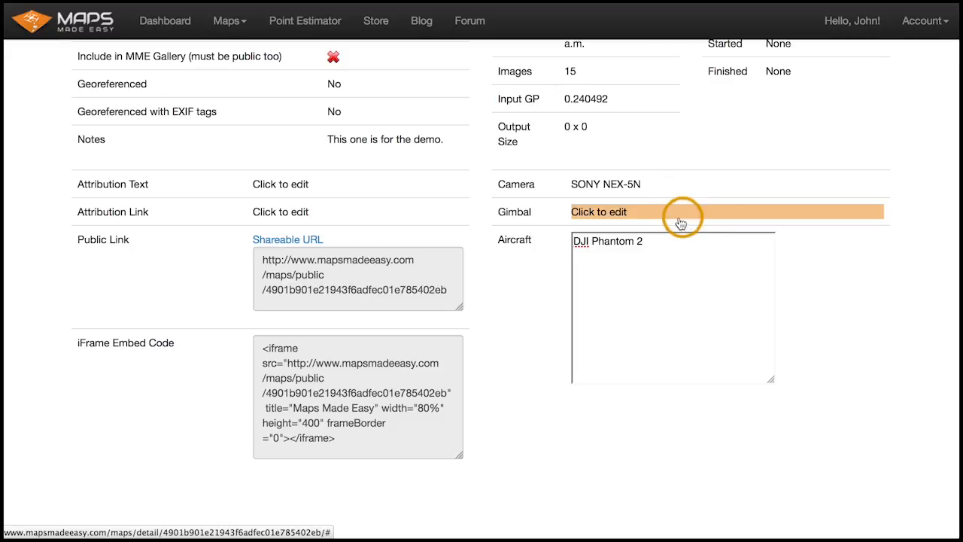
- Set the map's gimbal to Zenmuse H3-3D
click(639, 215)
click(646, 212)
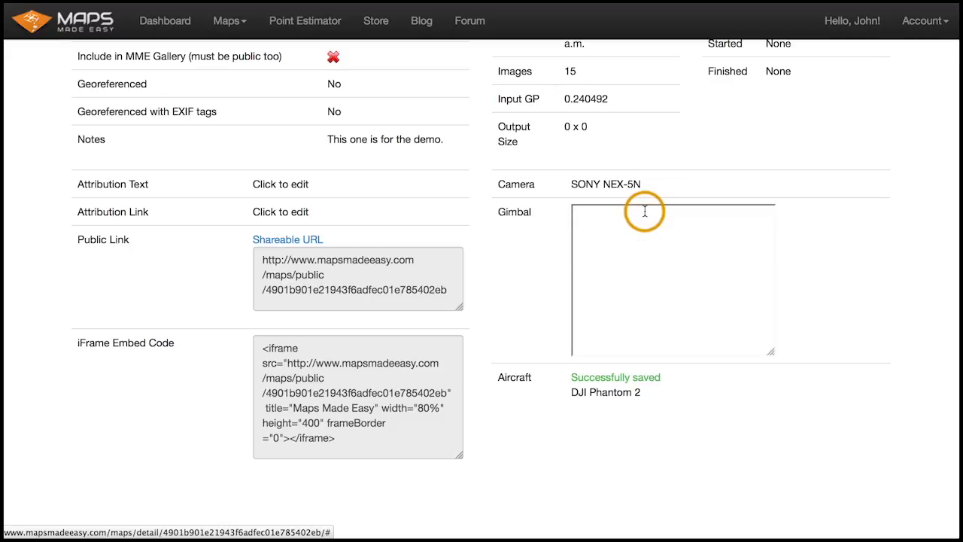
text(Zenmuse H3)
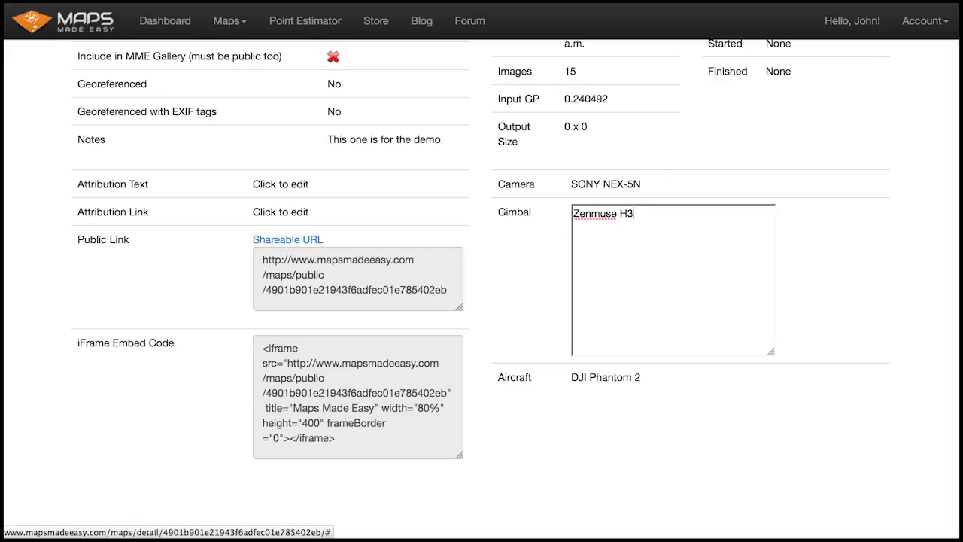
key(BackSpace)
key(BackSpace)
click(811, 256)
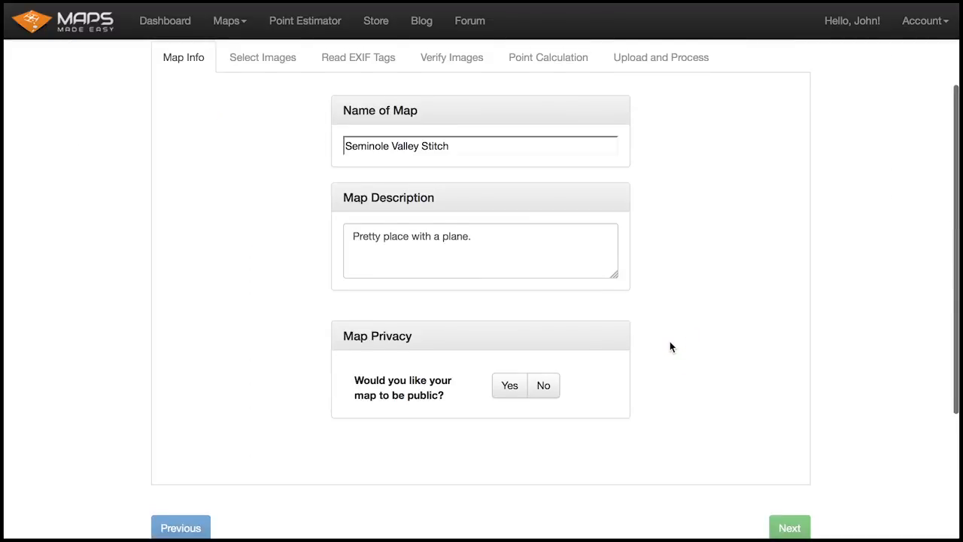
- Review the map detail page for the map's processing status and details
scroll(670, 346, down, 2)
scroll(670, 346, up, 5)
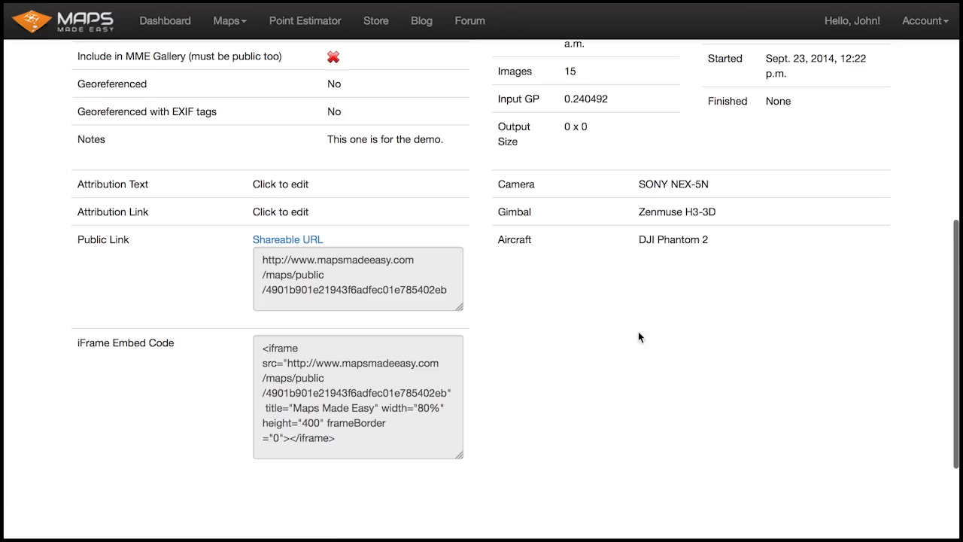
click(340, 305)
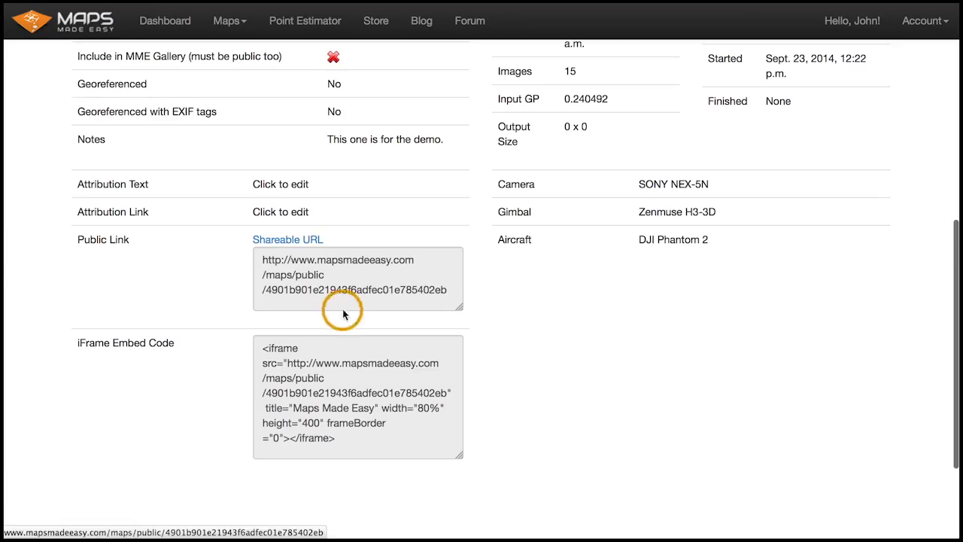
click(516, 312)
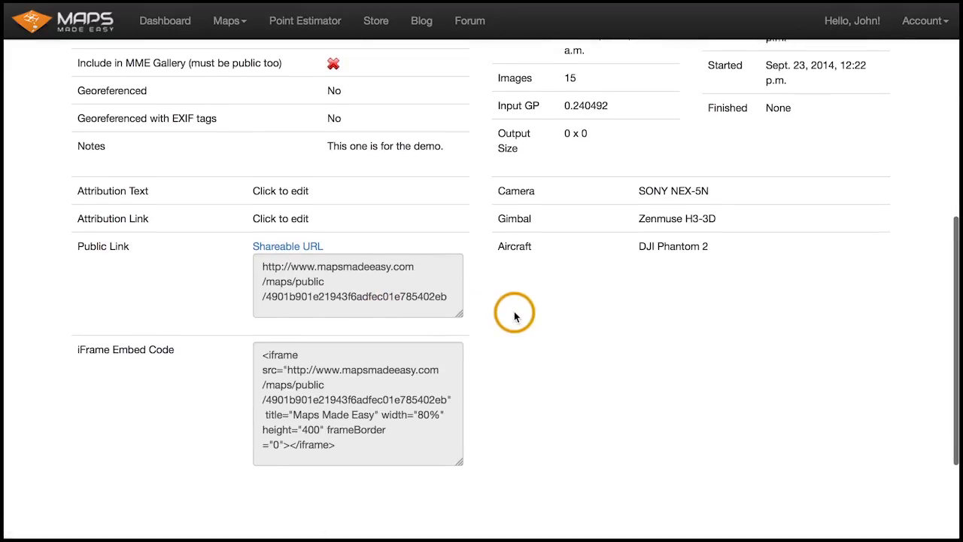
scroll(514, 316, down, 1)
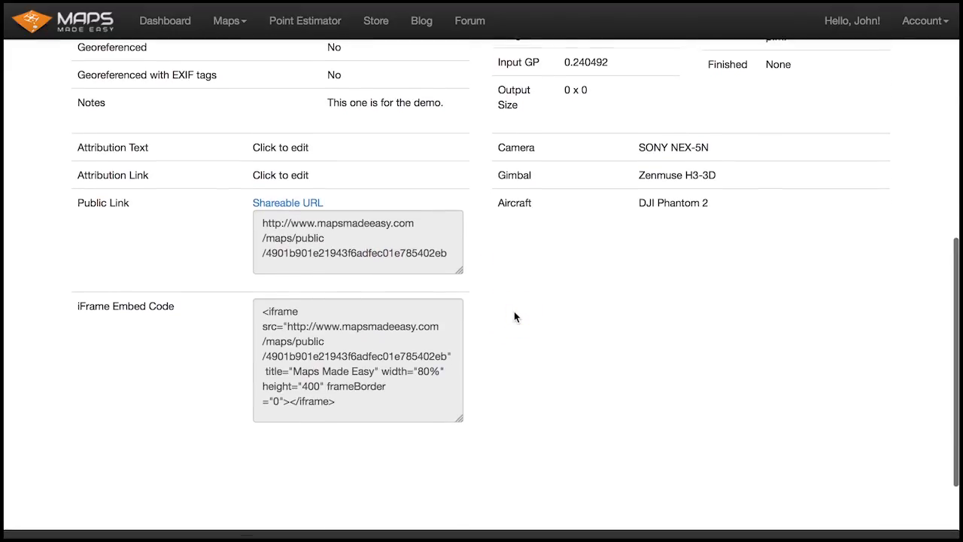
scroll(514, 316, up, 1)
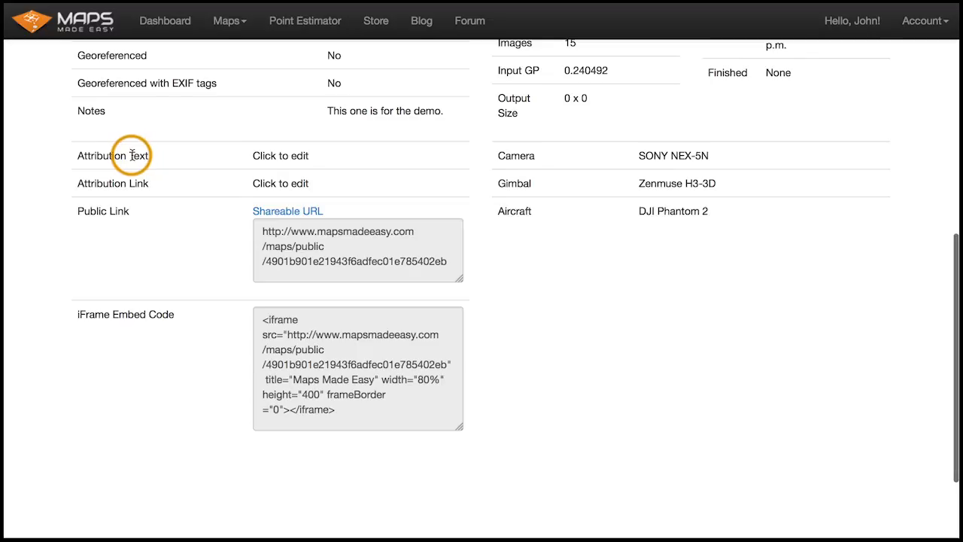
scroll(134, 155, up, 10)
scroll(131, 155, up, 1)
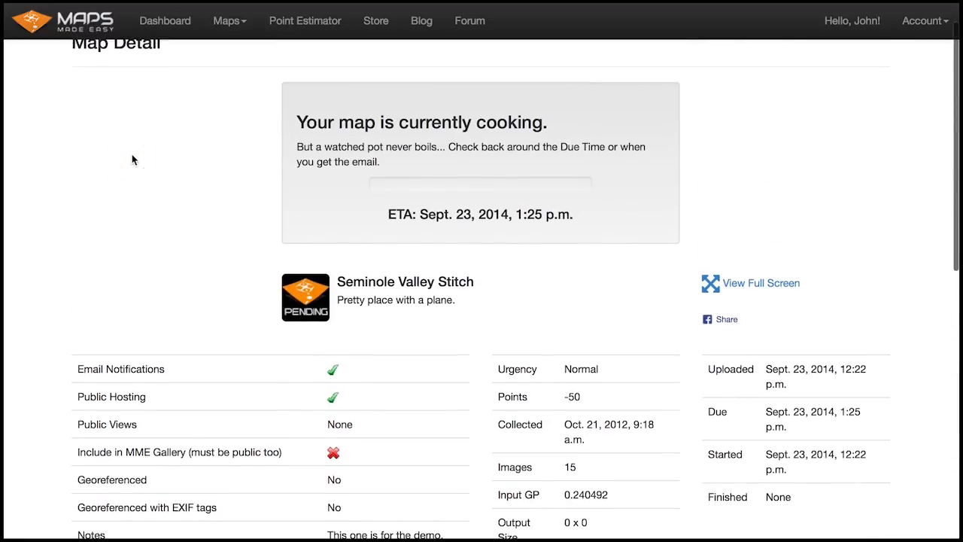
scroll(132, 154, down, 6)
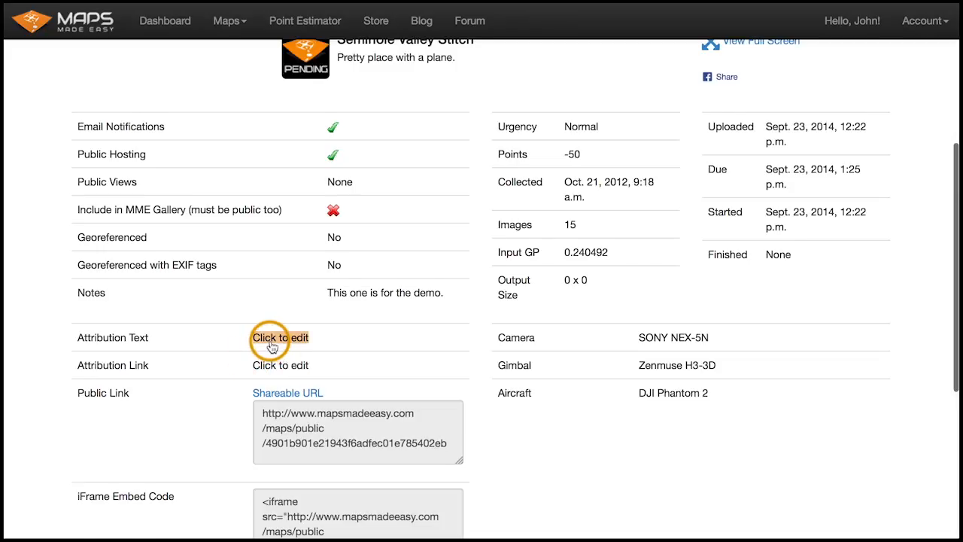
scroll(272, 346, up, 5)
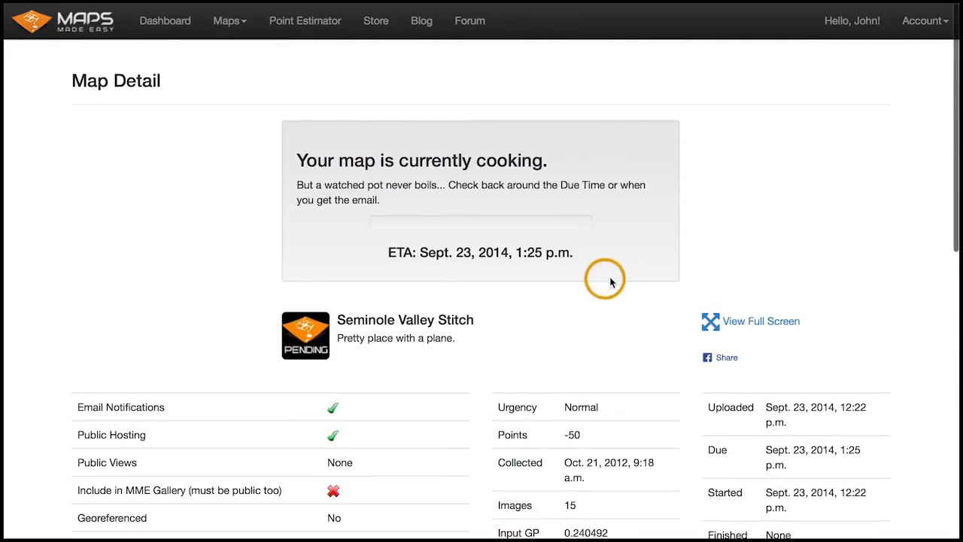
scroll(599, 295, down, 8)
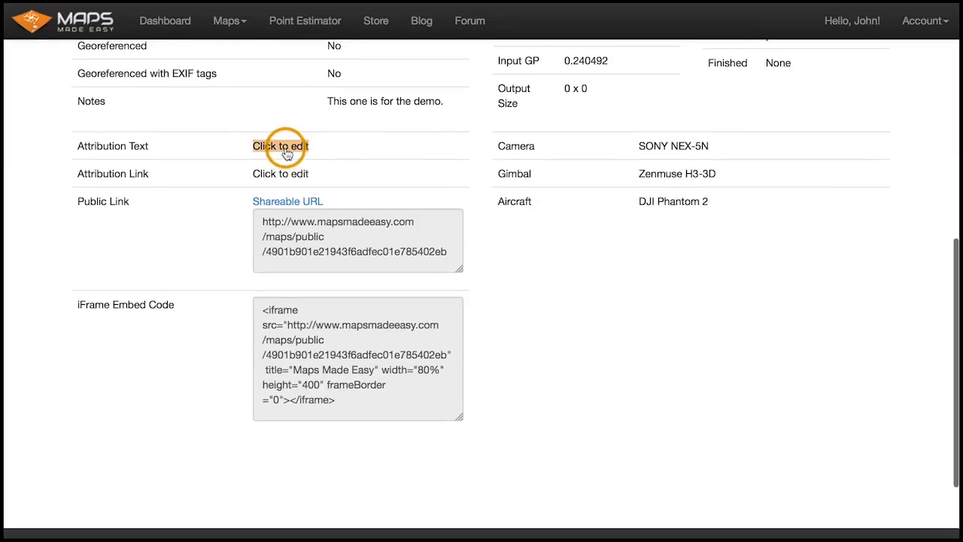
- Set the map's attribution text to Company
click(280, 146)
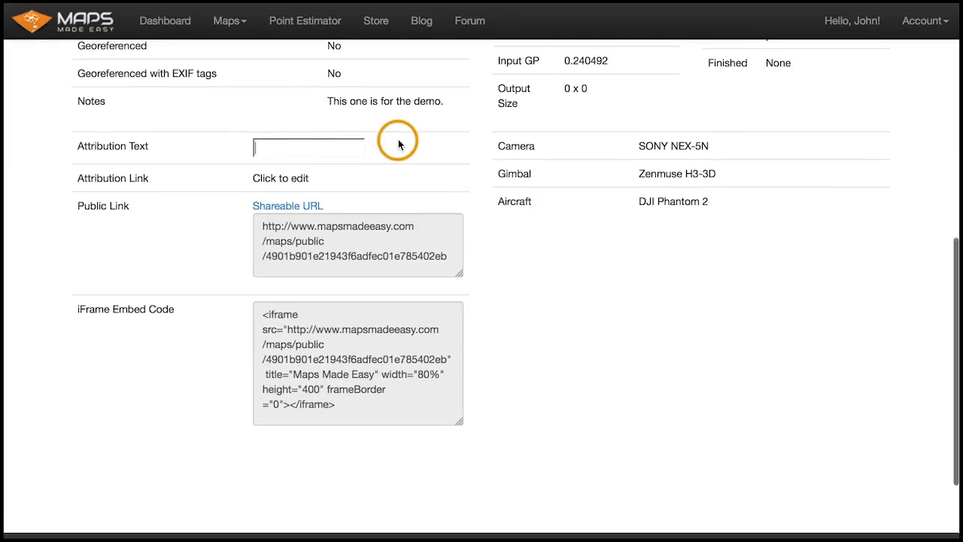
text(Compna)
key(BackSpace)
key(BackSpace)
text(any)
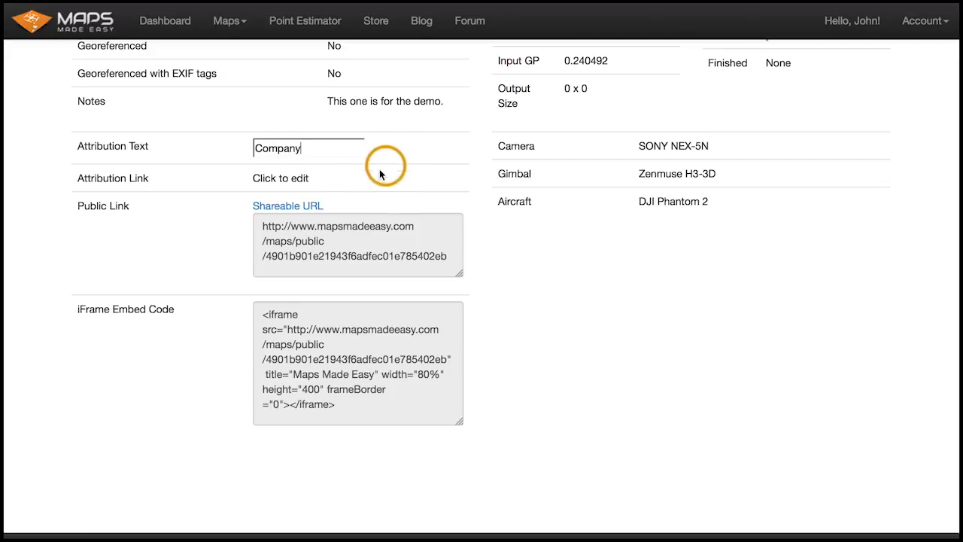
click(362, 180)
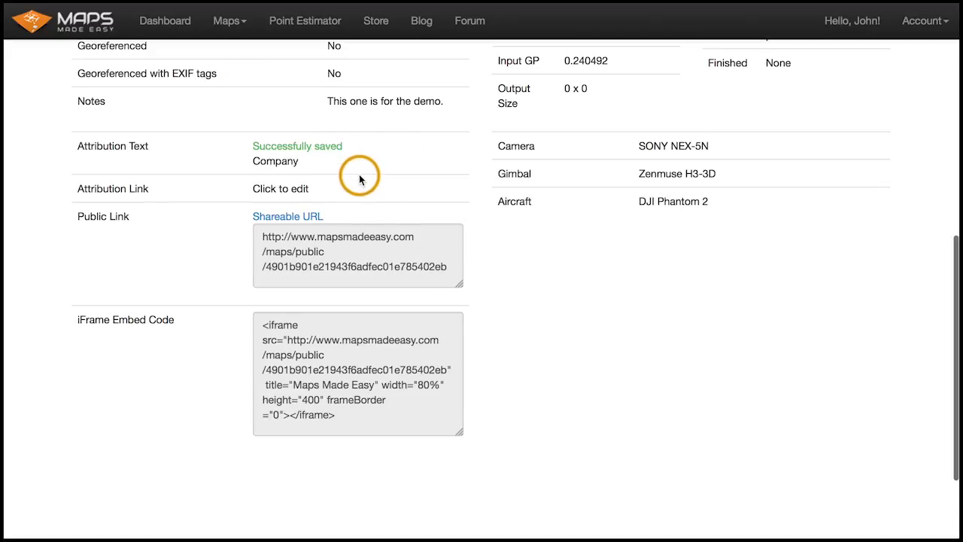
click(325, 191)
click(270, 188)
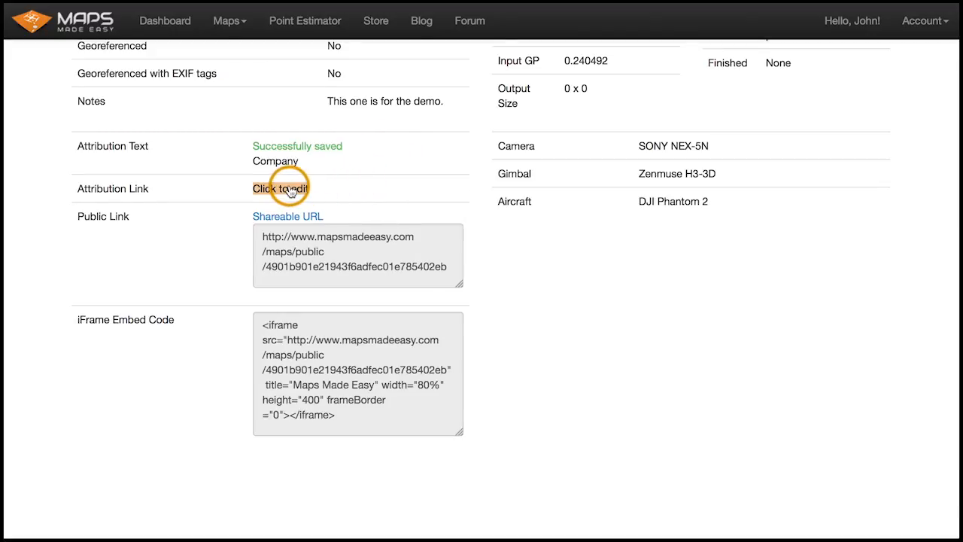
text(www)
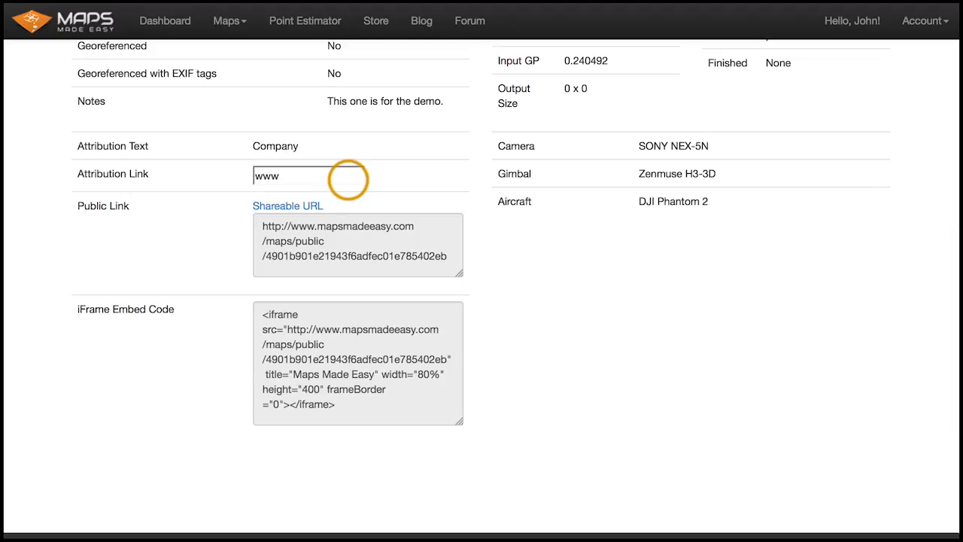
text(.company.com)
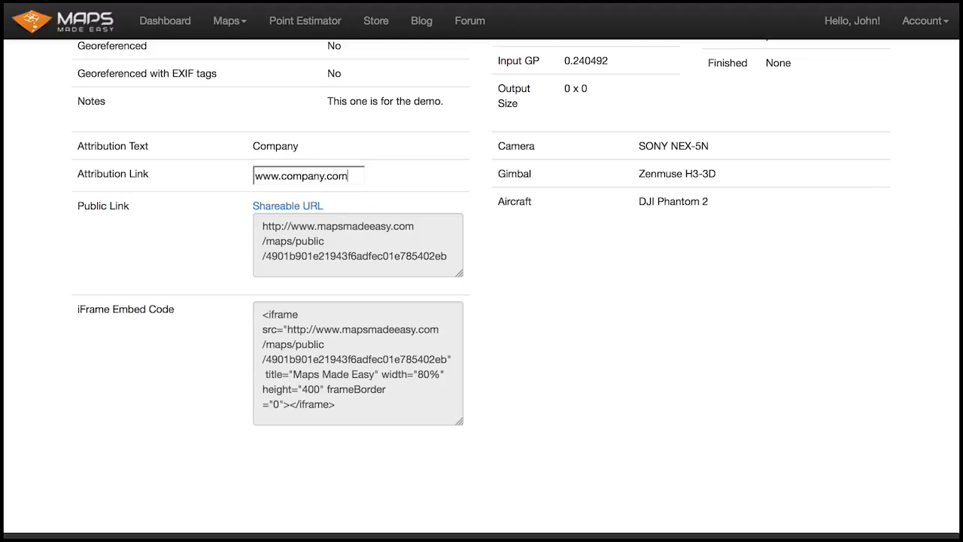
click(474, 169)
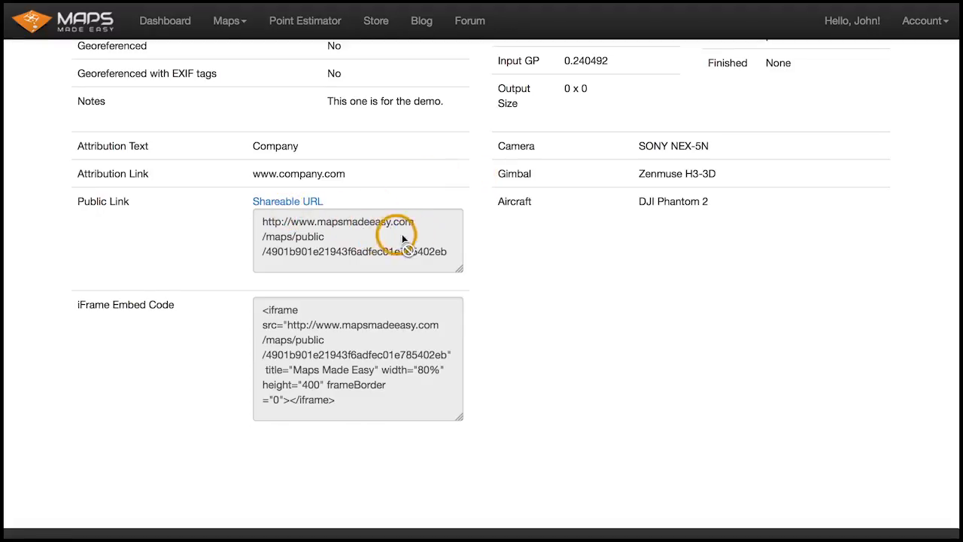
- Select and examine the map's shareable public link and its iFrame embed code
scroll(412, 236, up, 5)
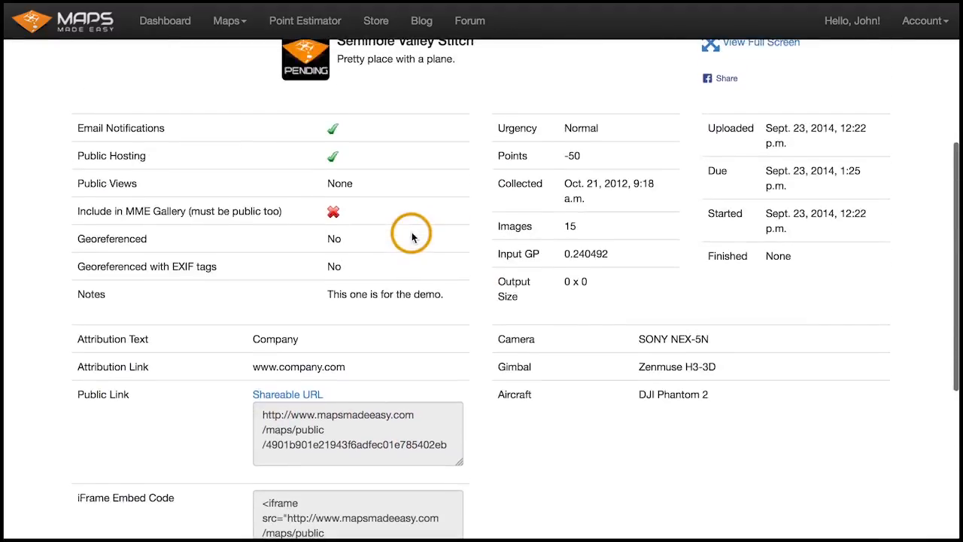
scroll(458, 219, down, 4)
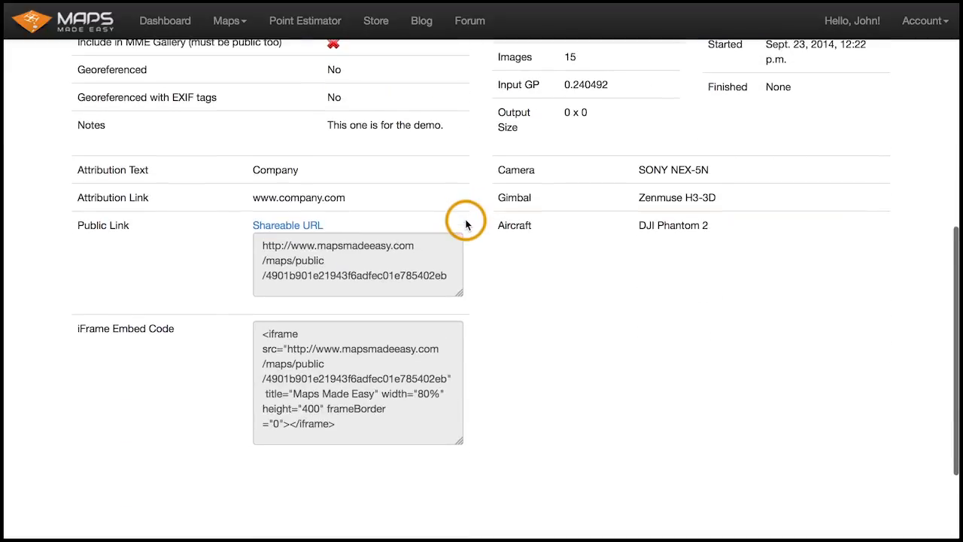
drag(447, 273, 252, 243)
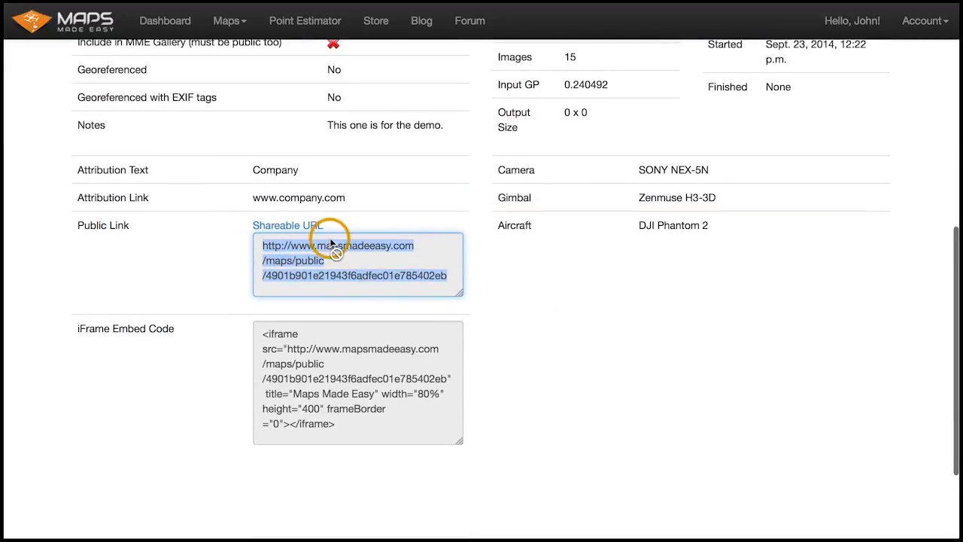
click(492, 303)
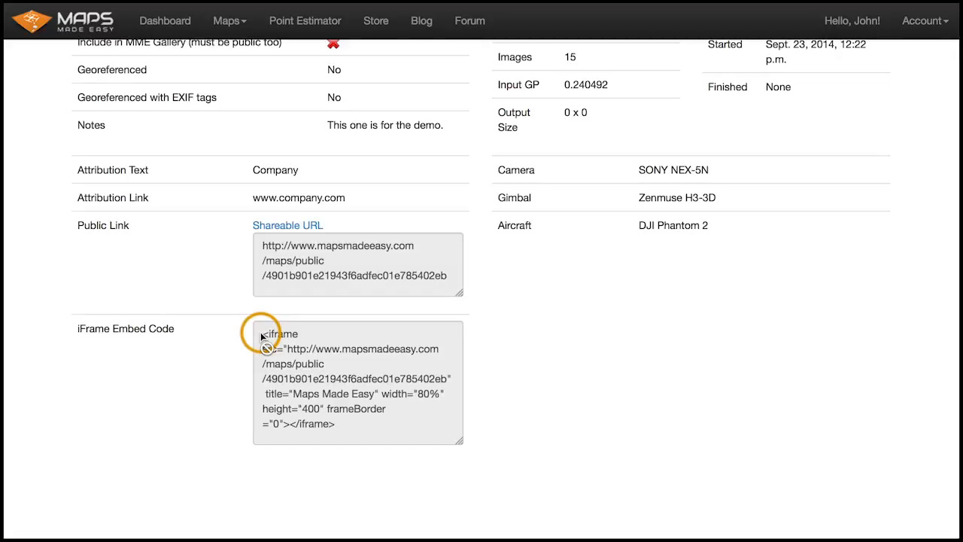
drag(261, 336, 357, 435)
click(366, 424)
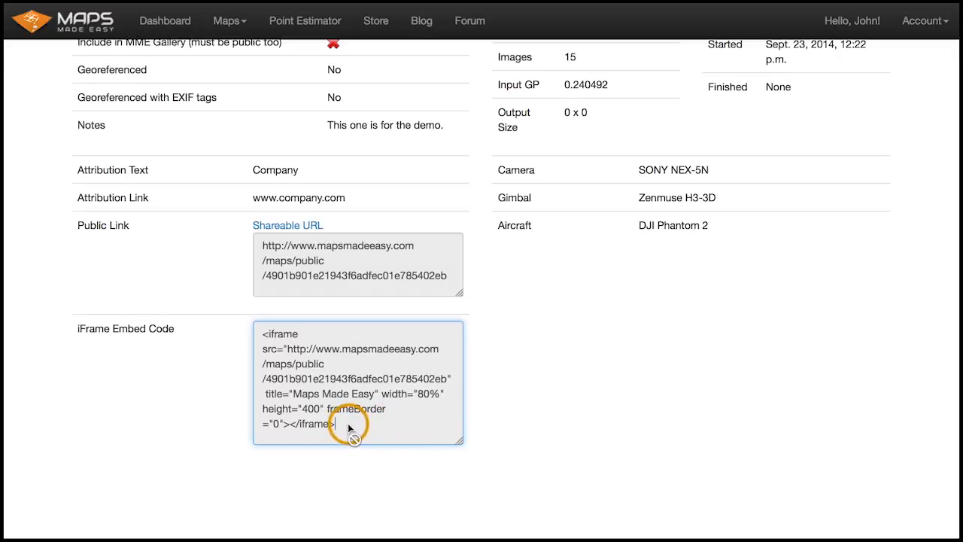
drag(352, 433, 262, 344)
click(527, 395)
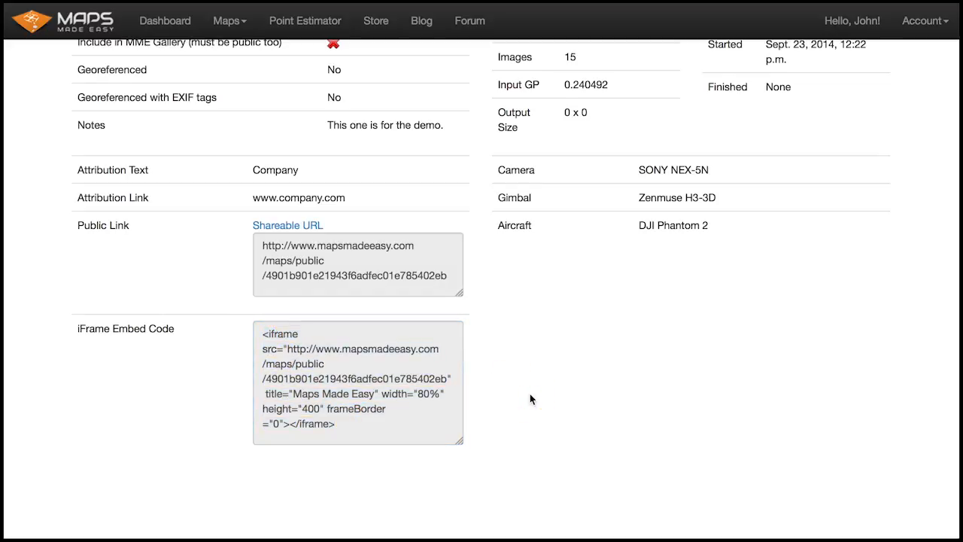
- Check the dashboard and the pending maps list for the map's processing status
scroll(529, 399, up, 3)
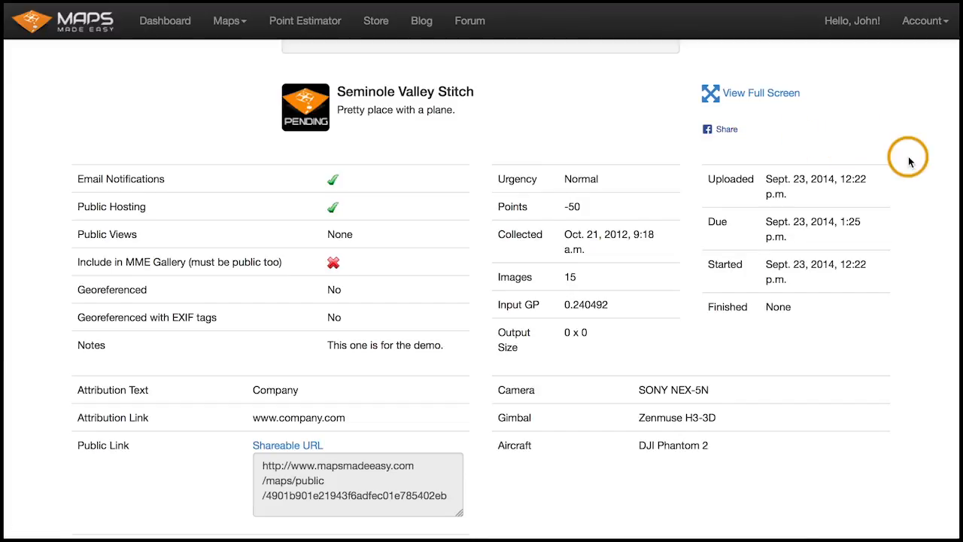
scroll(511, 214, up, 3)
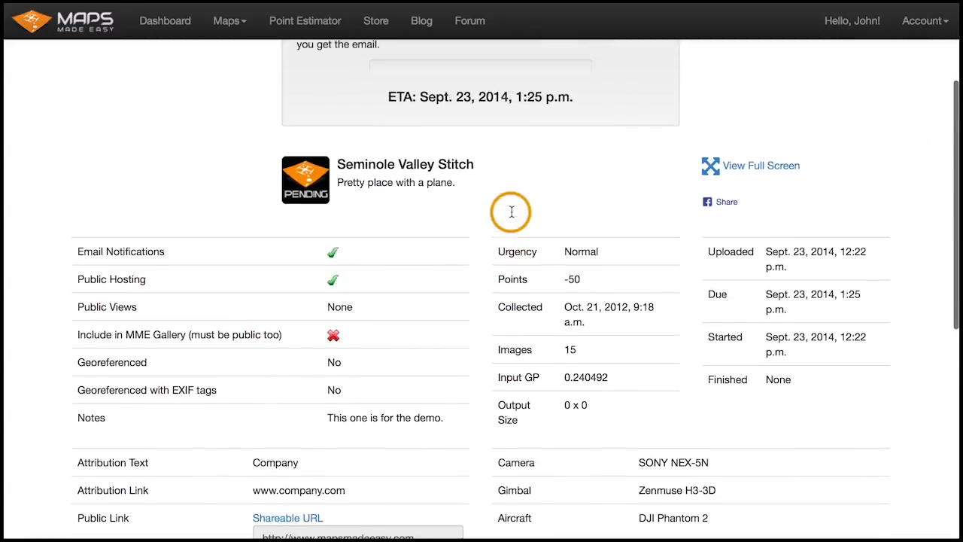
scroll(511, 216, up, 2)
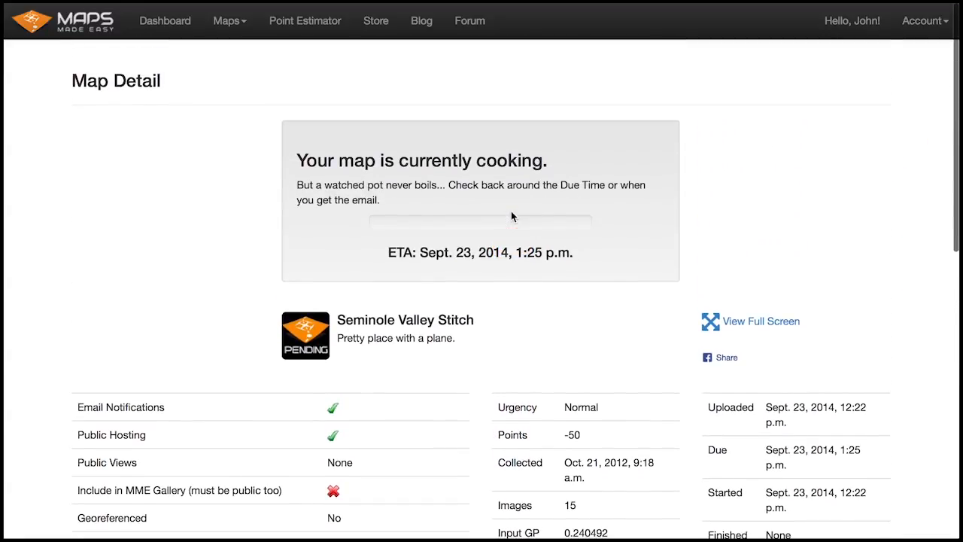
click(171, 26)
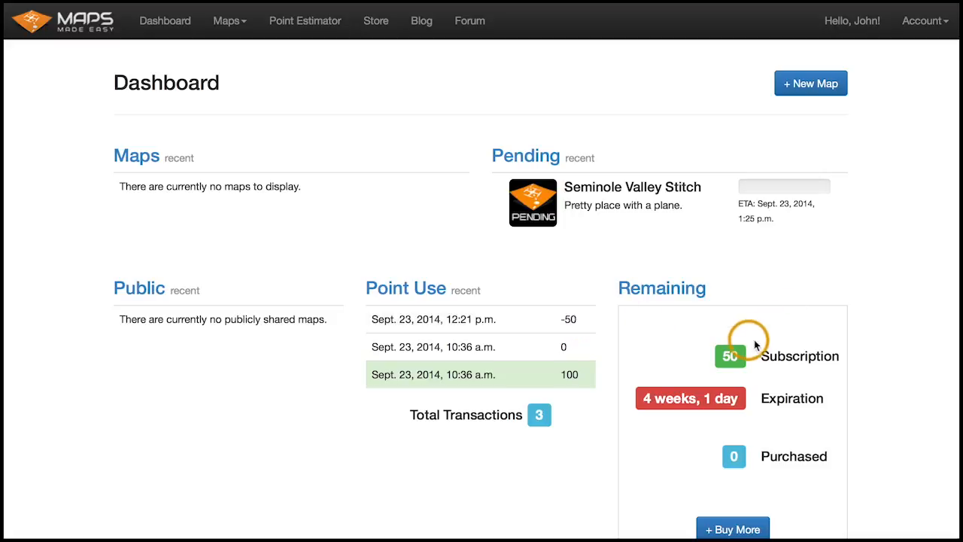
scroll(785, 320, down, 1)
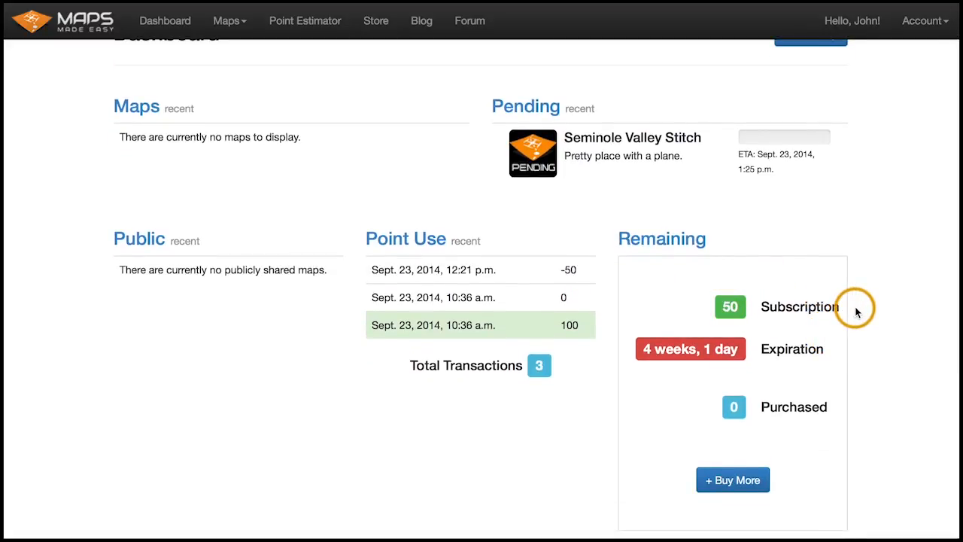
scroll(869, 393, up, 1)
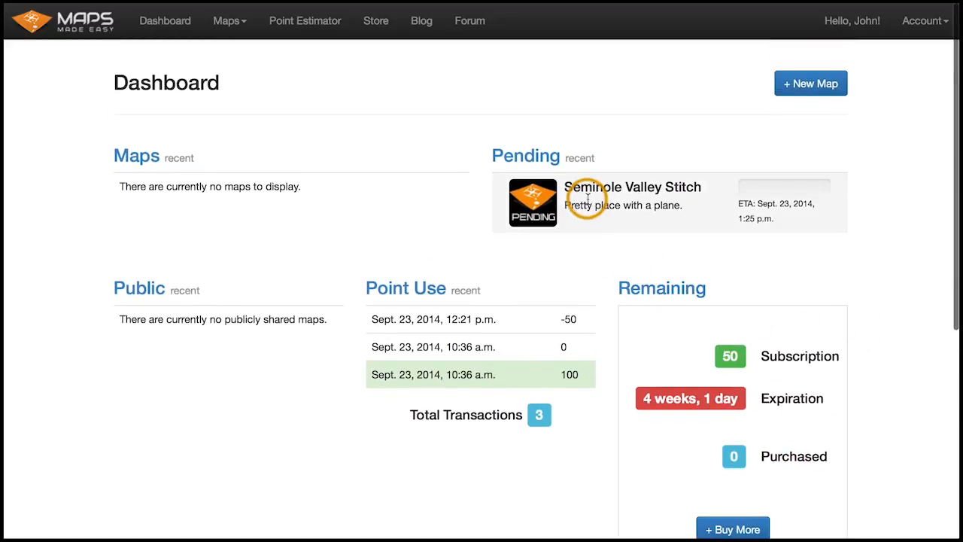
click(541, 157)
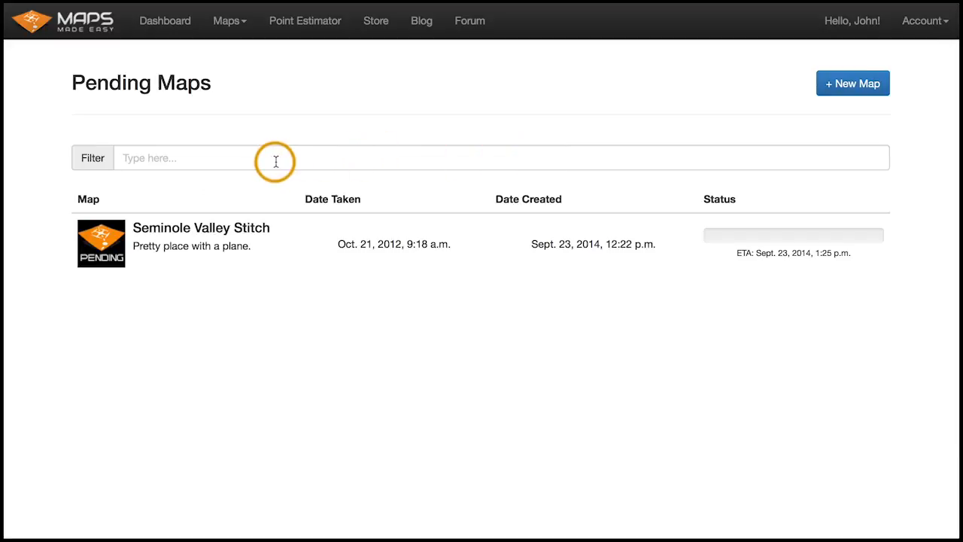
click(167, 23)
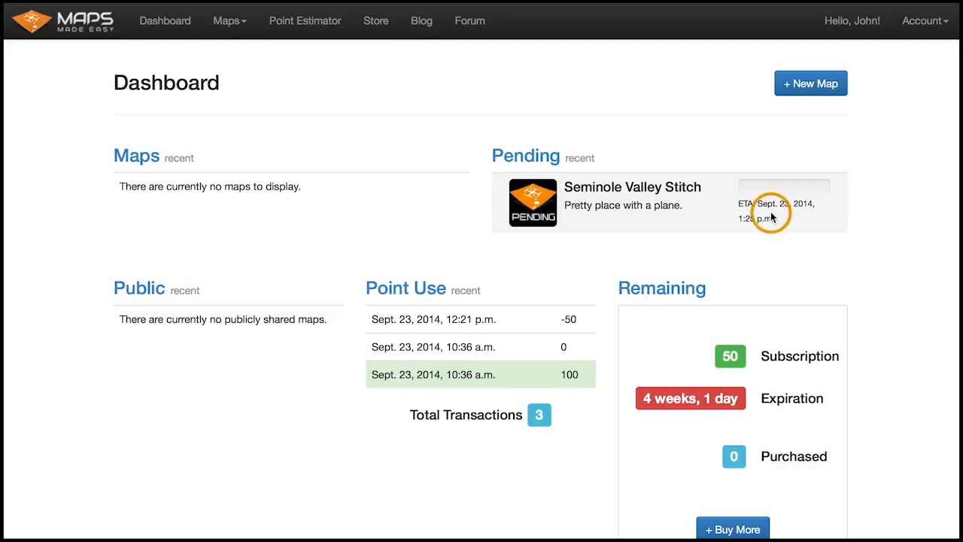
- Open the pending Seminole Valley Stitch map's detail page and review its processing message and ETA
click(528, 208)
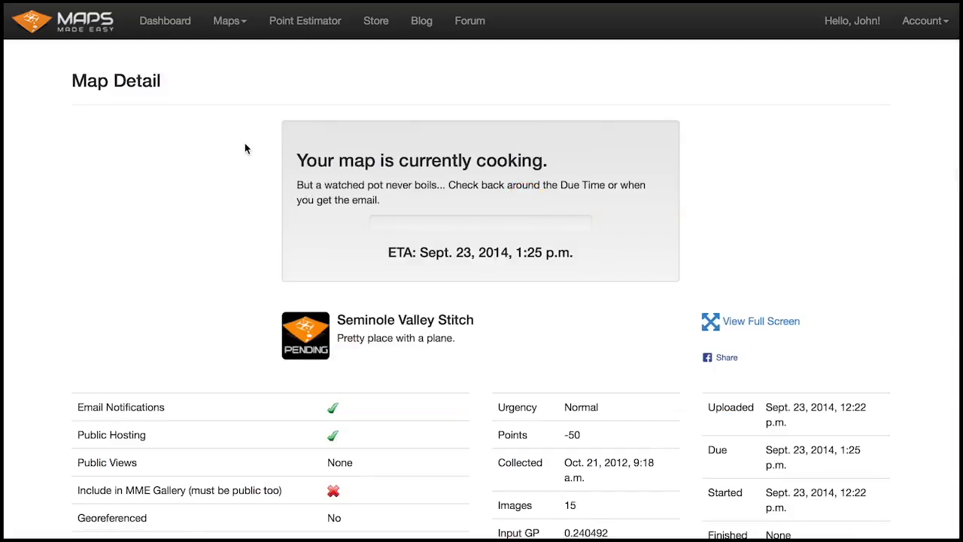
drag(306, 158, 520, 153)
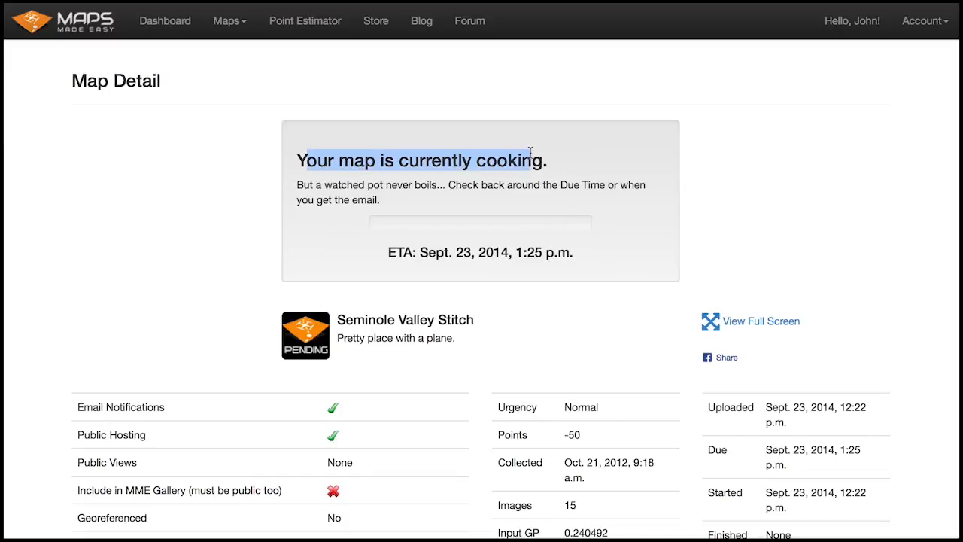
click(530, 152)
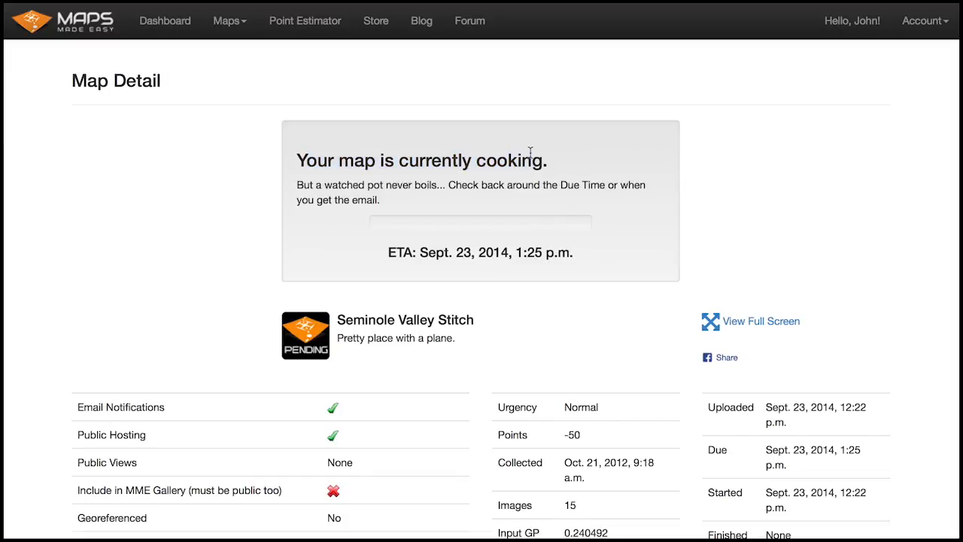
drag(358, 160, 679, 158)
click(679, 158)
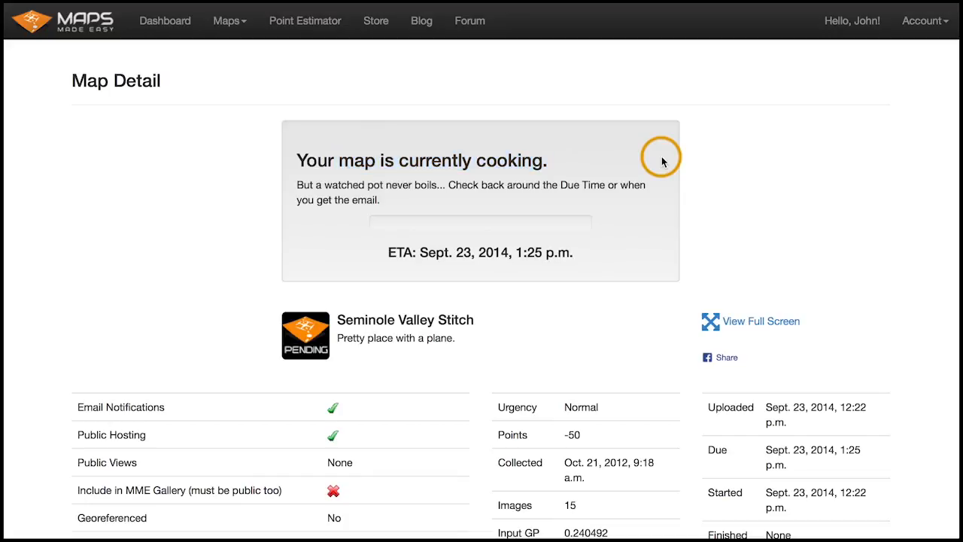
click(730, 157)
scroll(845, 188, down, 1)
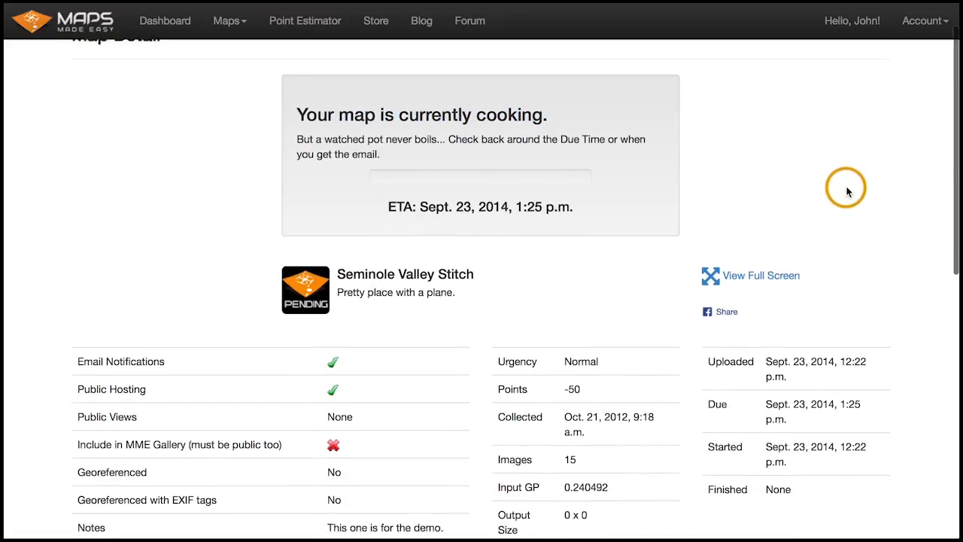
scroll(846, 191, up, 1)
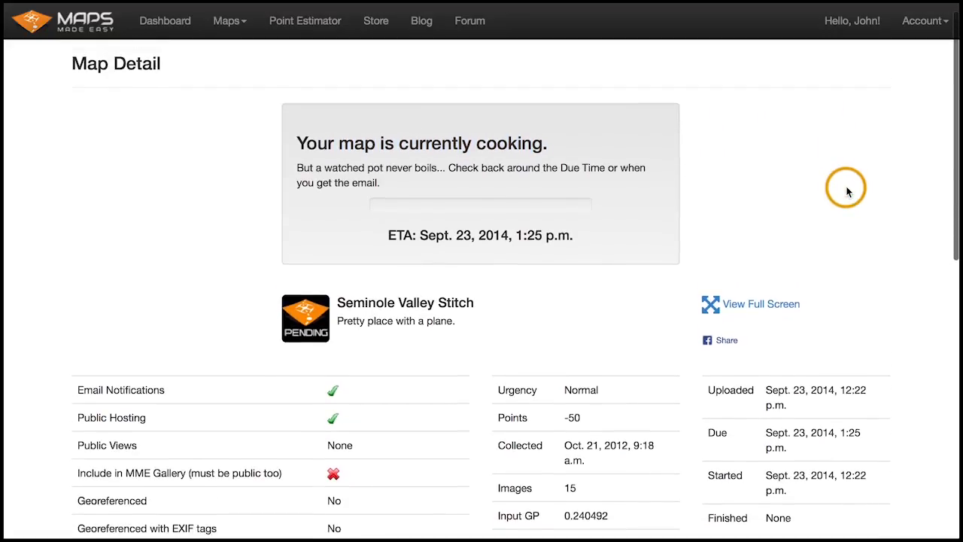
- Return to the dashboard and reopen the pending map to check its processing progress
click(179, 30)
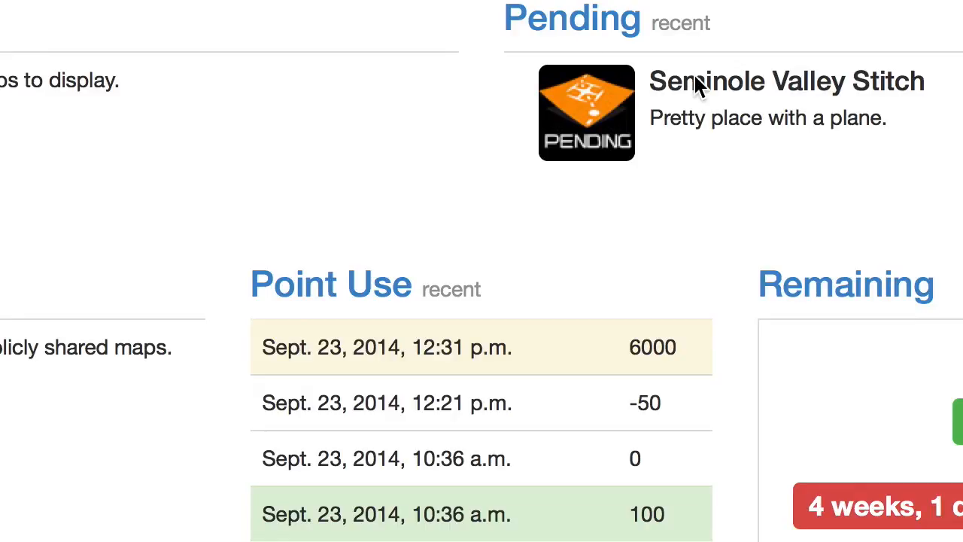
click(739, 76)
click(718, 86)
click(600, 96)
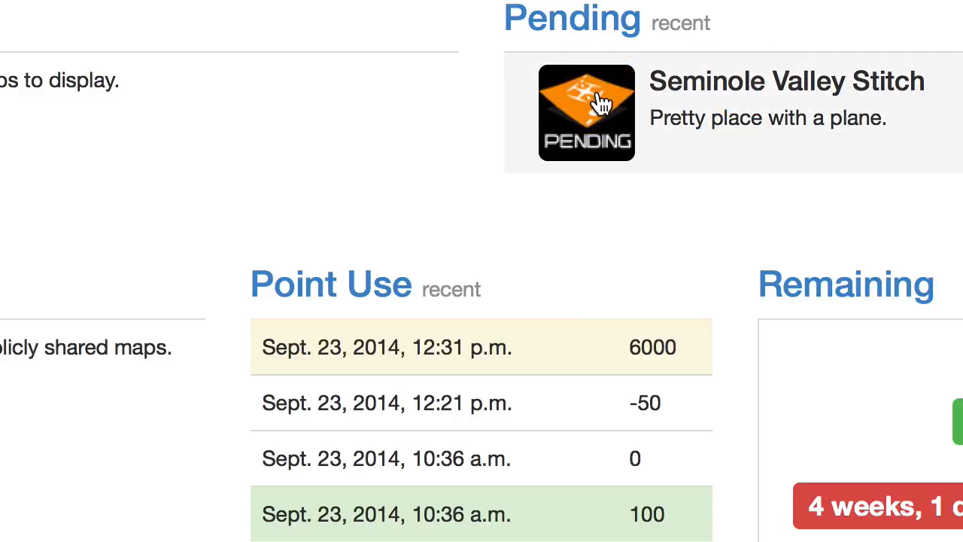
click(602, 103)
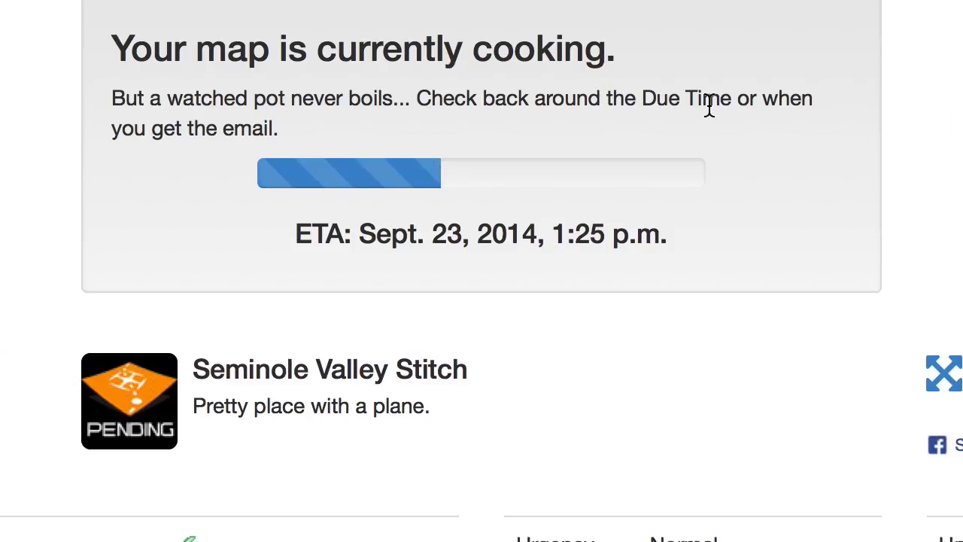
scroll(710, 103, down, 2)
scroll(481, 271, down, 2)
scroll(481, 271, up, 4)
scroll(482, 271, down, 2)
scroll(482, 271, up, 2)
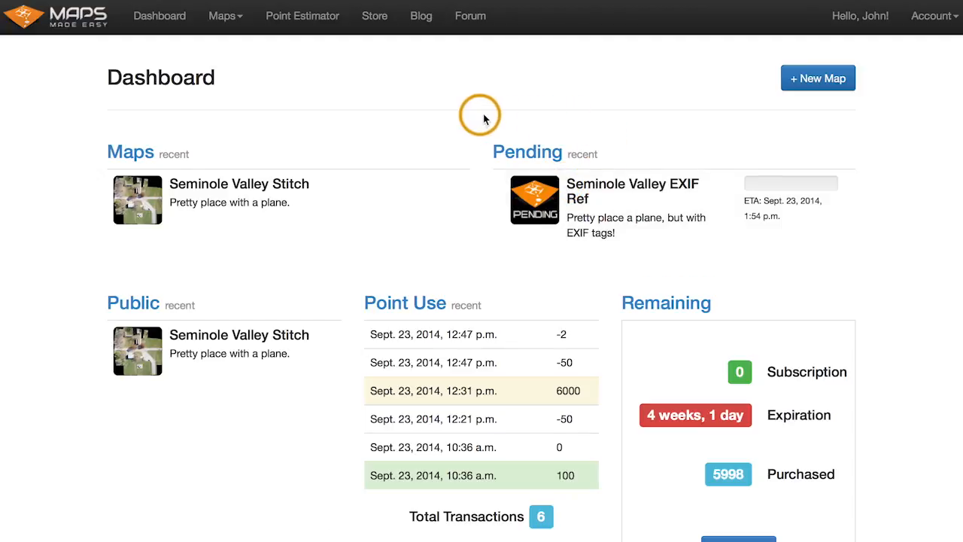
- Open the finished Seminole Valley Stitch map and inspect the stitched aerial imagery
click(143, 200)
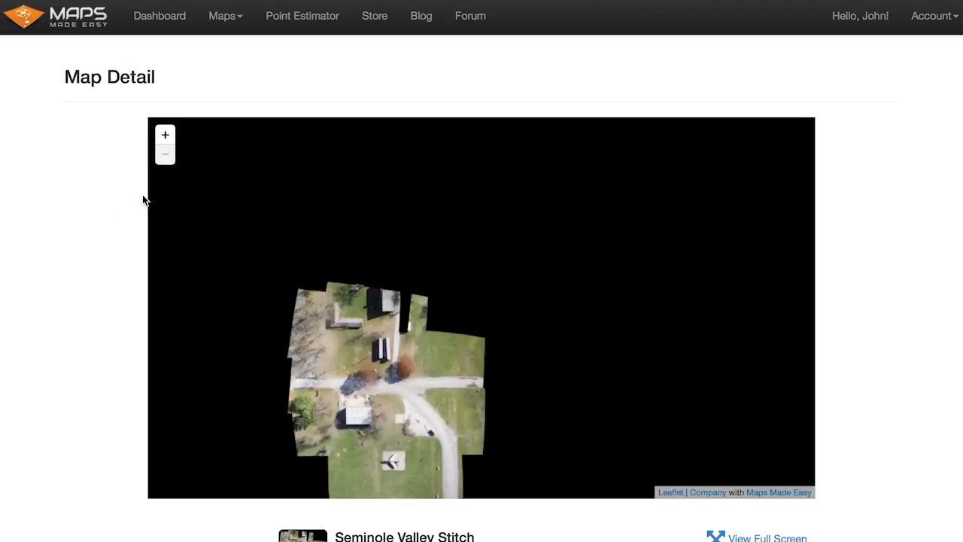
click(396, 365)
scroll(876, 280, down, 1)
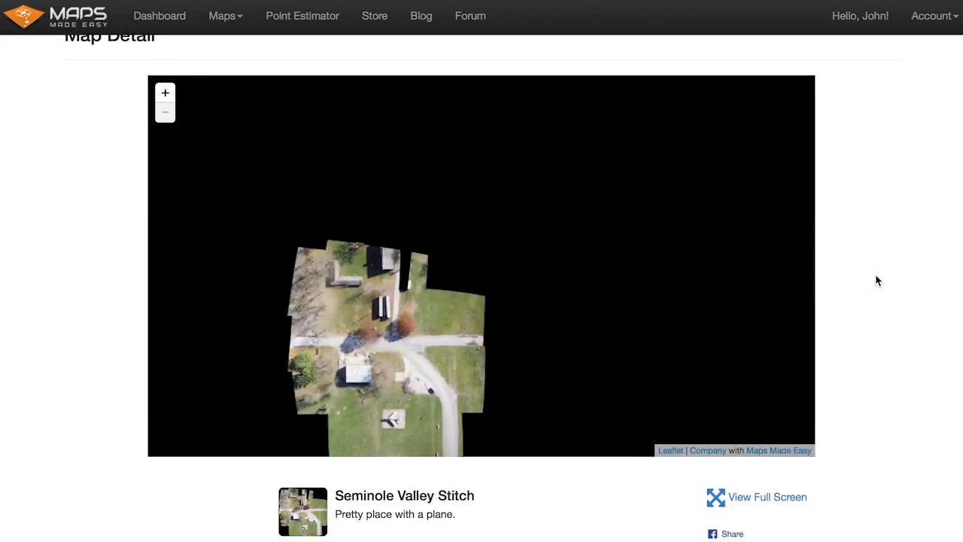
drag(410, 380, 499, 272)
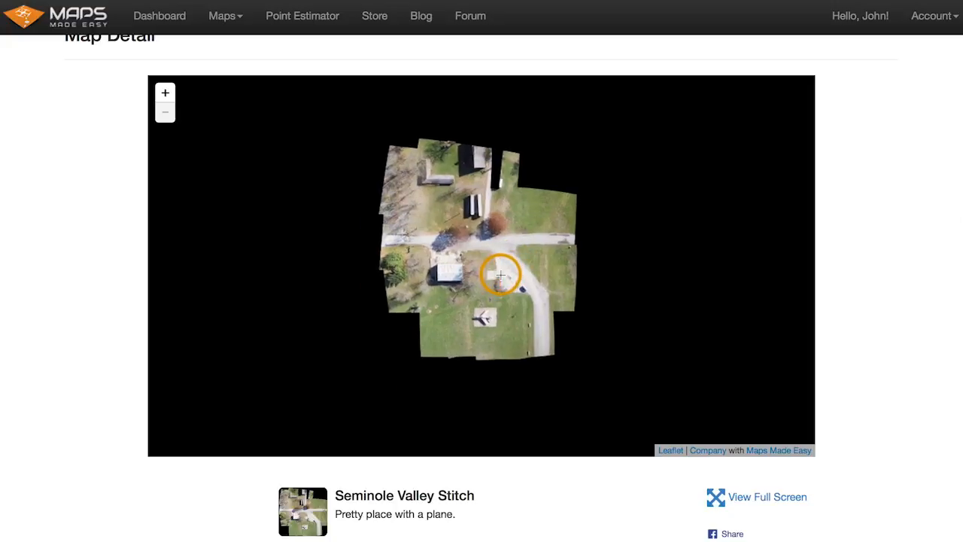
double_click(485, 230)
scroll(487, 233, down, 2)
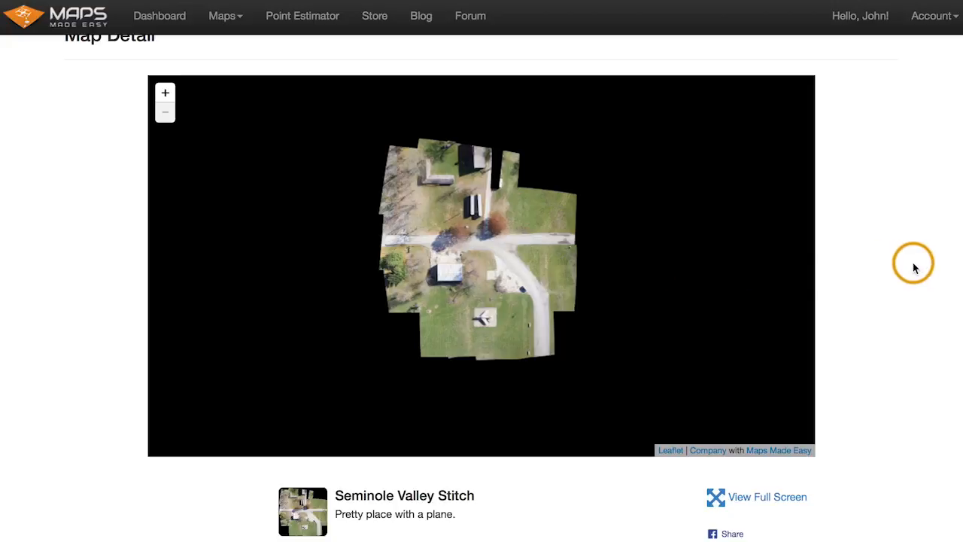
- Scroll to the map's detail table and review its processing statistics, including the output size
scroll(913, 264, down, 5)
scroll(914, 264, down, 2)
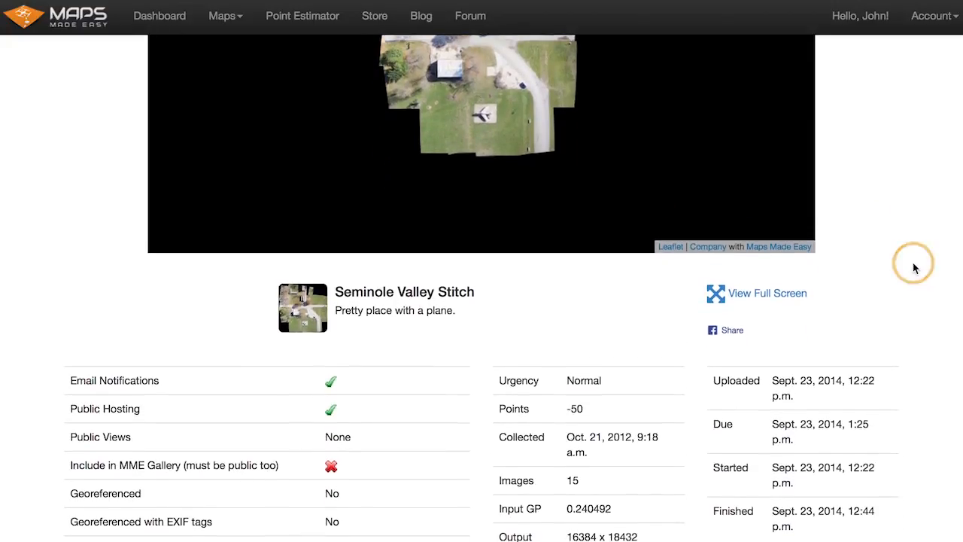
scroll(900, 251, down, 7)
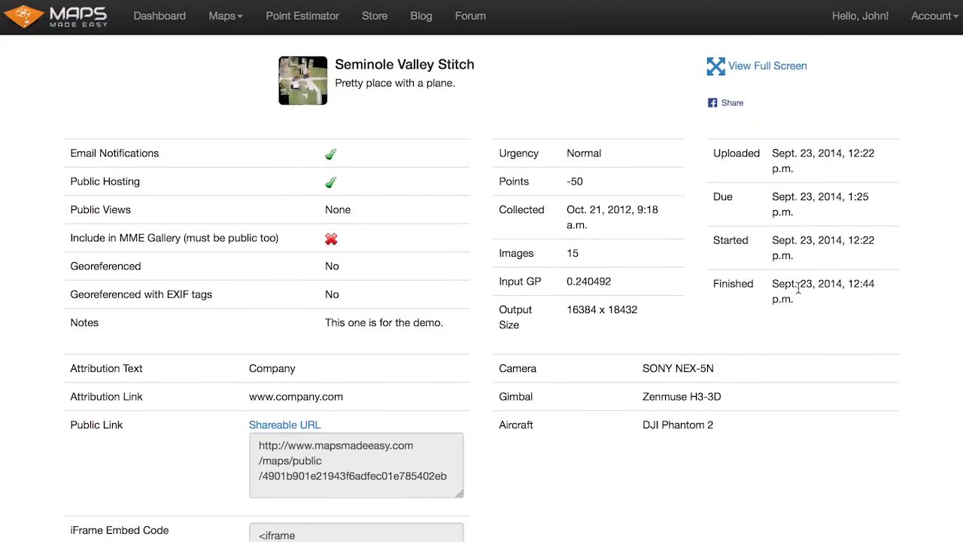
drag(566, 311, 643, 311)
click(643, 310)
drag(569, 311, 654, 314)
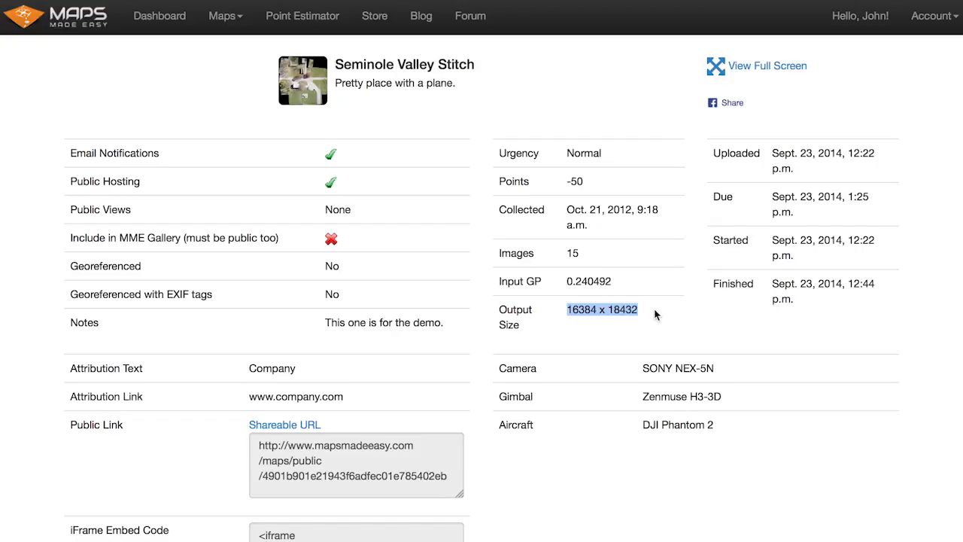
click(655, 314)
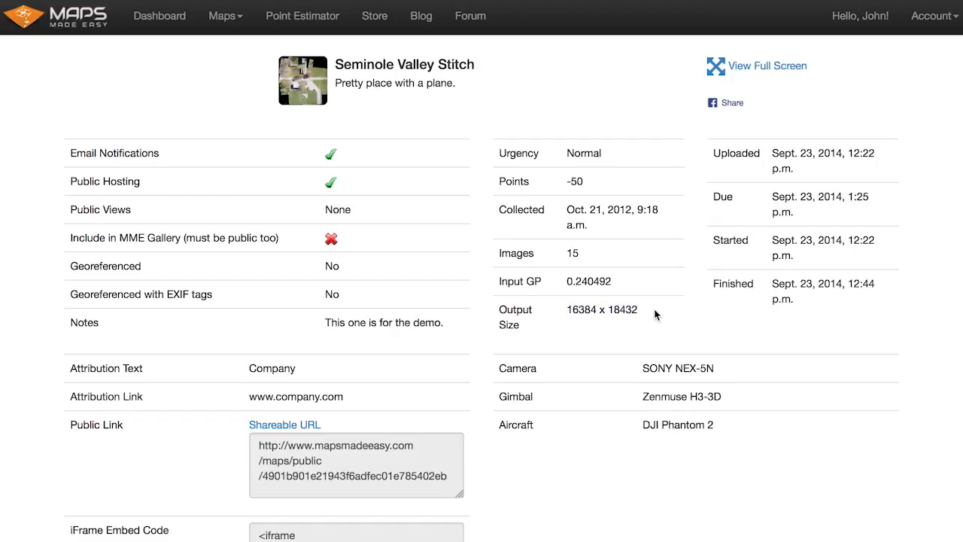
- Zoom and pan around the stitched map on the detail page to inspect the imagery up close
scroll(655, 314, up, 5)
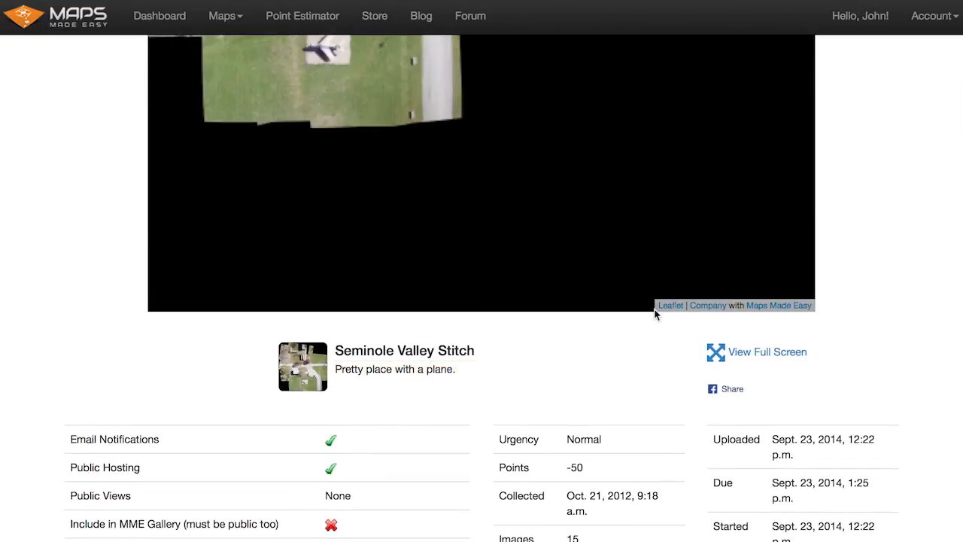
scroll(409, 114, down, 2)
scroll(876, 162, up, 1)
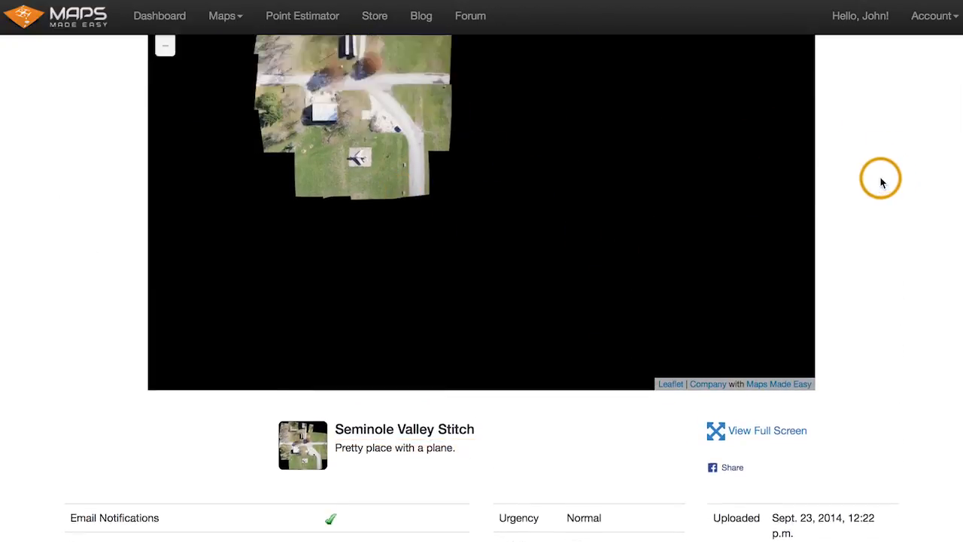
scroll(882, 183, up, 1)
drag(353, 203, 461, 299)
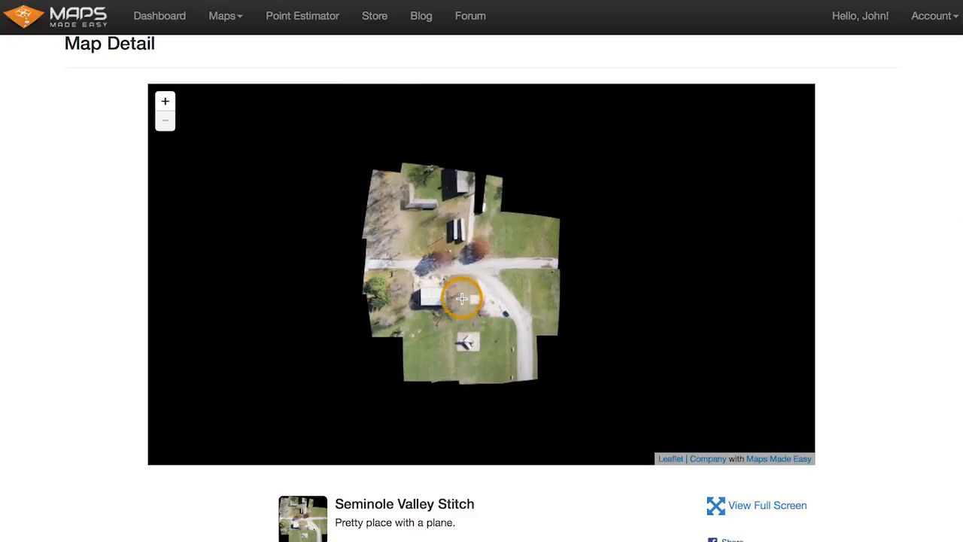
scroll(470, 256, up, 5)
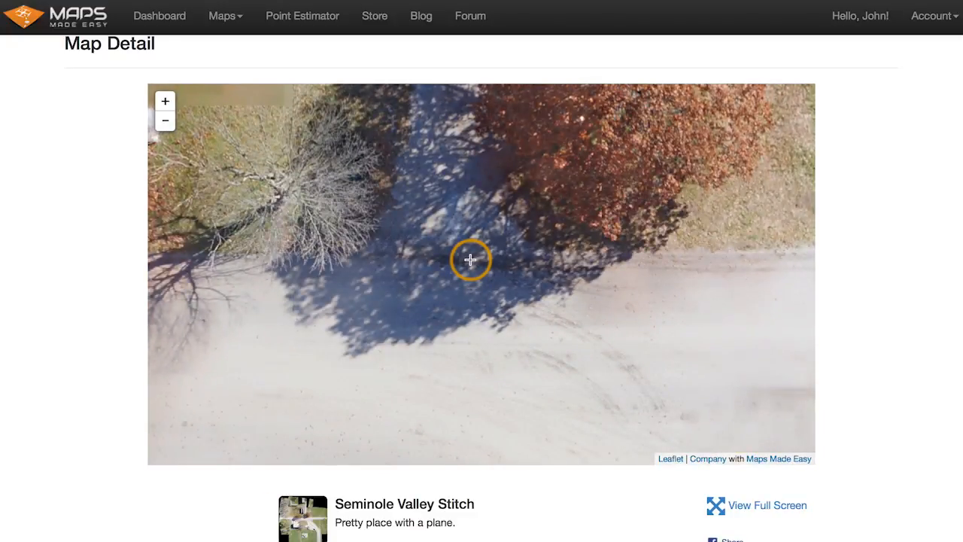
scroll(471, 260, up, 4)
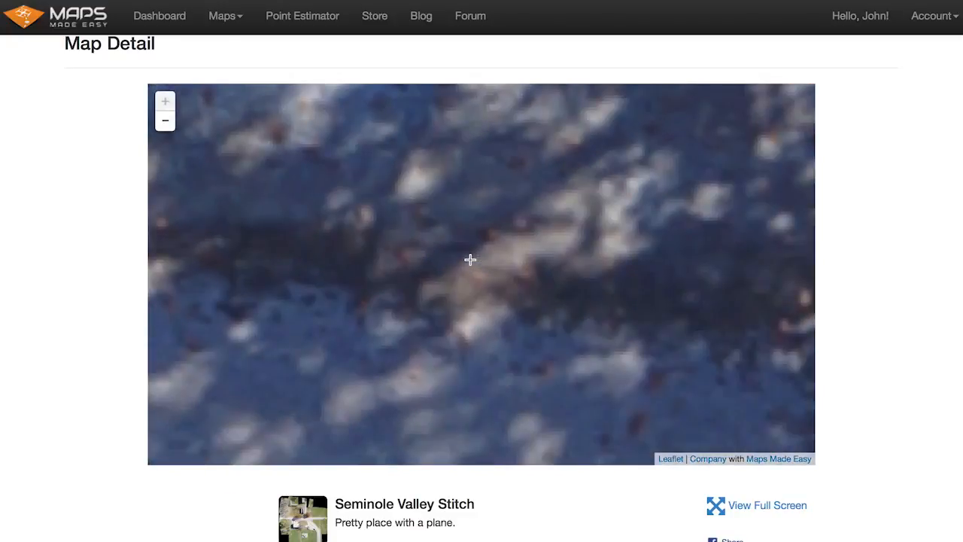
click(412, 255)
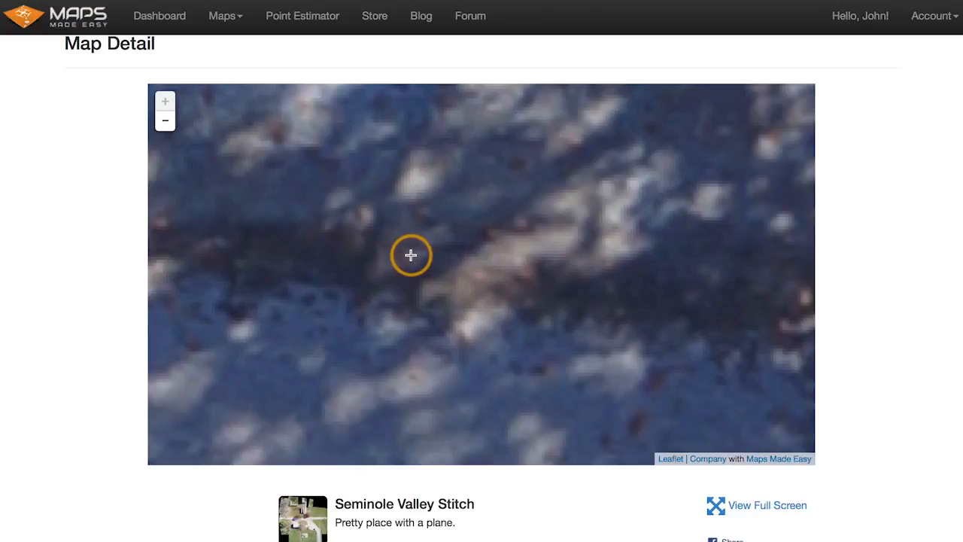
scroll(411, 255, down, 4)
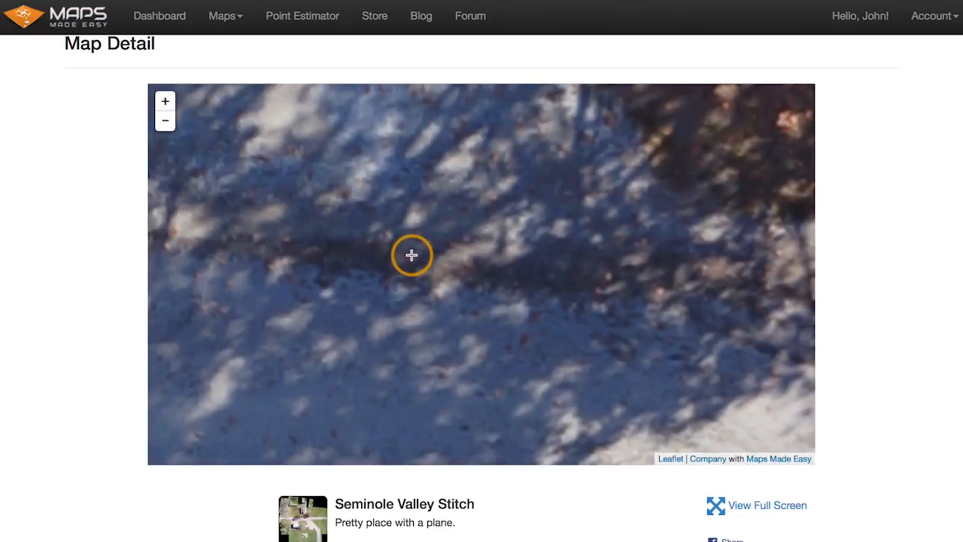
scroll(412, 255, down, 3)
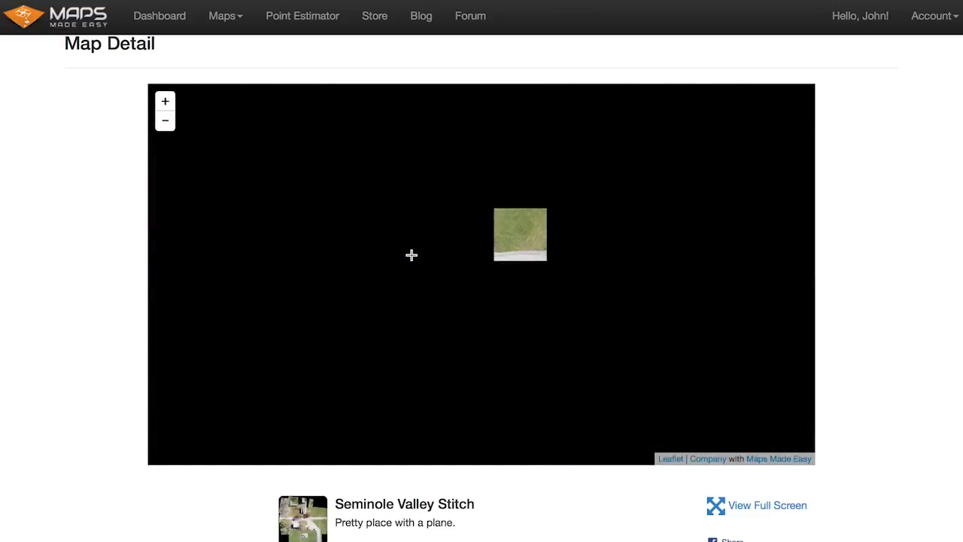
scroll(411, 256, down, 1)
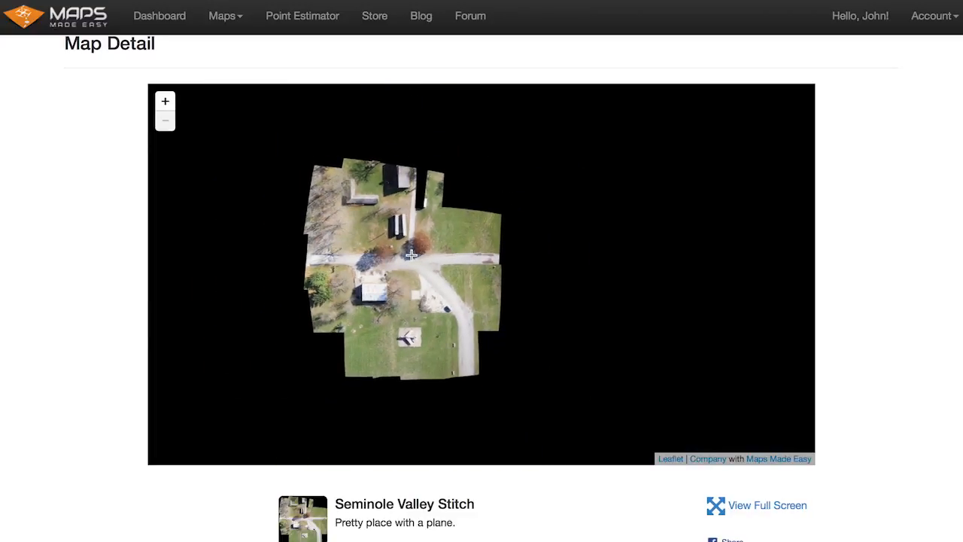
drag(411, 255, 467, 260)
scroll(888, 270, down, 1)
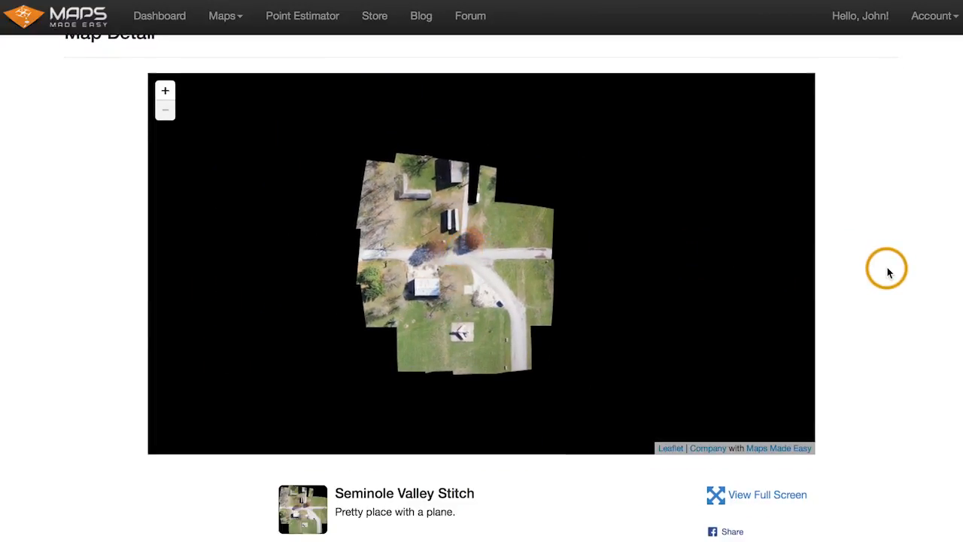
scroll(888, 273, down, 6)
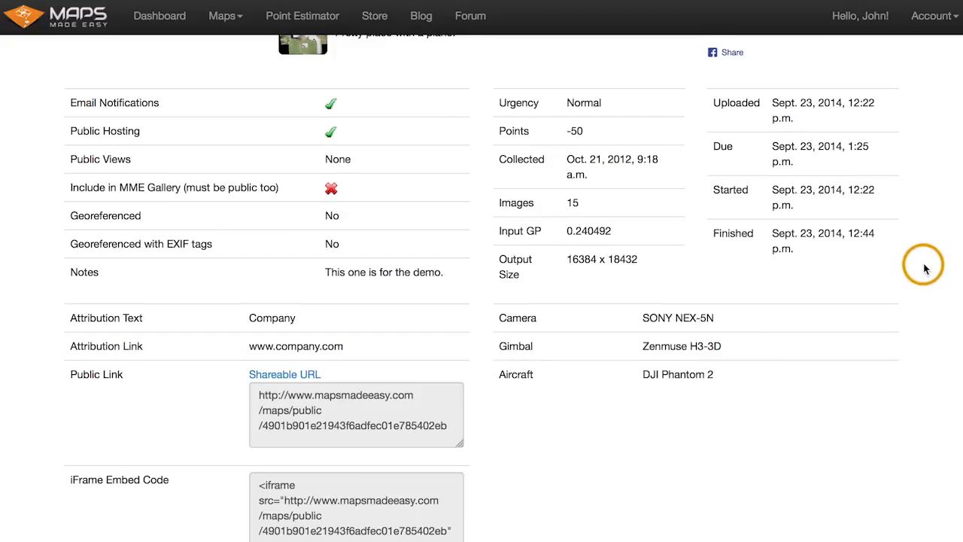
scroll(925, 264, up, 5)
scroll(925, 265, up, 1)
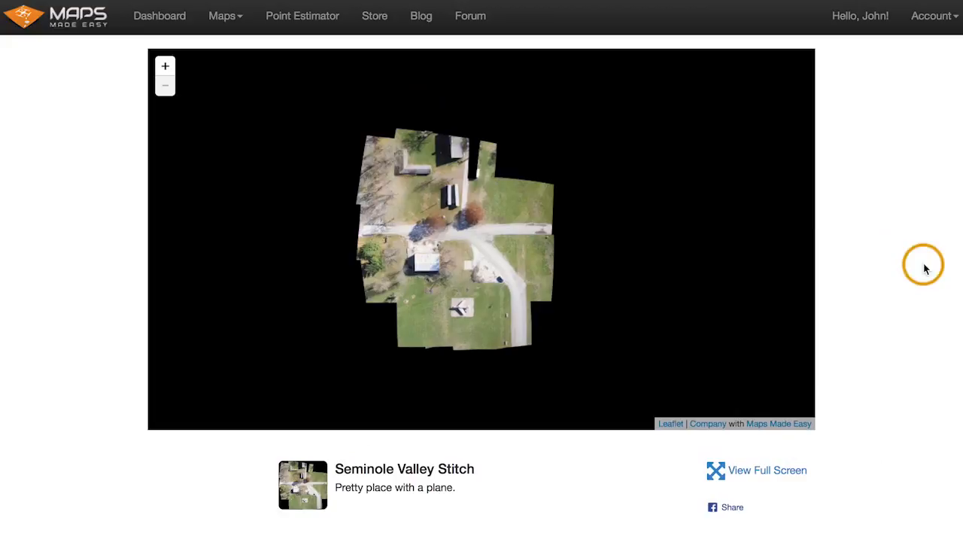
double_click(471, 222)
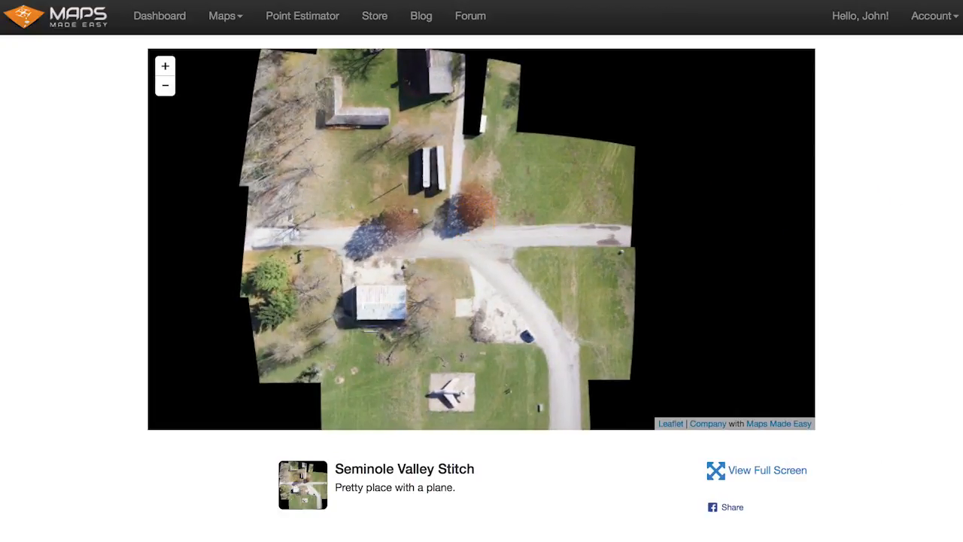
- Enable the Include in MME Gallery option for the map and save it
scroll(925, 238, down, 5)
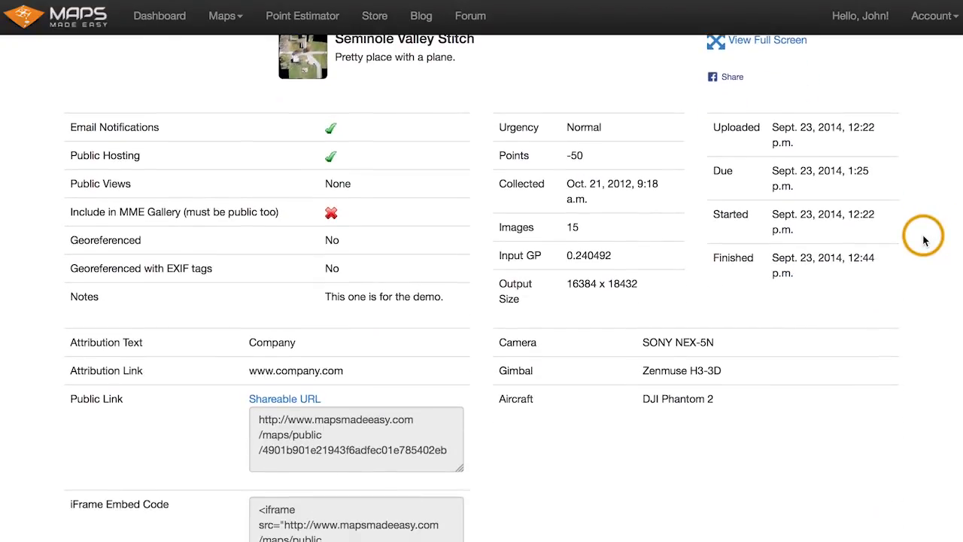
scroll(925, 240, down, 1)
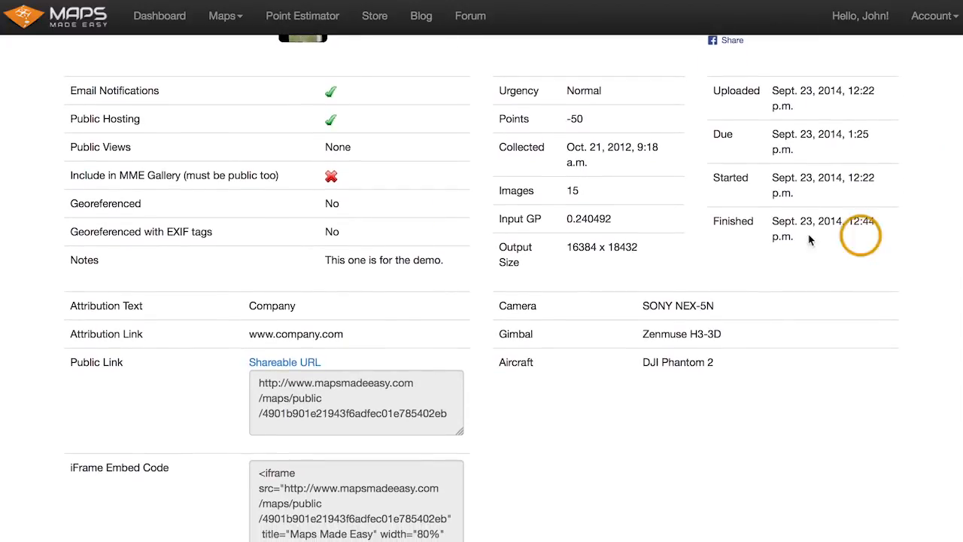
click(331, 176)
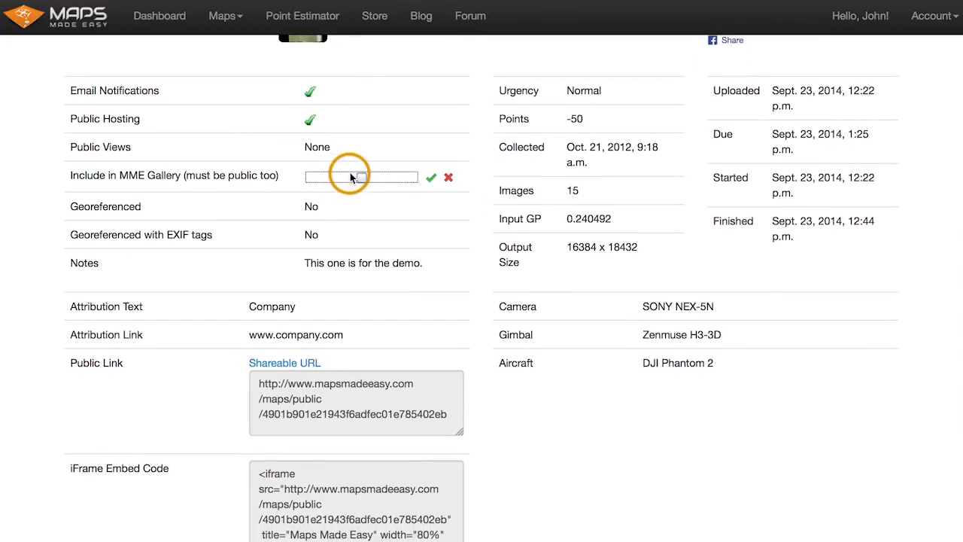
click(362, 177)
click(432, 180)
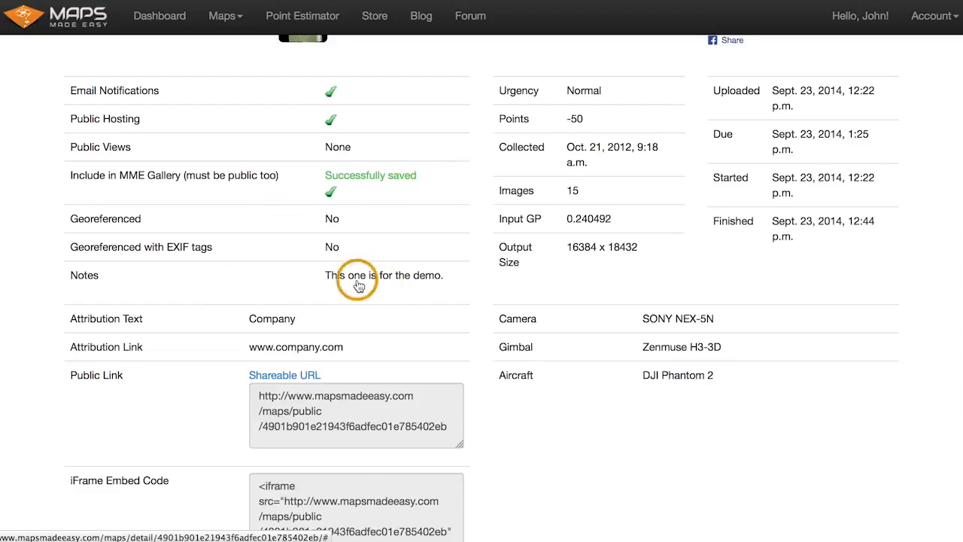
- Try sharing the map on Facebook and cancel the login window
scroll(909, 427, down, 2)
scroll(909, 428, up, 8)
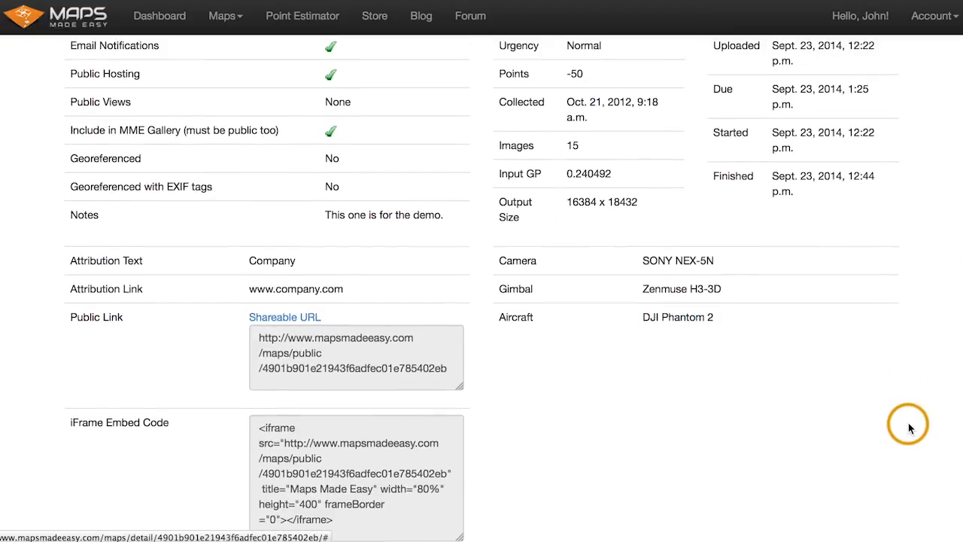
scroll(909, 428, up, 2)
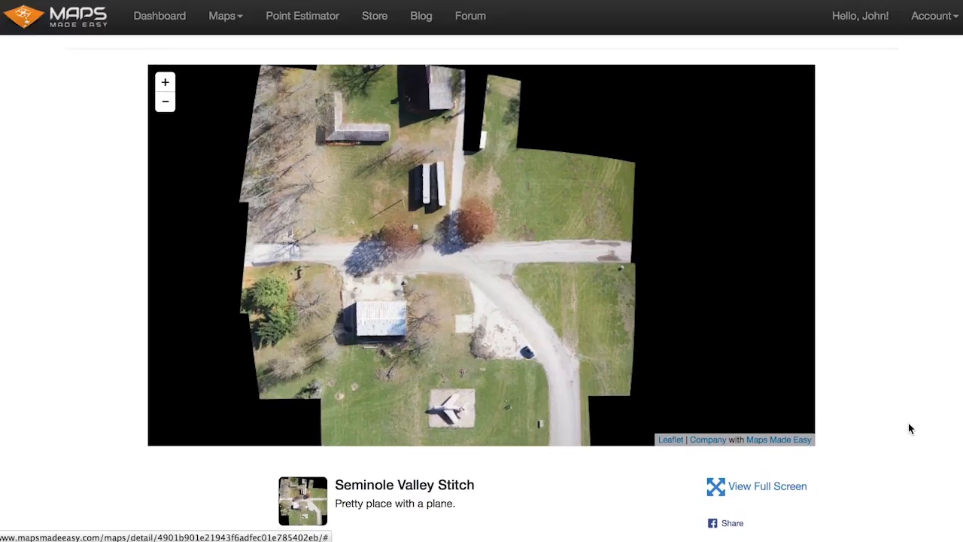
scroll(434, 295, down, 3)
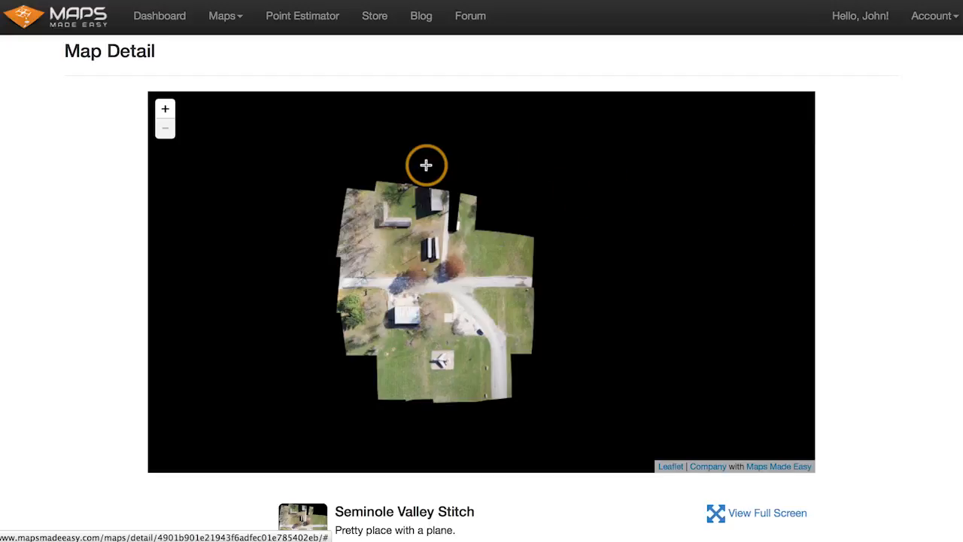
scroll(858, 236, down, 3)
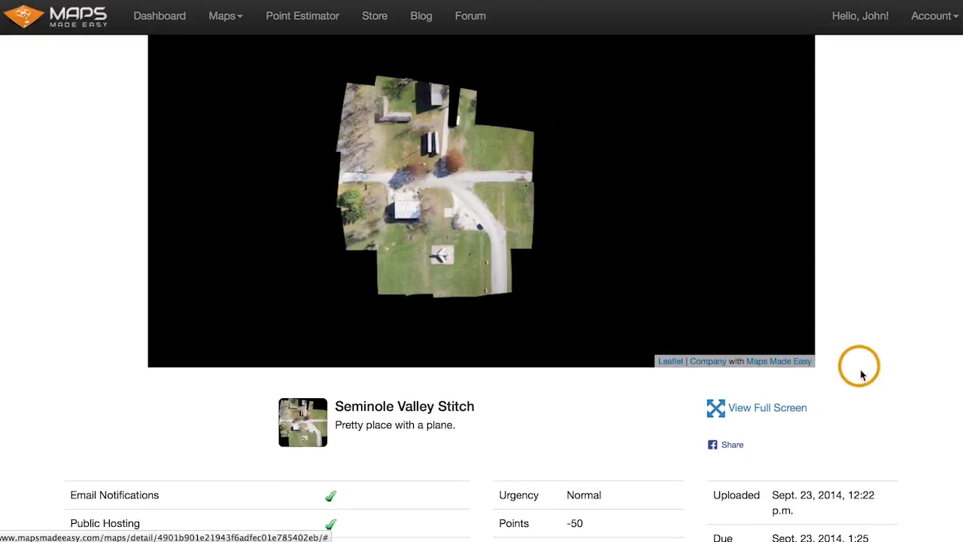
scroll(849, 424, down, 1)
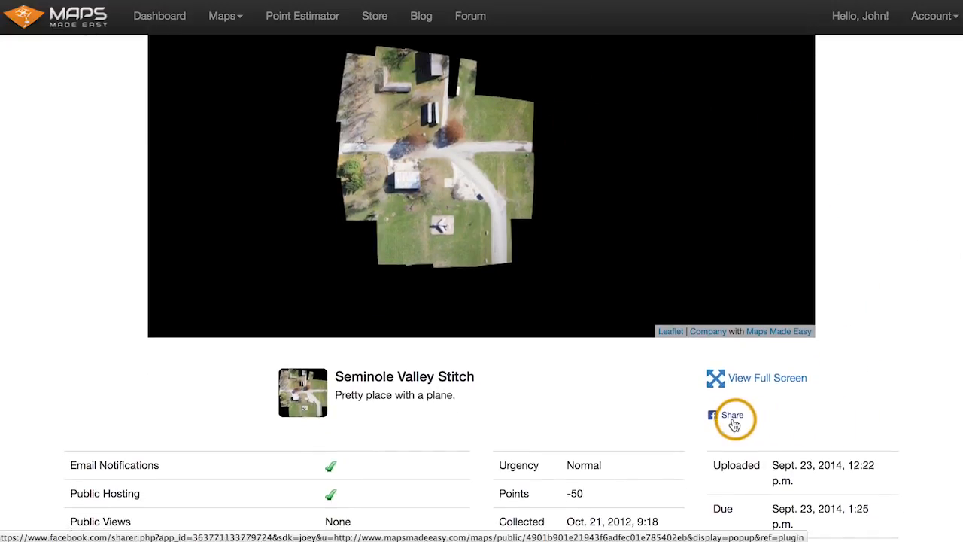
click(727, 415)
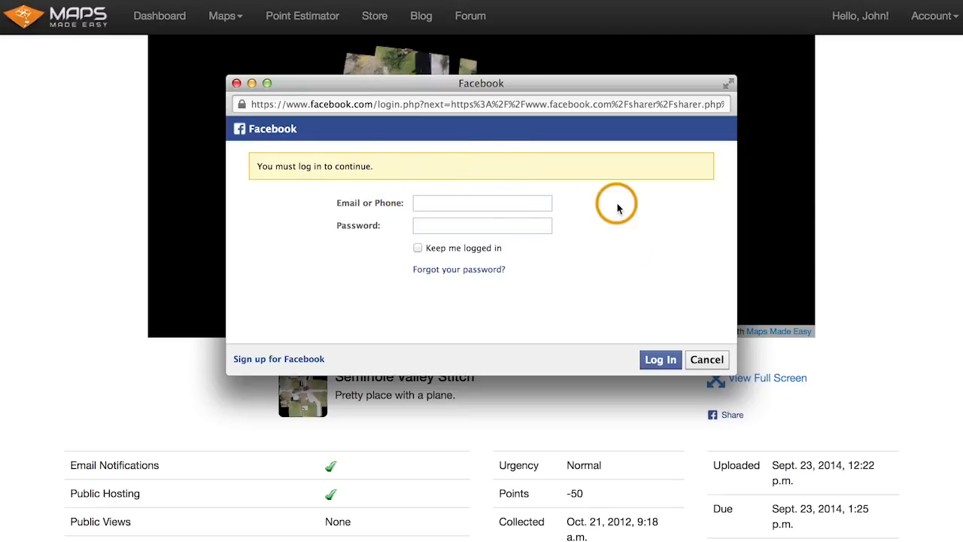
click(707, 359)
- Open the map's shareable public URL and pan and zoom the full-page map view
scroll(920, 372, down, 3)
scroll(918, 371, down, 3)
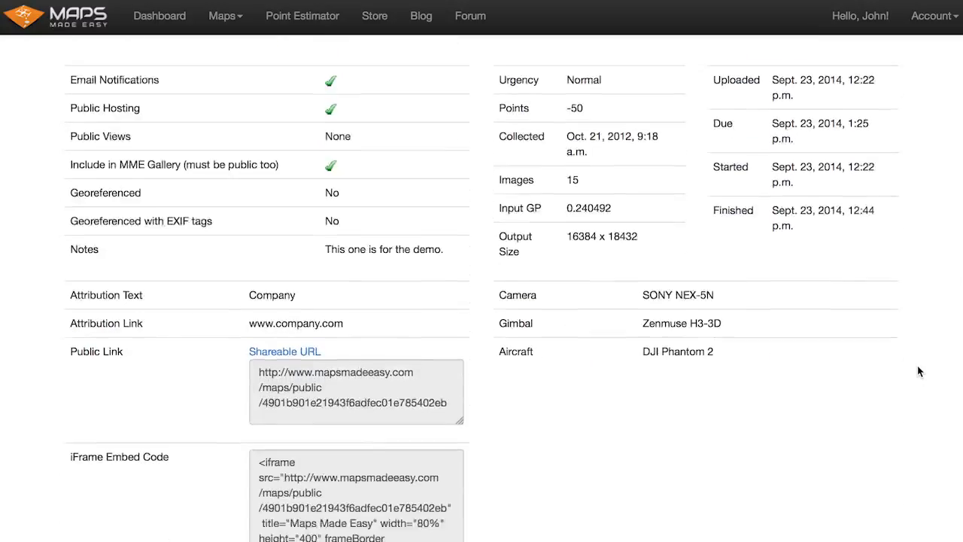
click(284, 348)
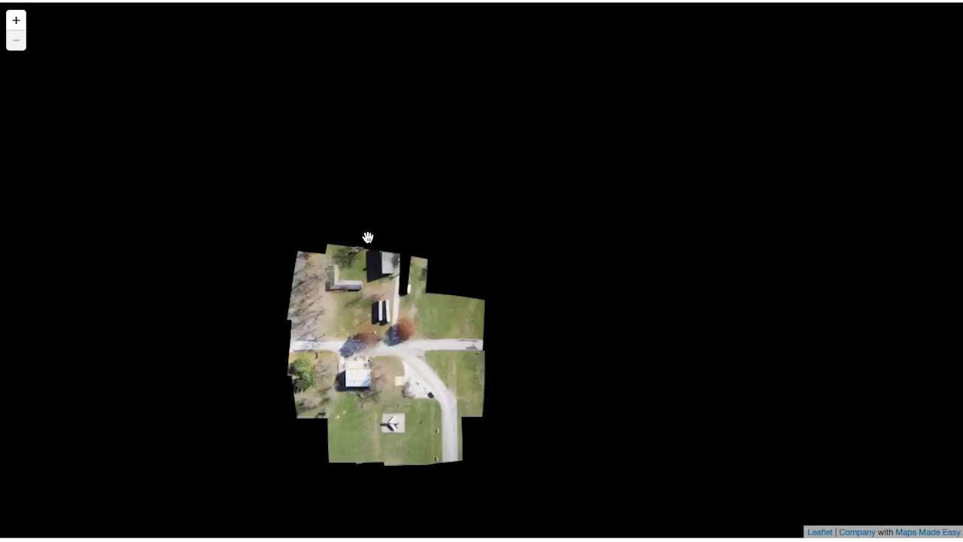
drag(371, 335, 447, 226)
scroll(447, 226, up, 2)
scroll(447, 226, down, 1)
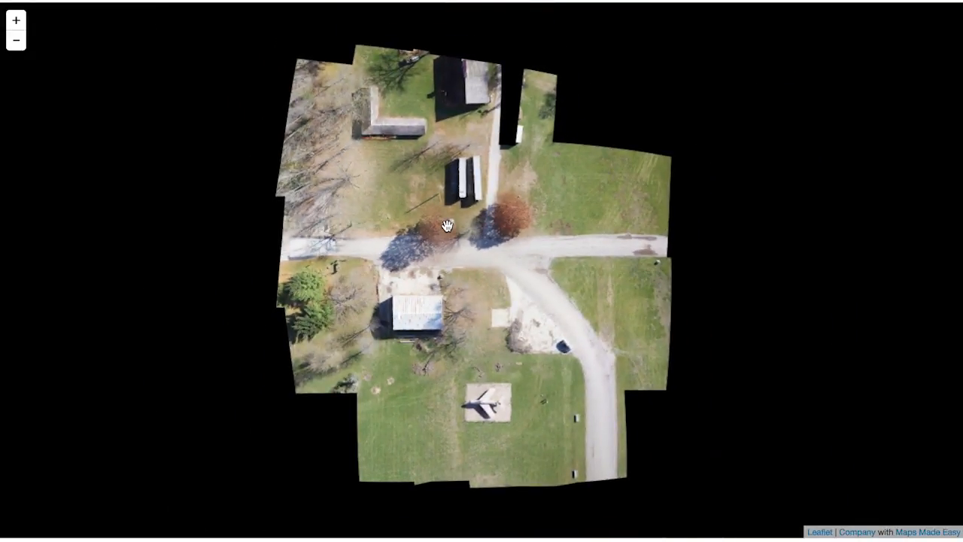
scroll(447, 226, down, 1)
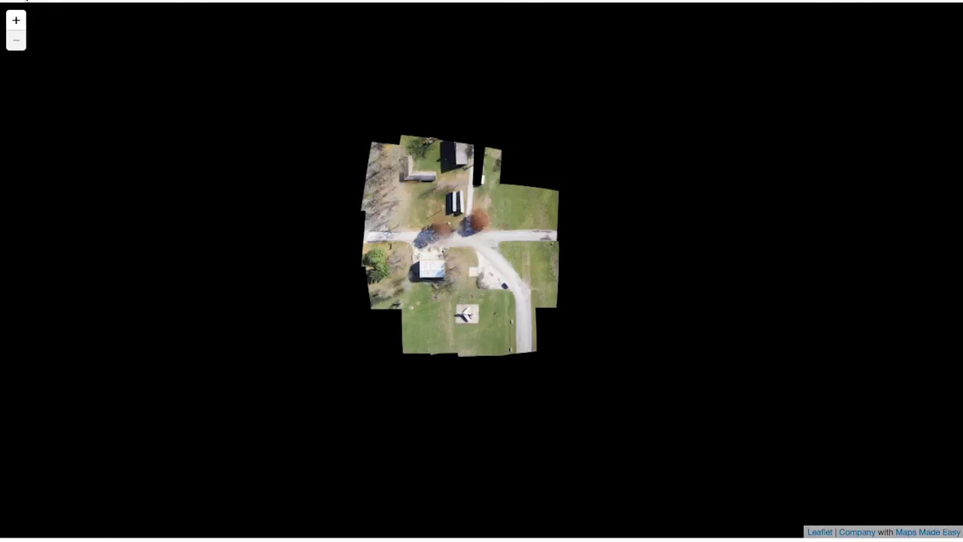
click(15, 1)
- Return to the map detail page and zoom and pan the embedded map to review it again
scroll(474, 156, up, 5)
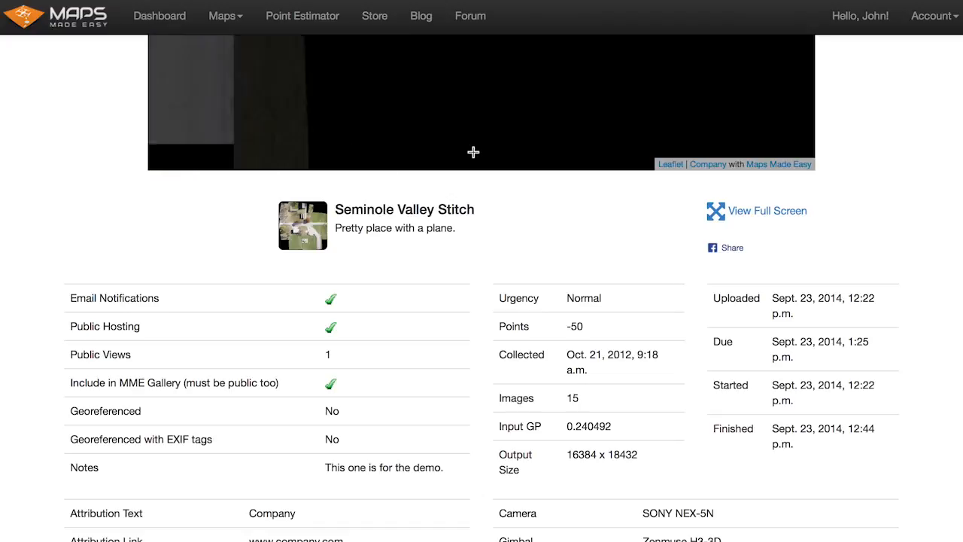
scroll(908, 223, up, 5)
scroll(908, 224, up, 1)
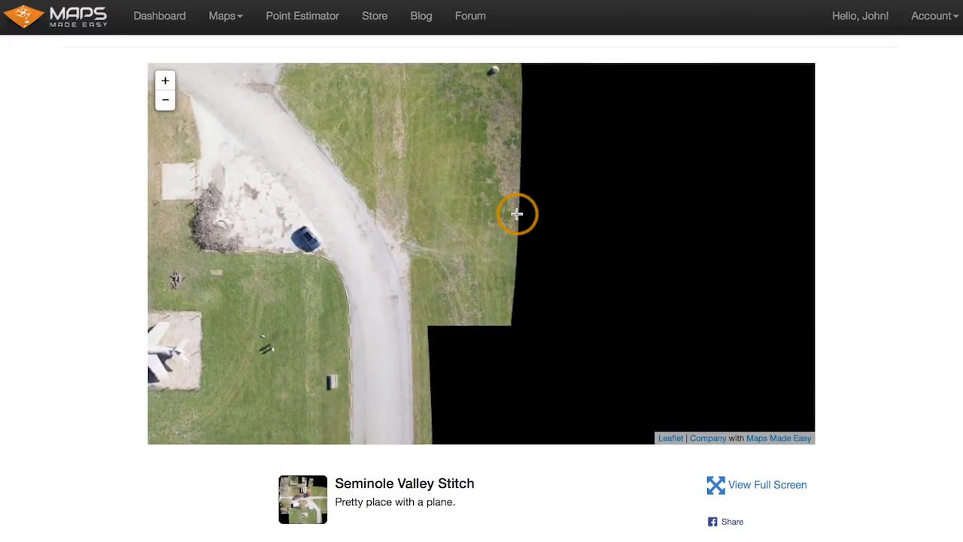
scroll(516, 213, down, 4)
drag(452, 196, 440, 249)
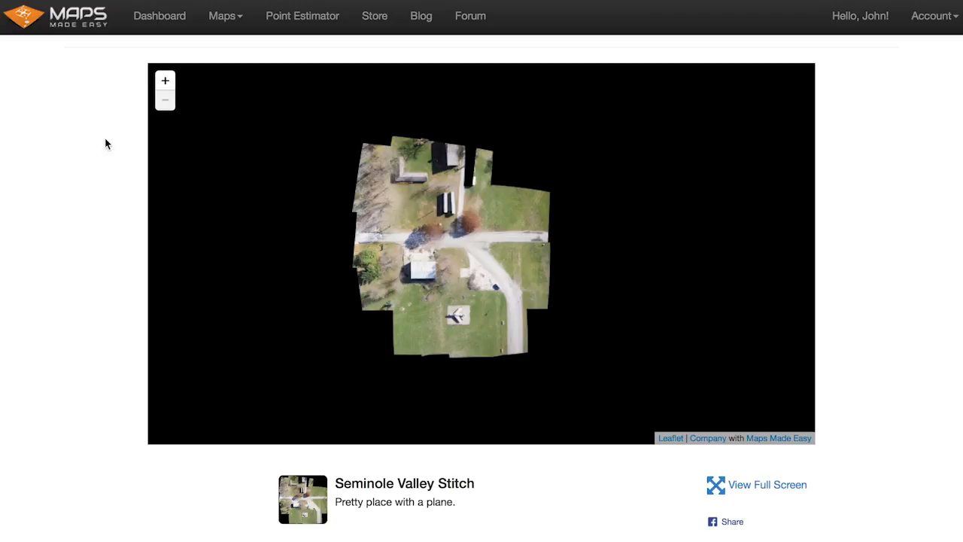
scroll(106, 143, up, 1)
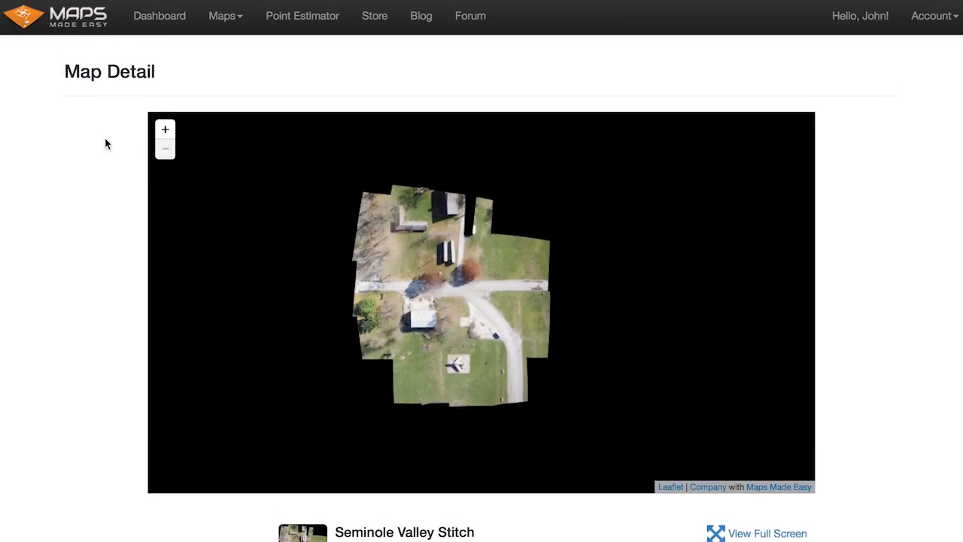
click(147, 47)
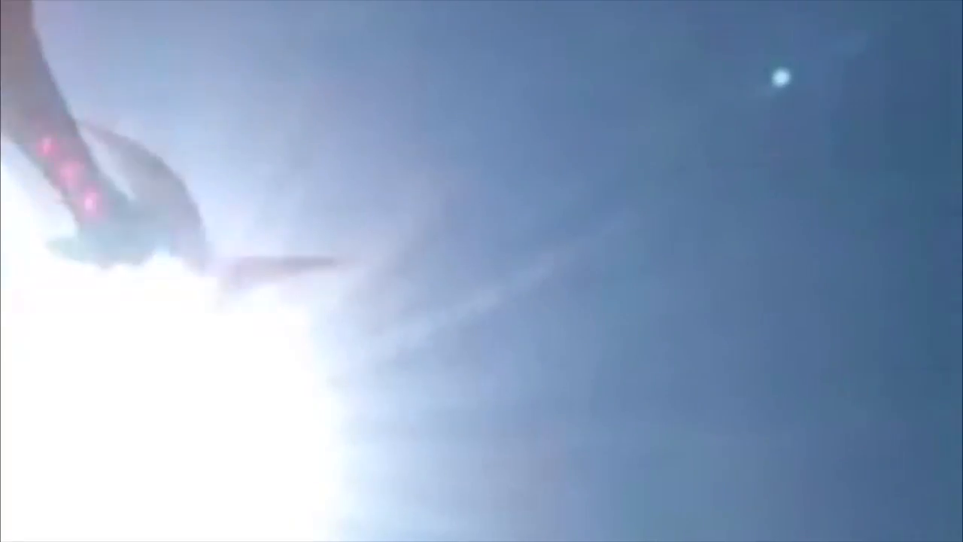